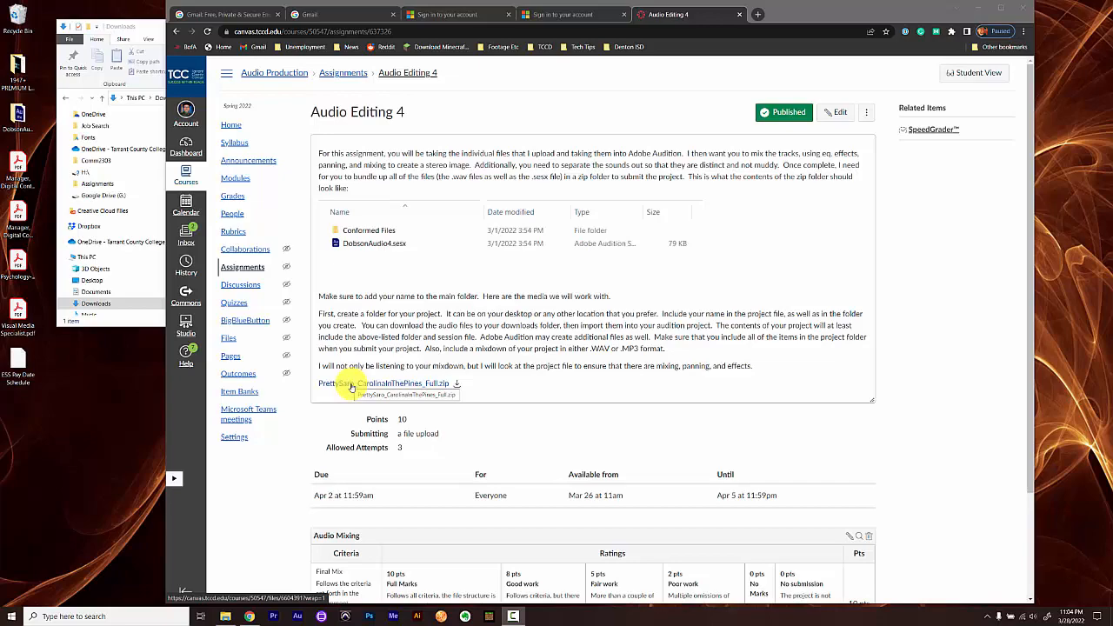
{"action": "left_click", "coordinate": [352, 388]}
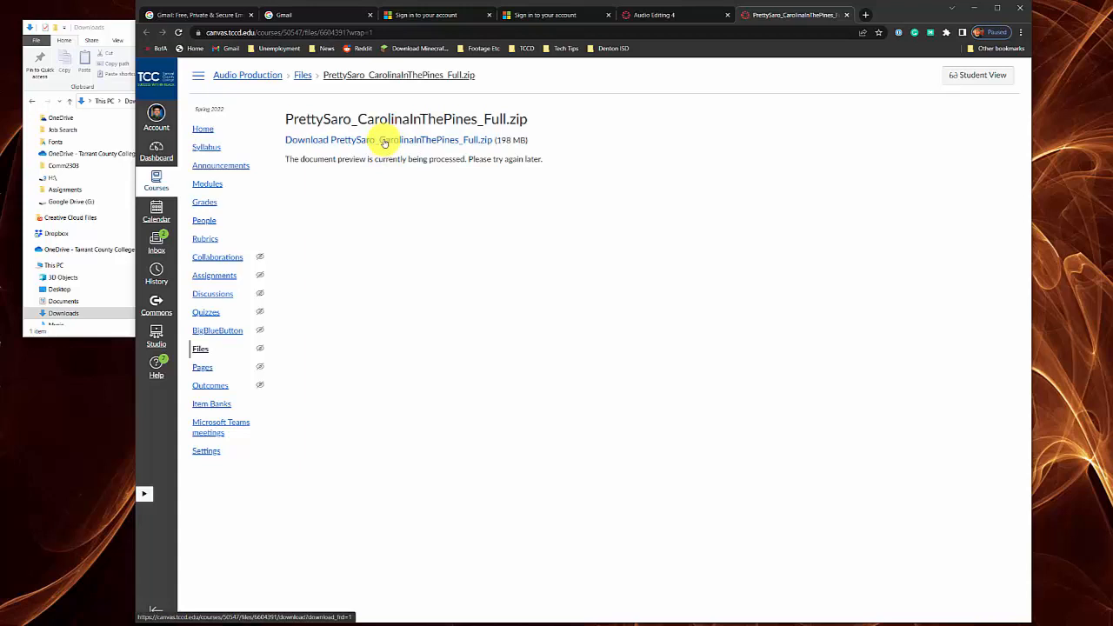
{"action": "left_click", "coordinate": [385, 142]}
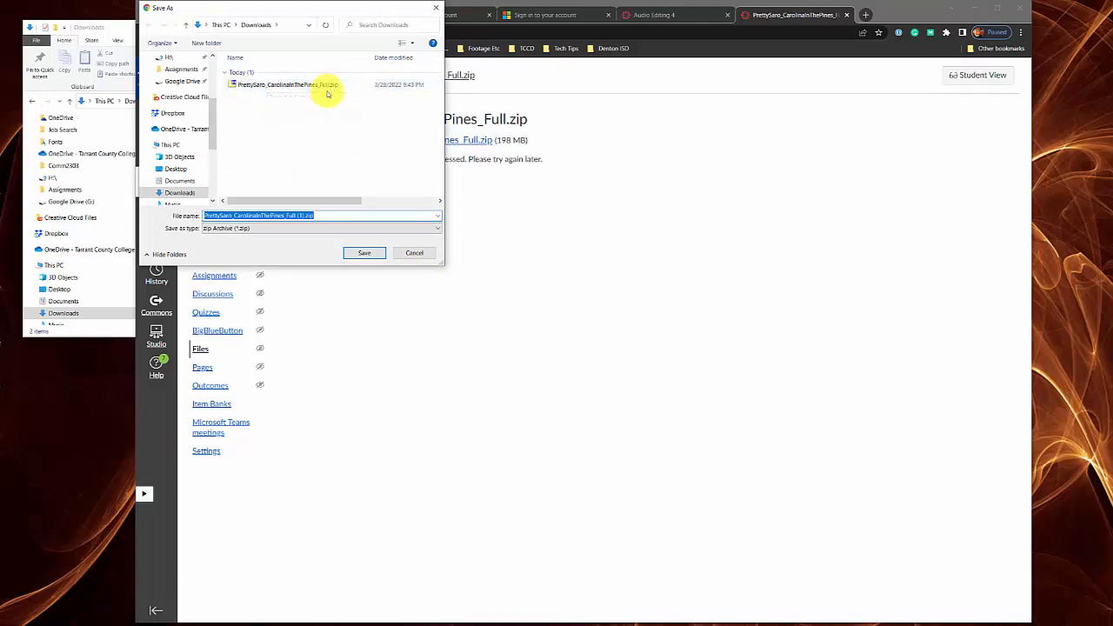
{"action": "left_click", "coordinate": [409, 253]}
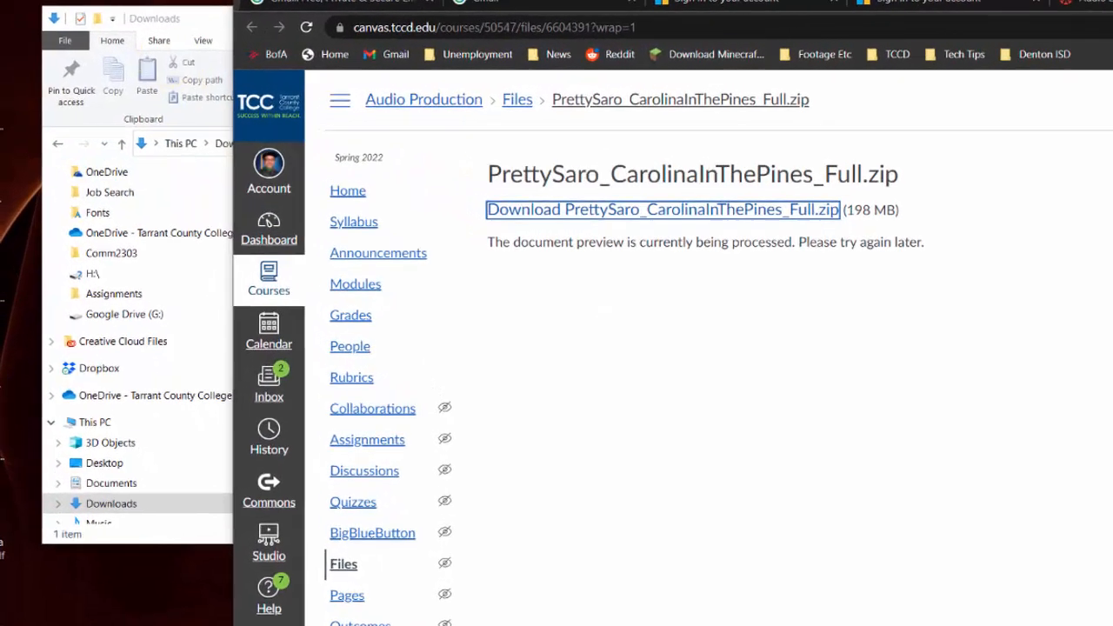
Extract PrettySaro_CarolinaInThePines_Full.zip in the Downloads folder with 7-Zip into a folder of the same name.
{"action": "left_click", "coordinate": [209, 17]}
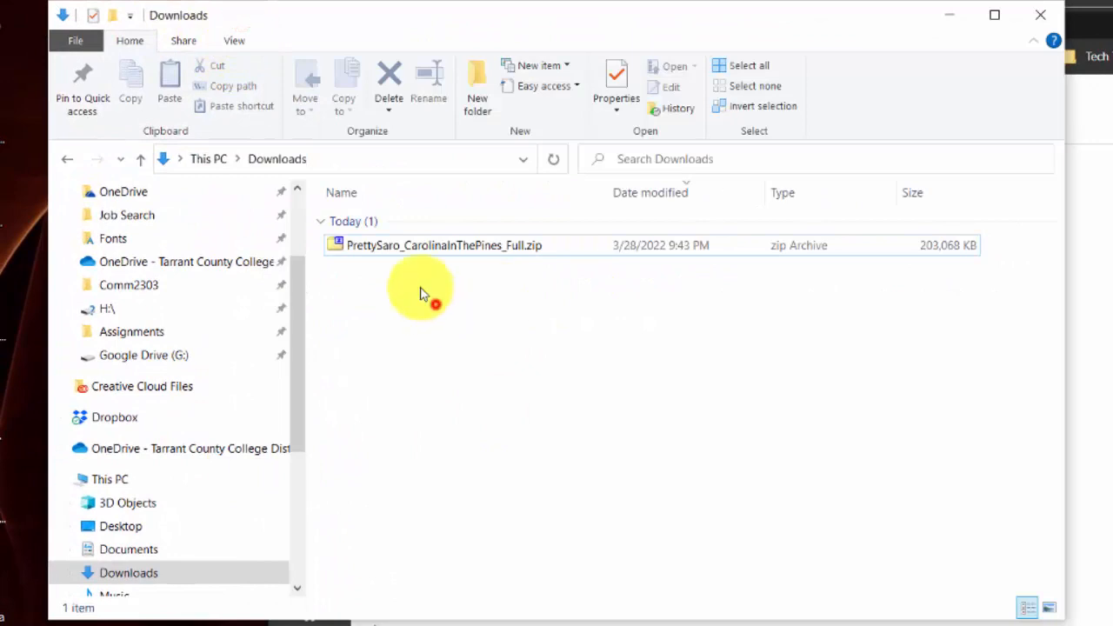
{"action": "left_click", "coordinate": [380, 249]}
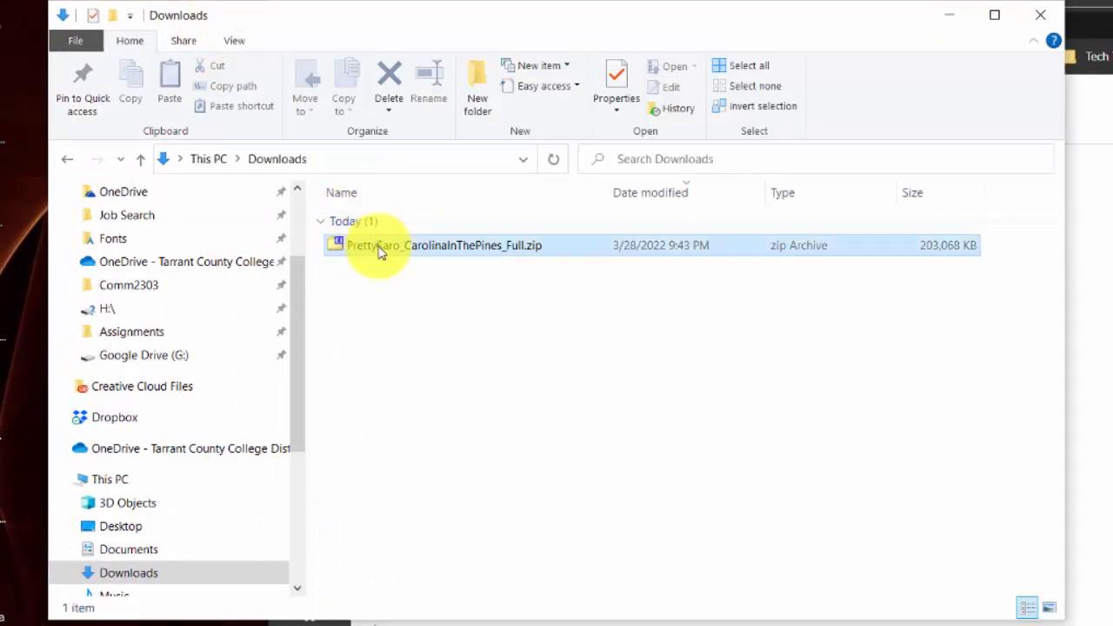
{"action": "right_click", "coordinate": [378, 249]}
{"action": "mouse_move", "coordinate": [421, 313]}
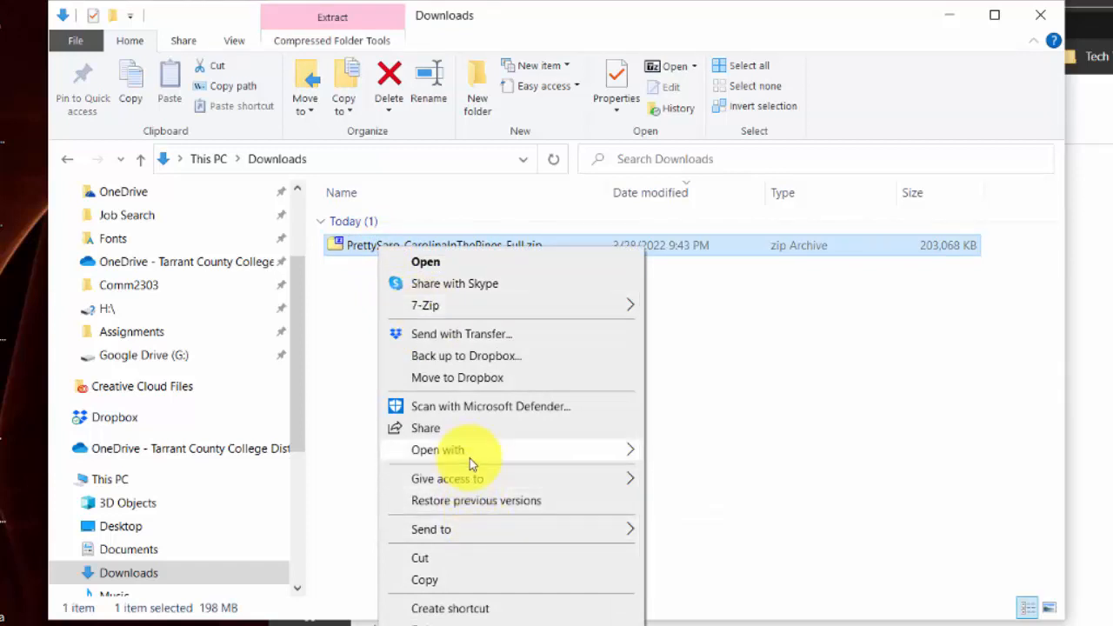
{"action": "mouse_move", "coordinate": [470, 459]}
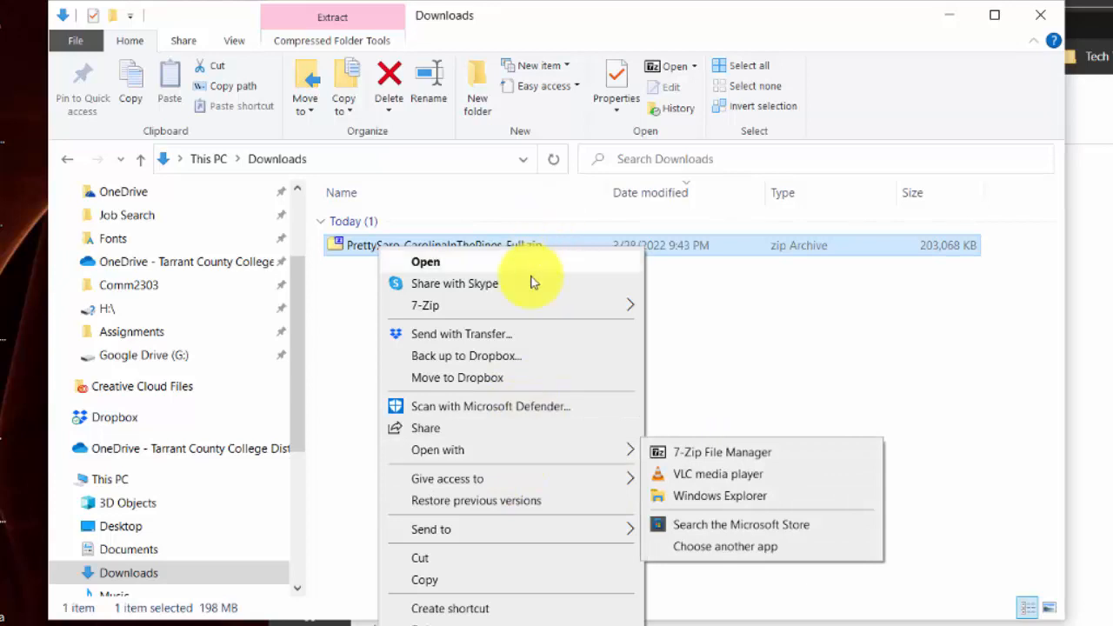
{"action": "mouse_move", "coordinate": [522, 312]}
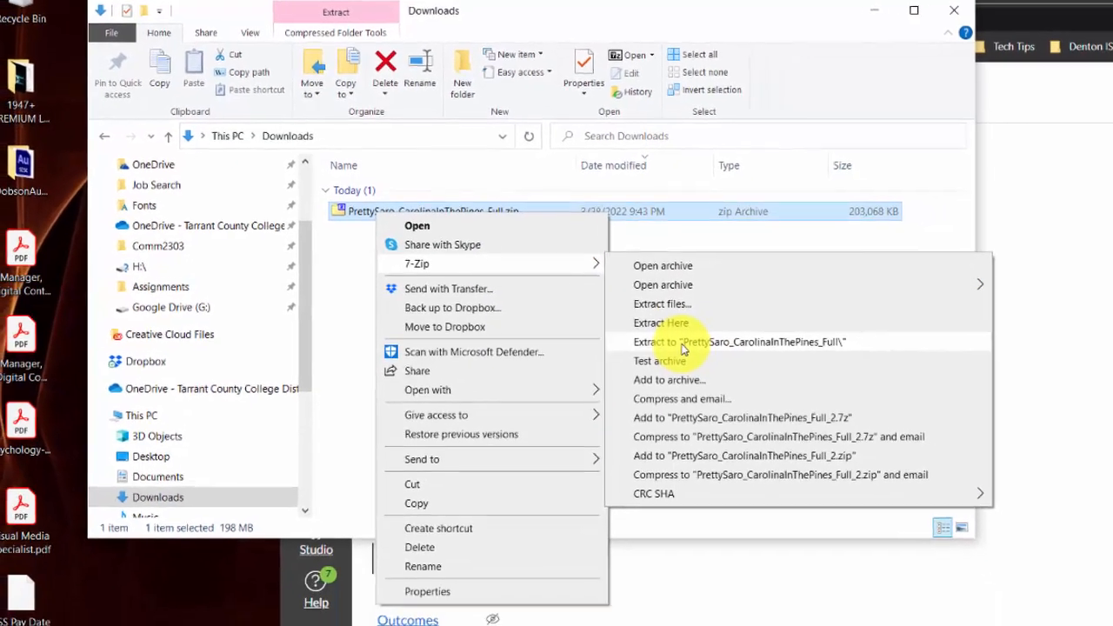
{"action": "left_click", "coordinate": [731, 395]}
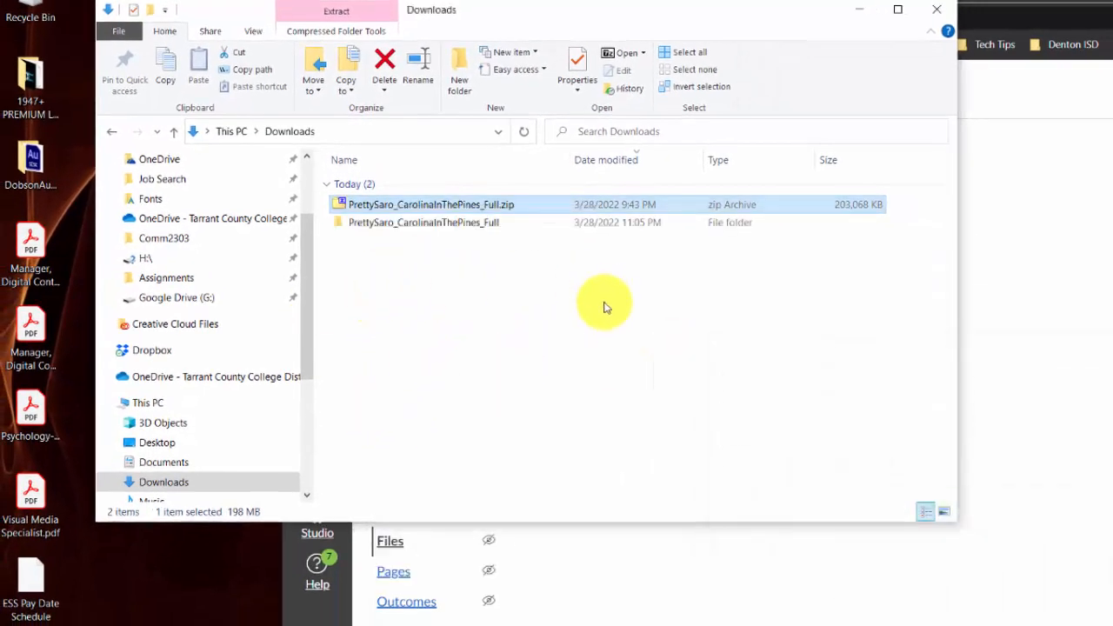
Open the extracted PrettySaro_CarolinaInThePines_Full folder and its Pretty Saro_Carolina in the Pines subfolder.
{"action": "left_click", "coordinate": [352, 225]}
{"action": "double_click", "coordinate": [352, 225]}
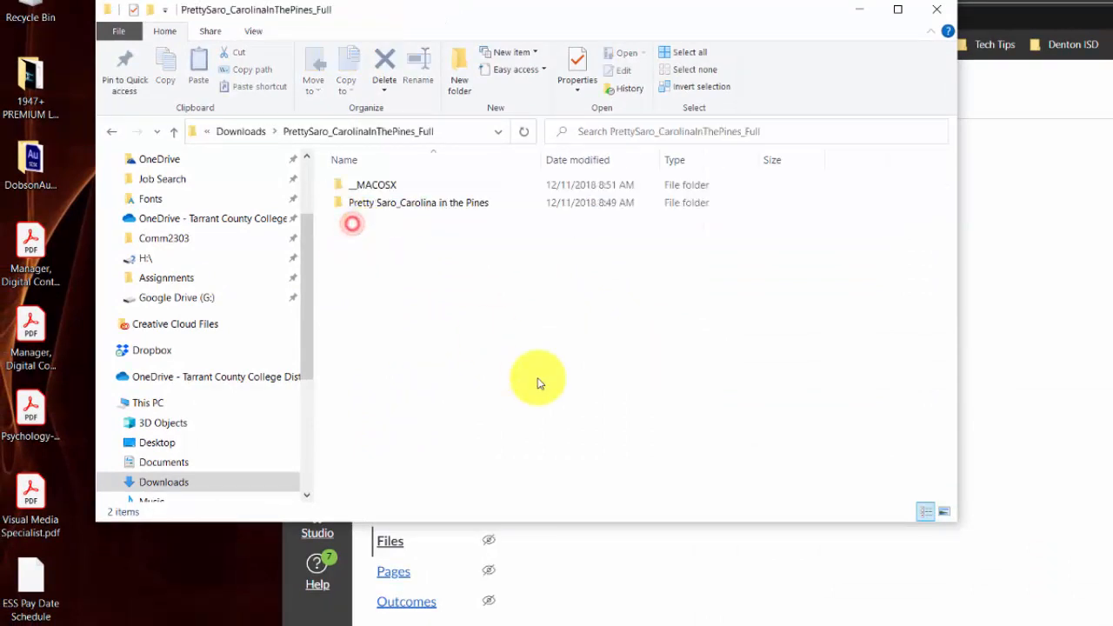
{"action": "double_click", "coordinate": [371, 216]}
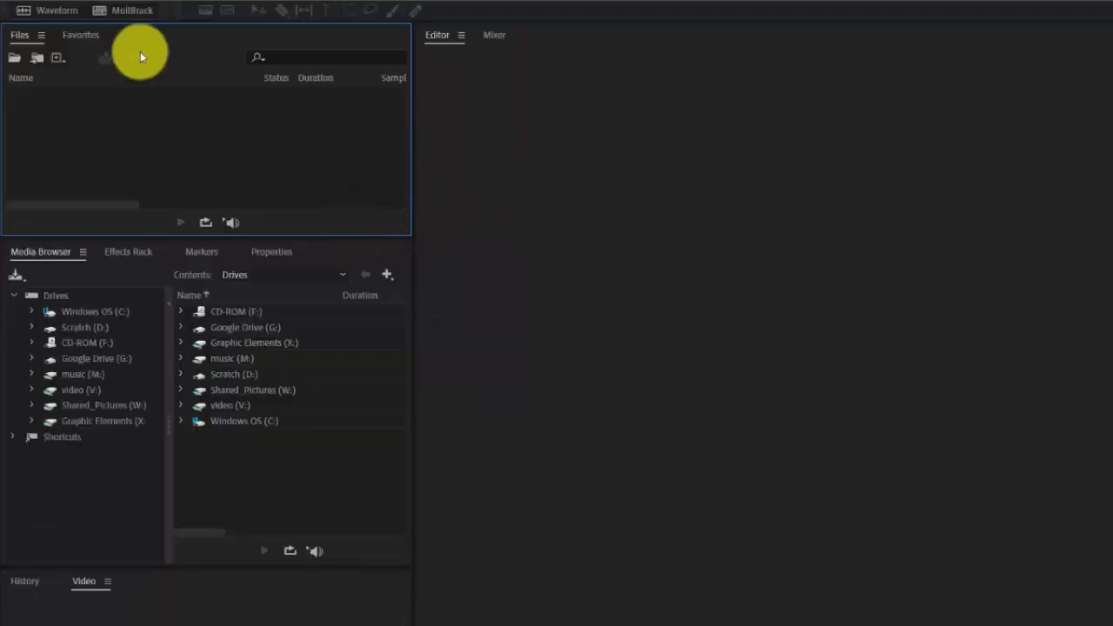
Import all six WAV files from the Pretty Saro_Carolina in the Pines folder into Adobe Audition.
{"action": "right_click", "coordinate": [96, 127]}
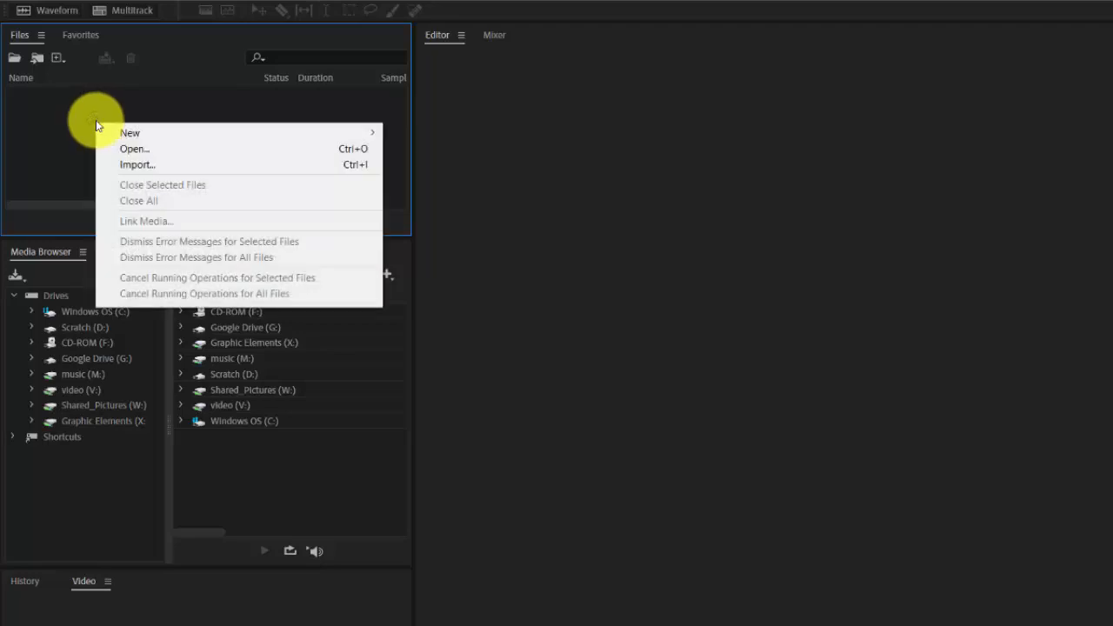
{"action": "left_click", "coordinate": [114, 165]}
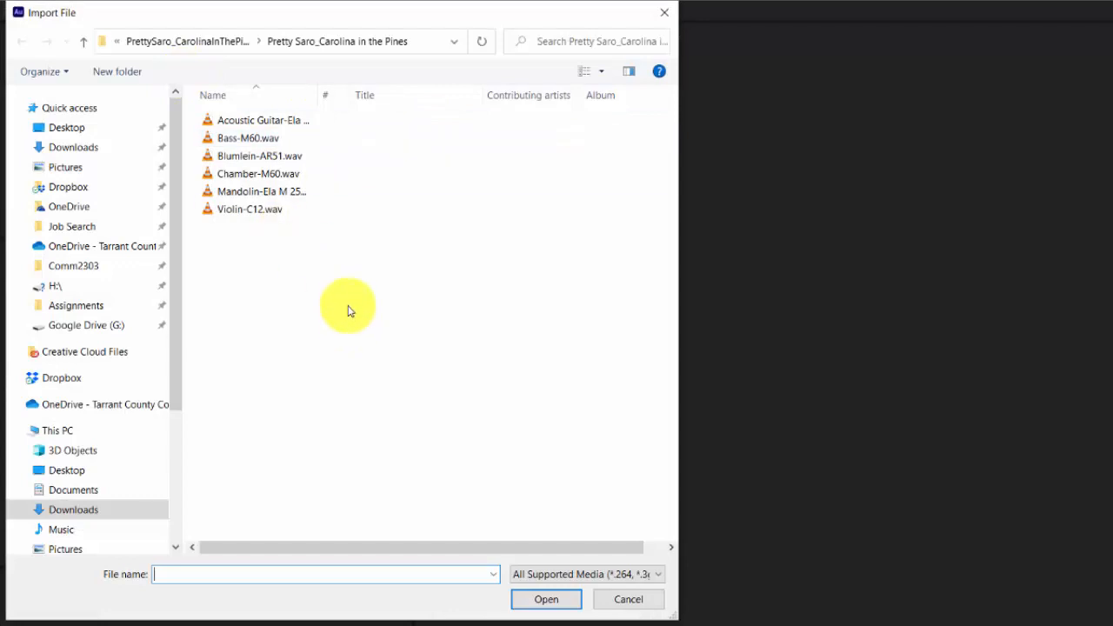
{"action": "left_click_drag", "start_coordinate": [348, 311], "coordinate": [240, 90]}
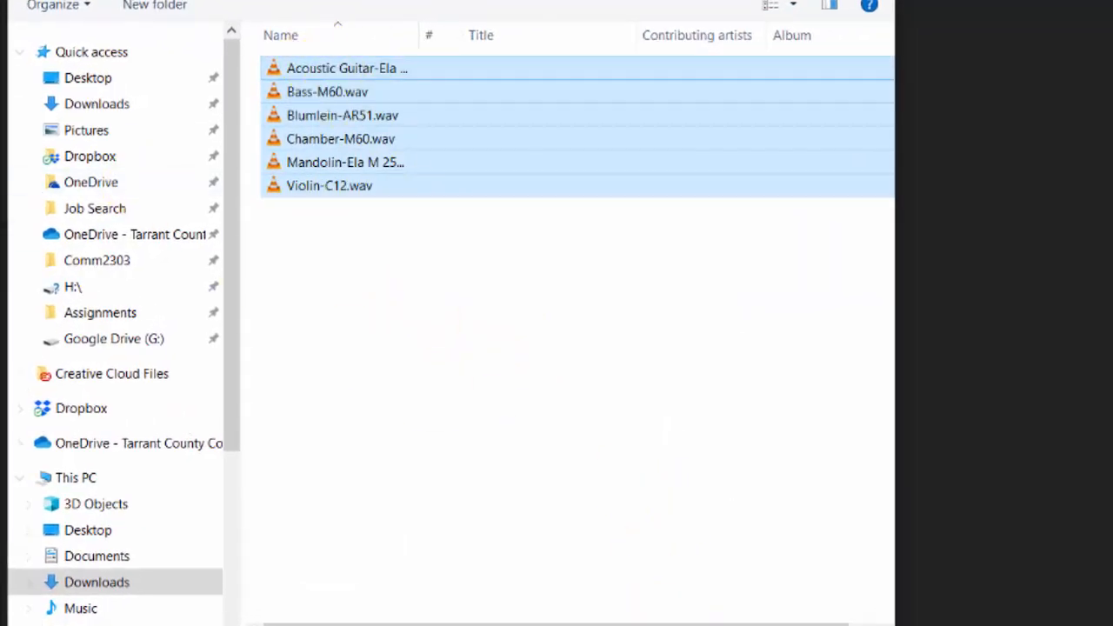
{"action": "left_click", "coordinate": [516, 549]}
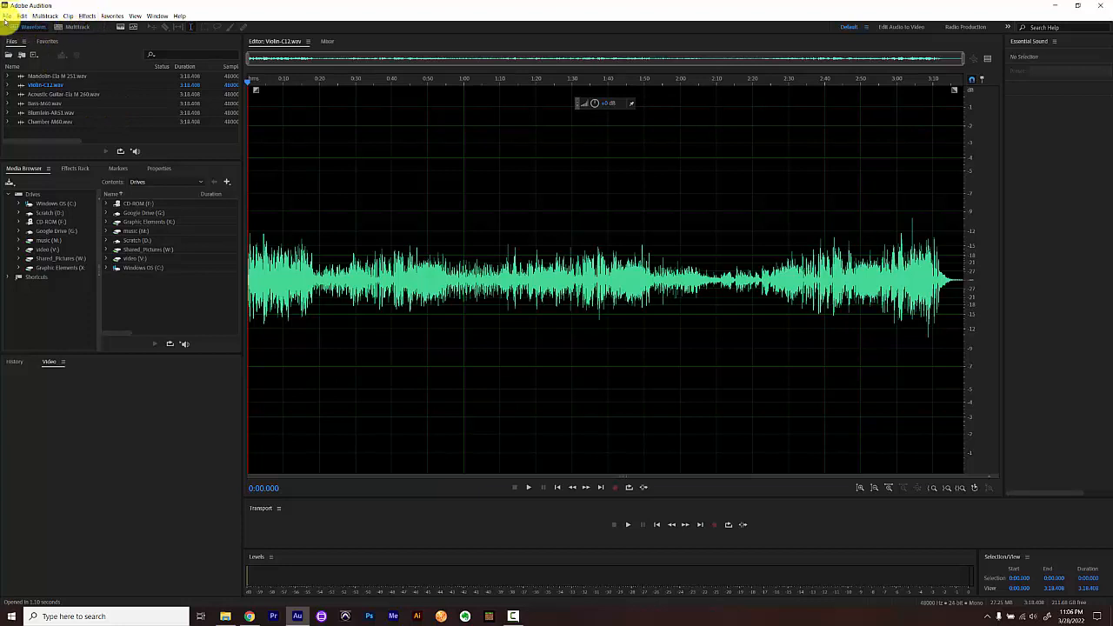
Create a new multitrack session on the Desktop, named Proj4 followed by the student's last name.
{"action": "left_click", "coordinate": [7, 14]}
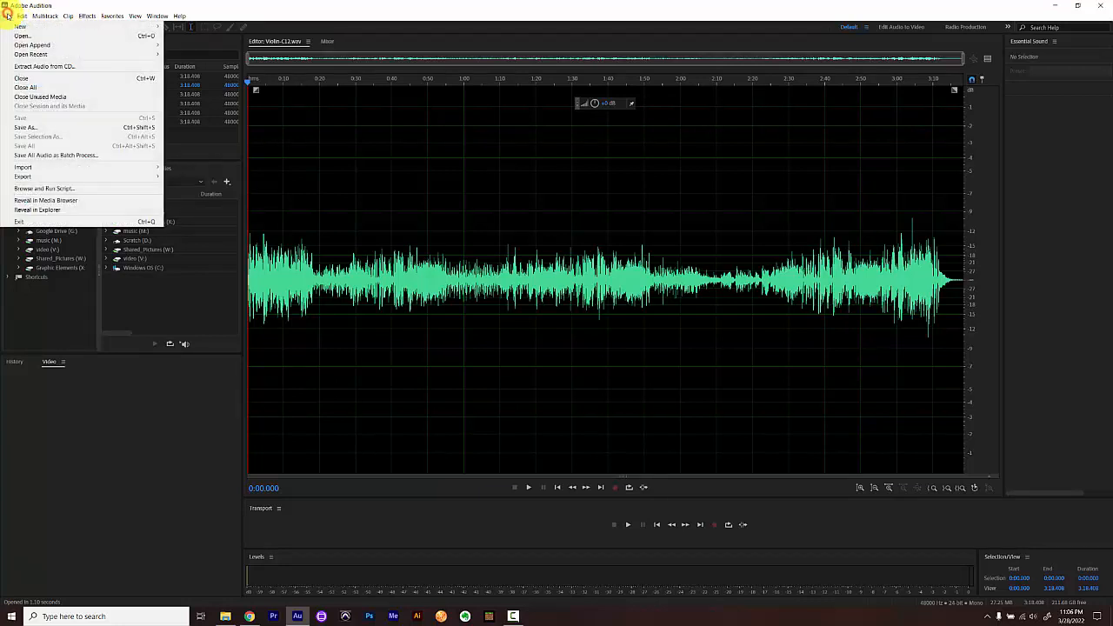
{"action": "mouse_move", "coordinate": [19, 29]}
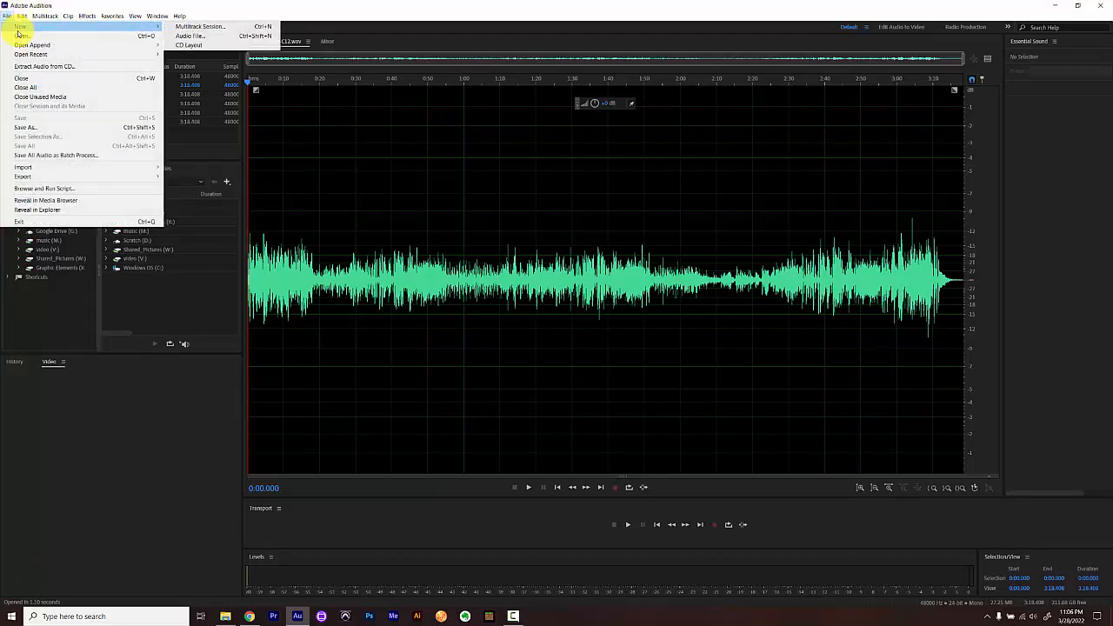
{"action": "left_click", "coordinate": [169, 27]}
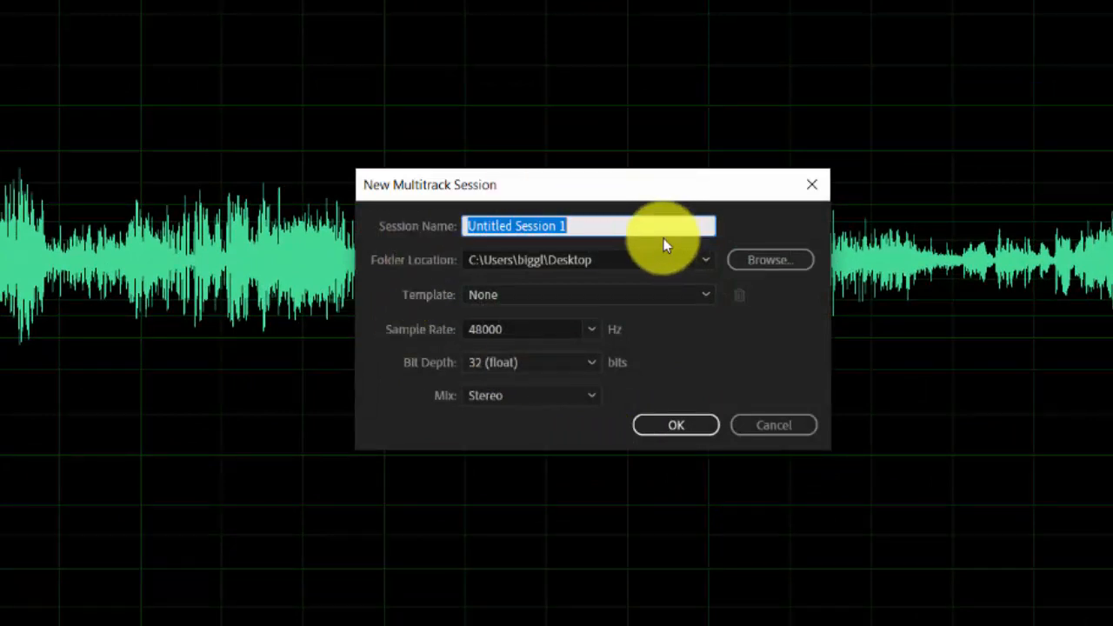
{"action": "type", "text": "Proj4"}
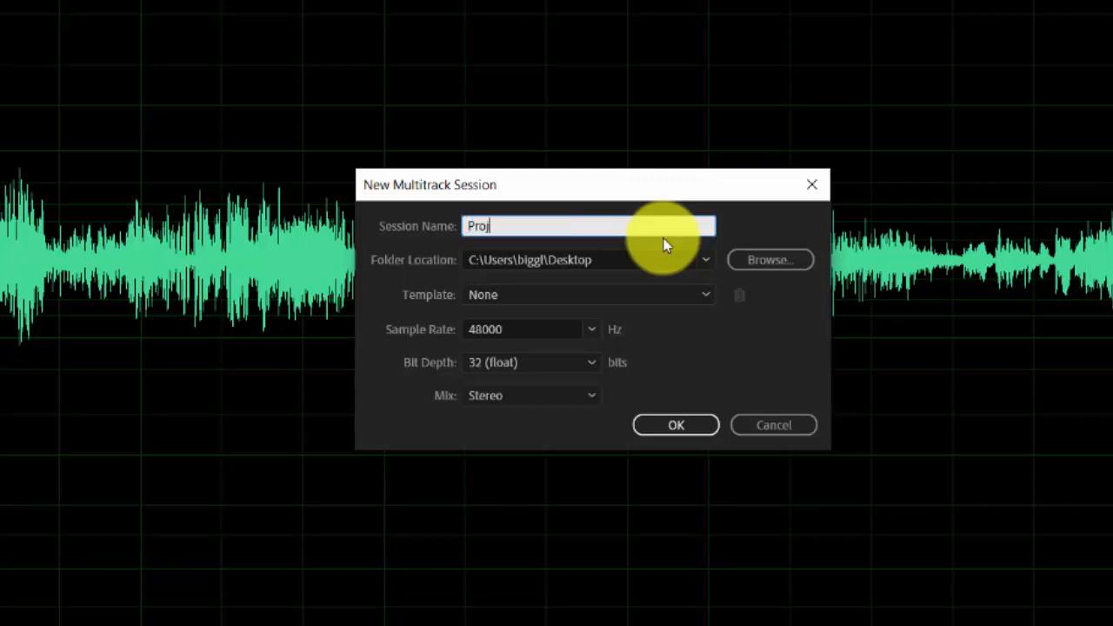
{"action": "type", "text": "Dobson"}
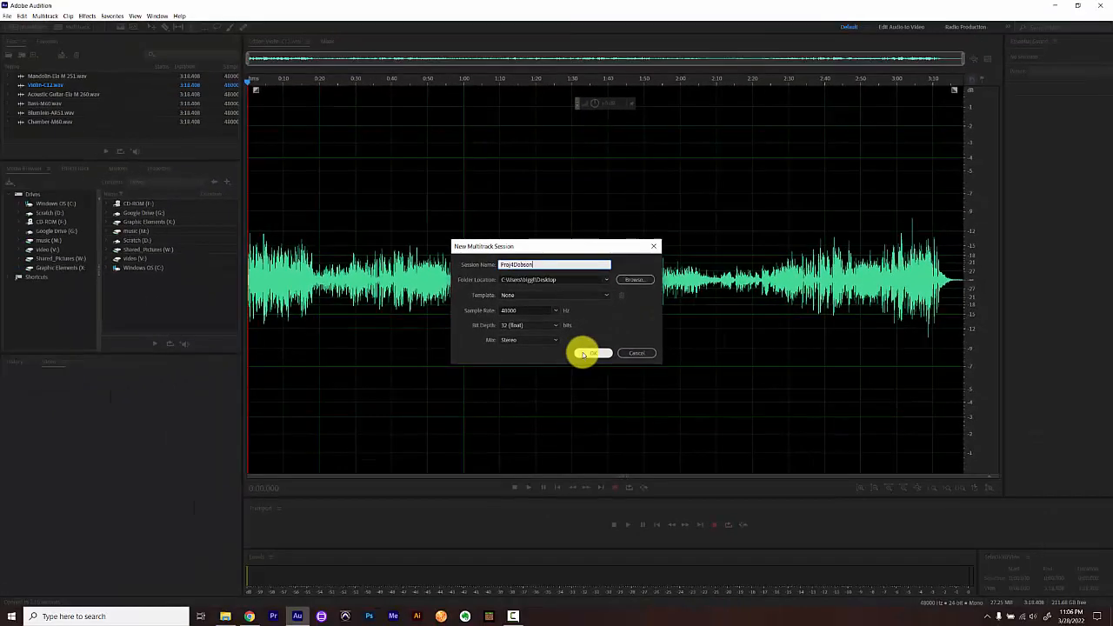
{"action": "left_click", "coordinate": [654, 430]}
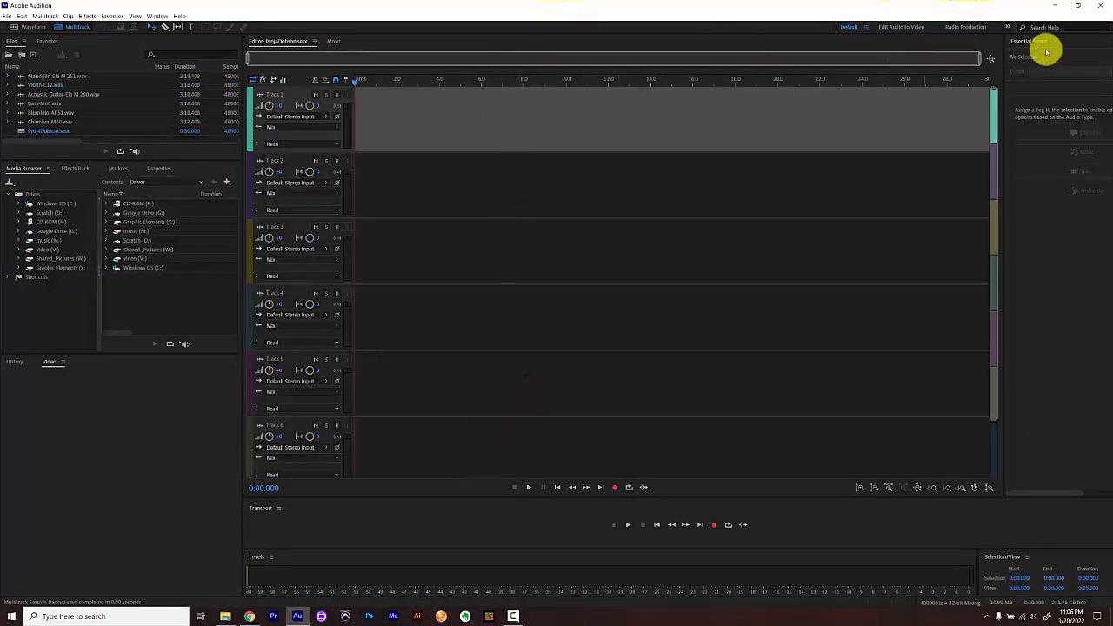
Examine the contents of the new session's project folder on the desktop and close the open folder windows.
{"action": "left_click", "coordinate": [1055, 4]}
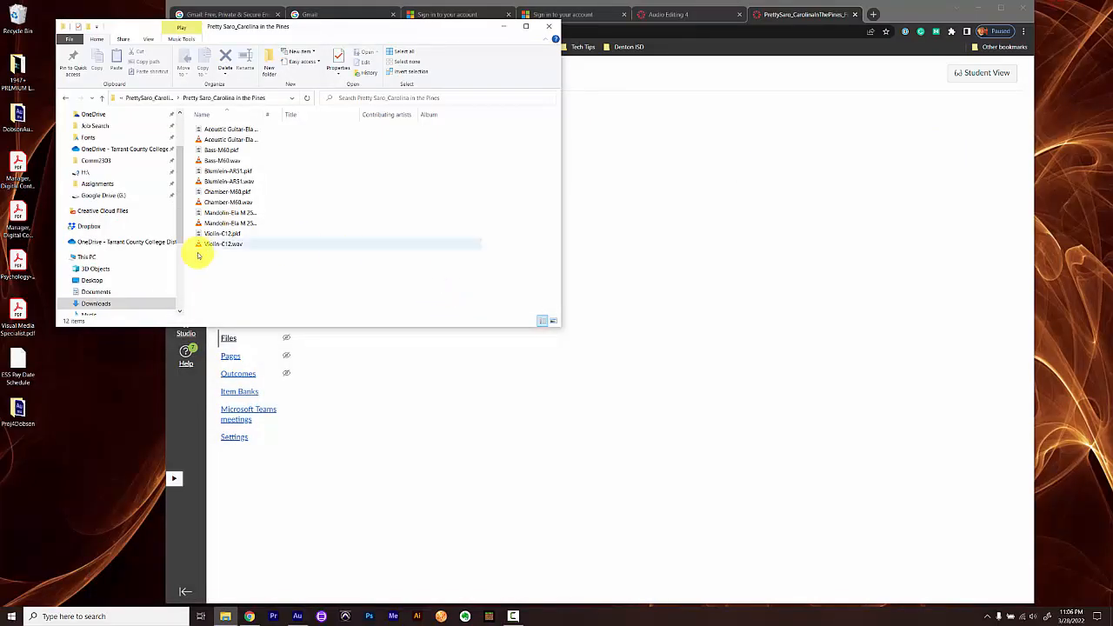
{"action": "left_click", "coordinate": [17, 413]}
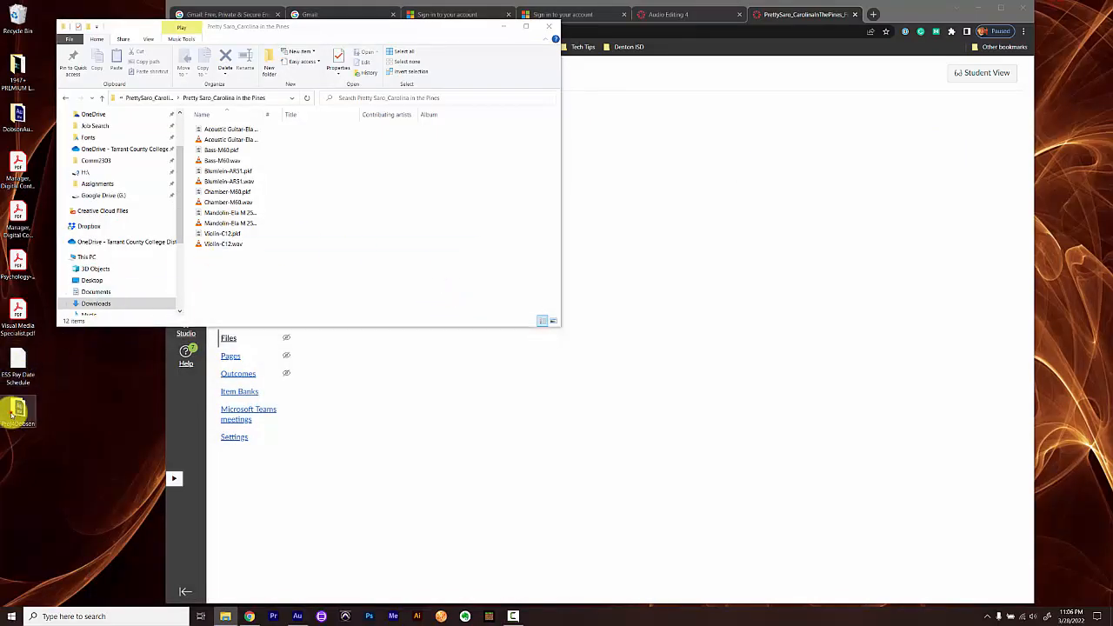
{"action": "double_click", "coordinate": [16, 412]}
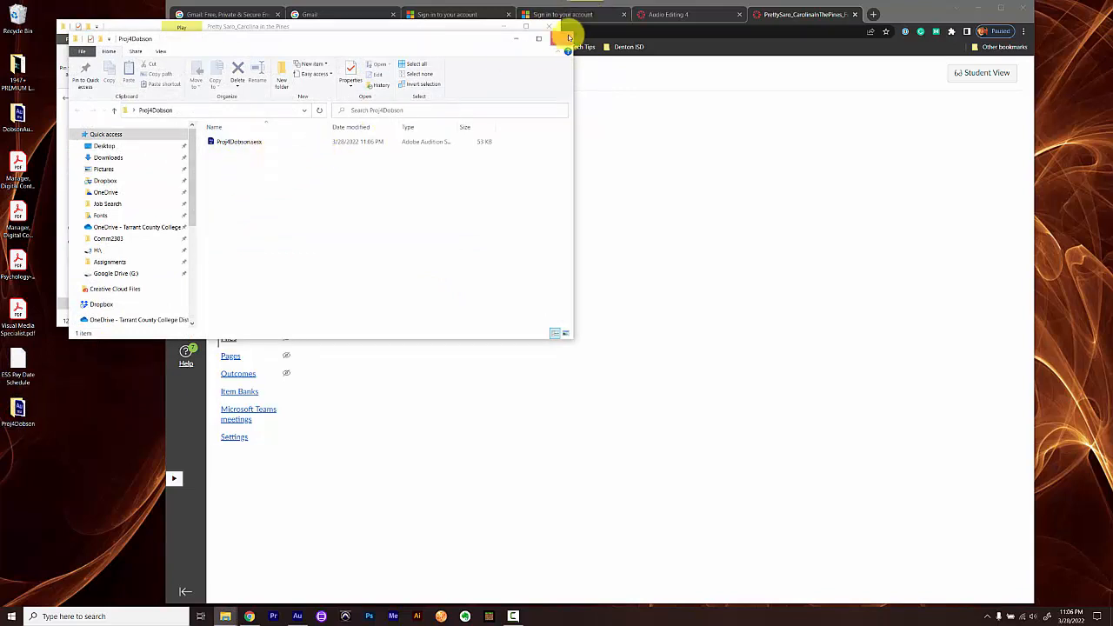
{"action": "left_click", "coordinate": [565, 37]}
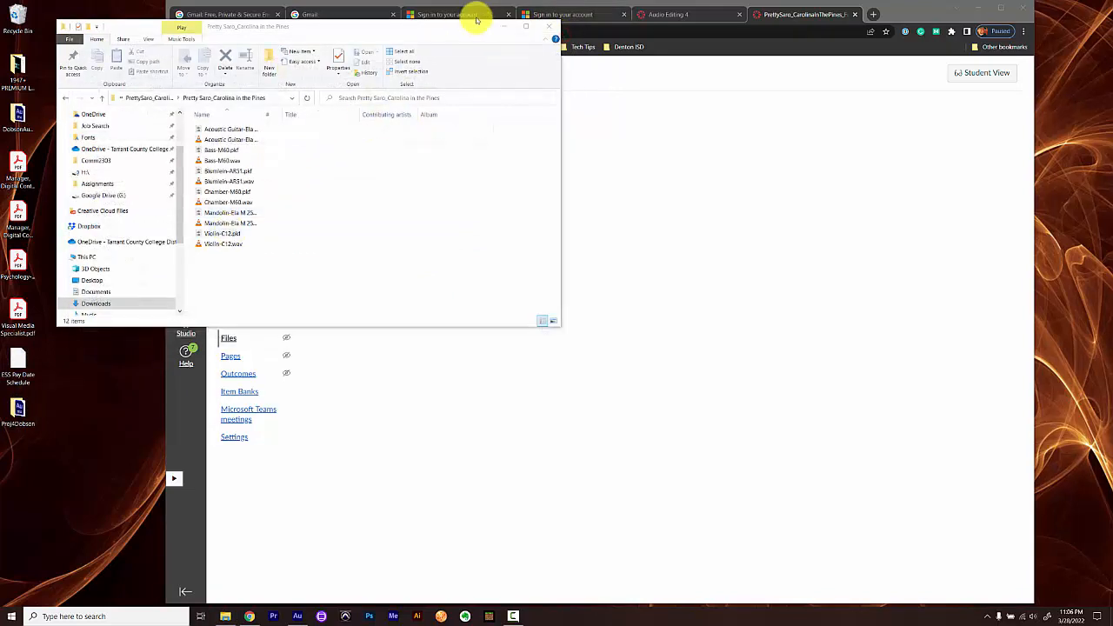
{"action": "left_click", "coordinate": [547, 23]}
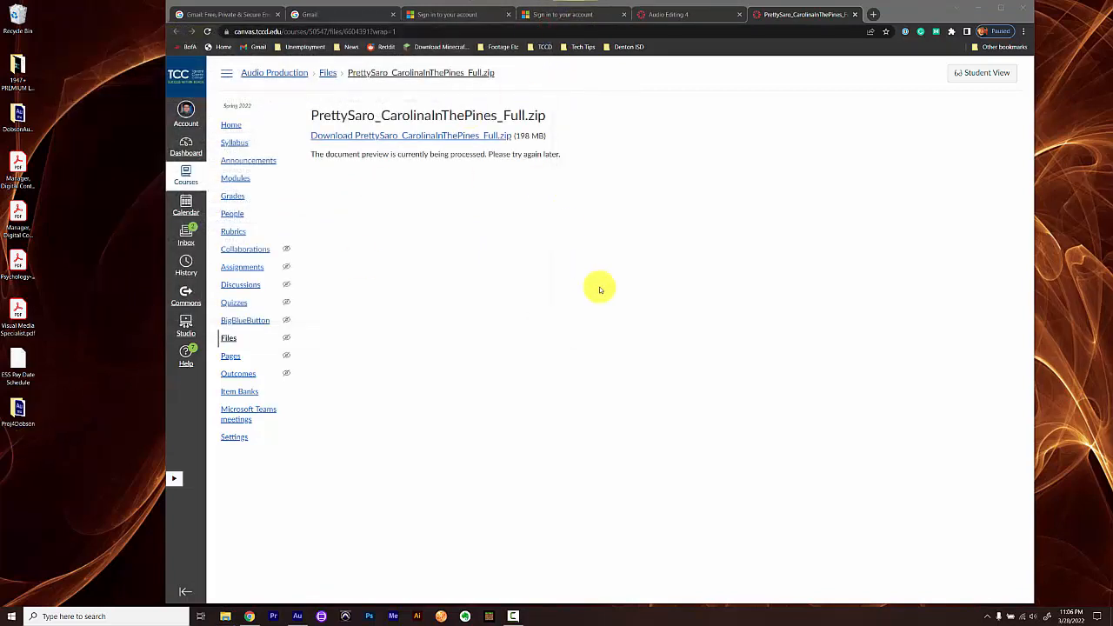
Switch back to Adobe Audition and place the six imported WAV files on separate tracks from Track 1, starting at 0:00.
{"action": "left_click", "coordinate": [296, 617]}
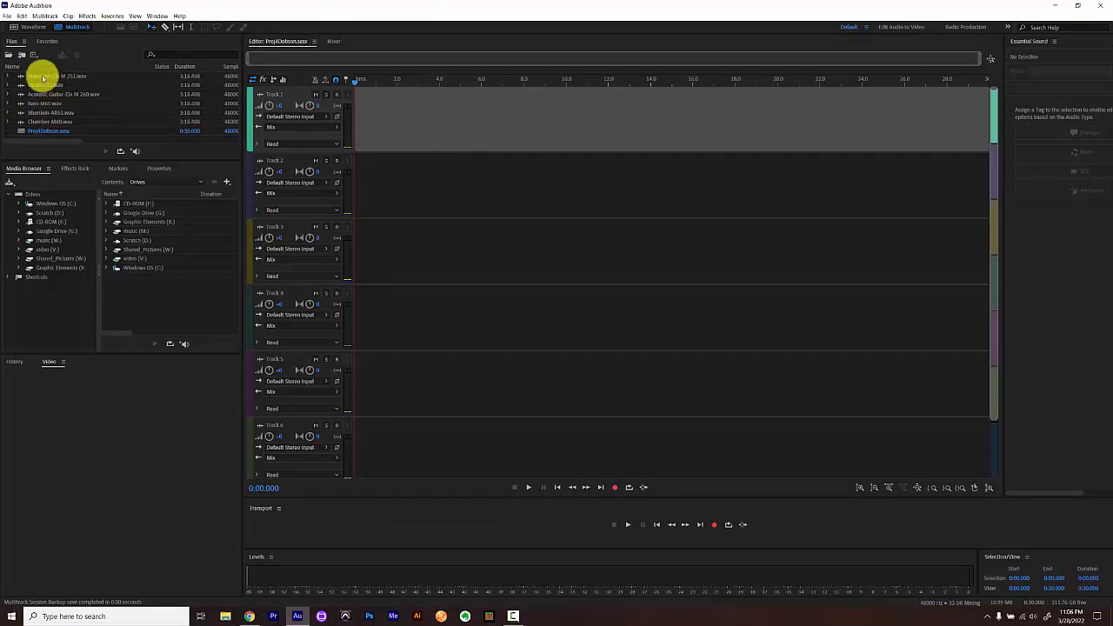
{"action": "left_click", "coordinate": [41, 77]}
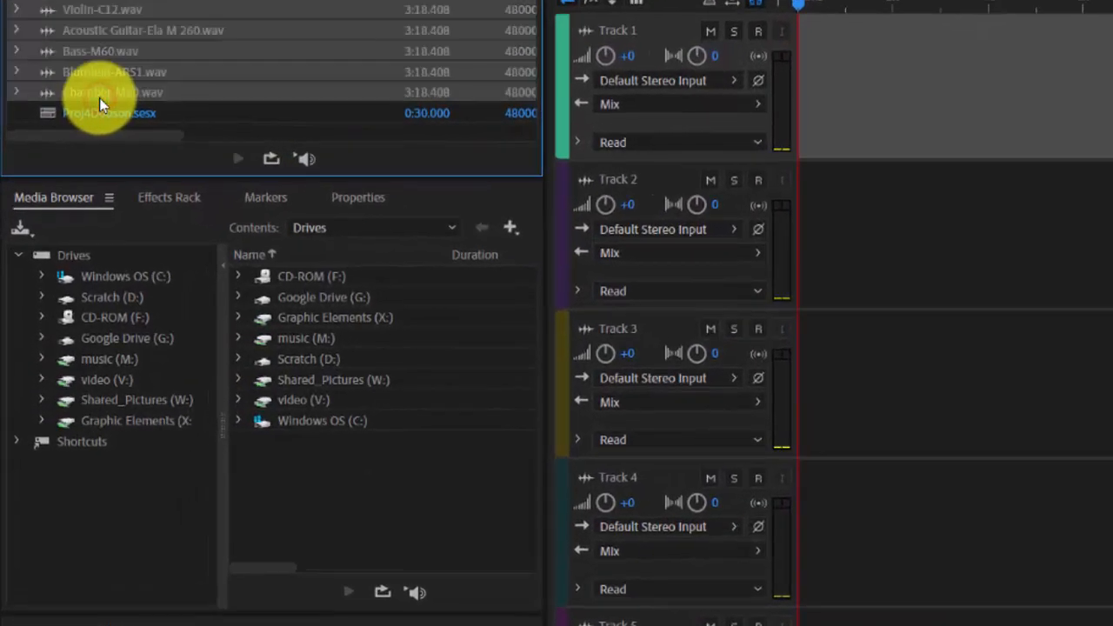
{"action": "left_click_drag", "start_coordinate": [99, 99], "coordinate": [758, 128]}
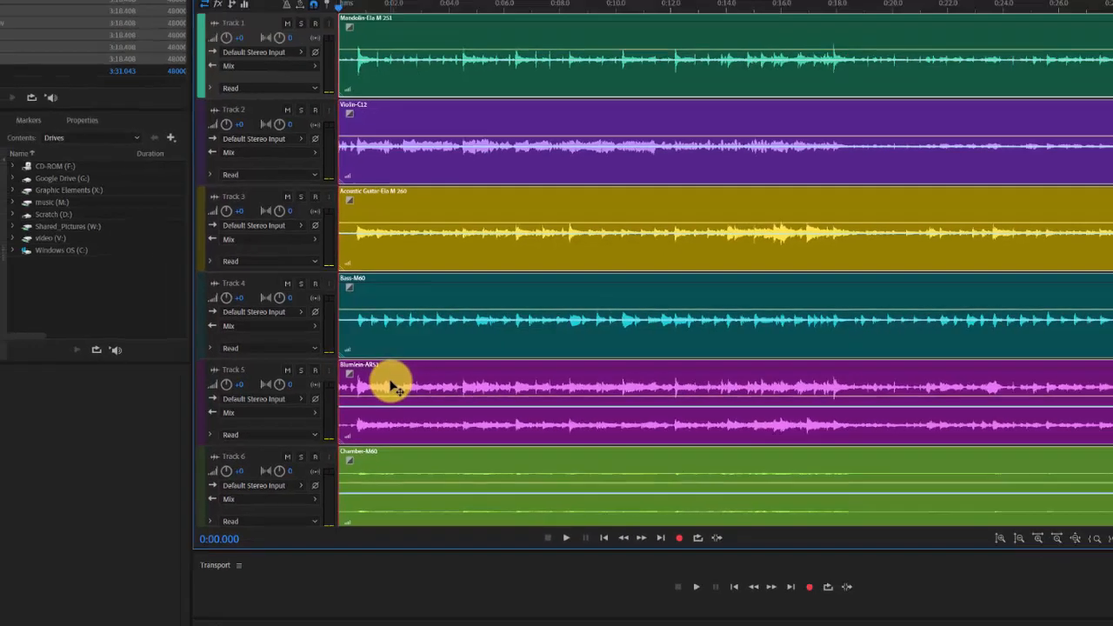
Open the stereo Blumlein-AR51 clip on Track 5 for waveform editing and extract its channels to mono files.
{"action": "double_click", "coordinate": [390, 387]}
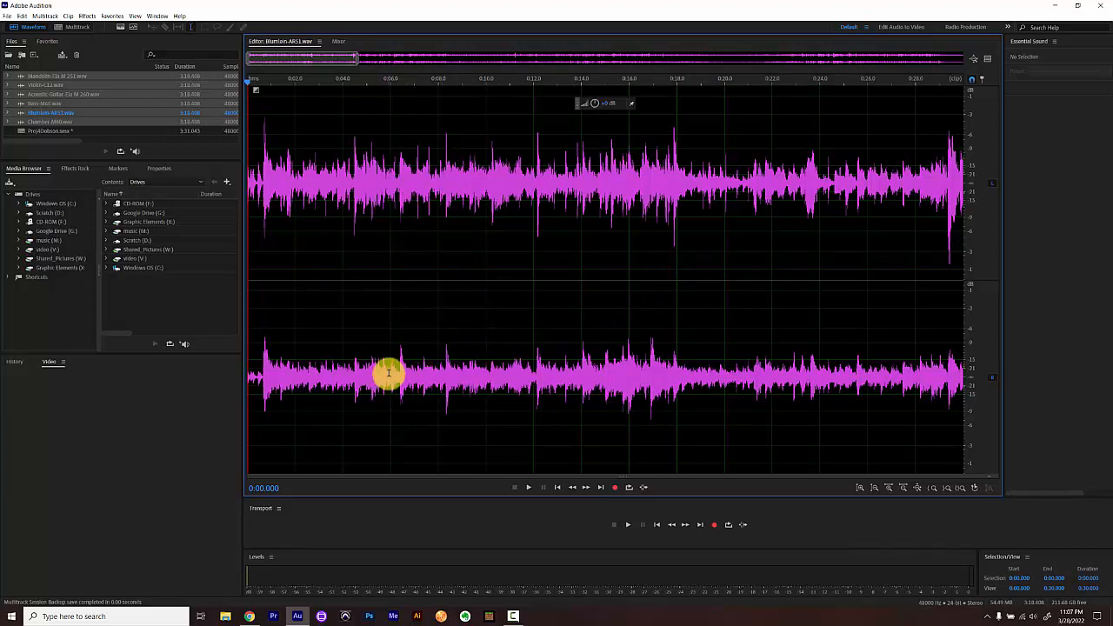
{"action": "right_click", "coordinate": [450, 376]}
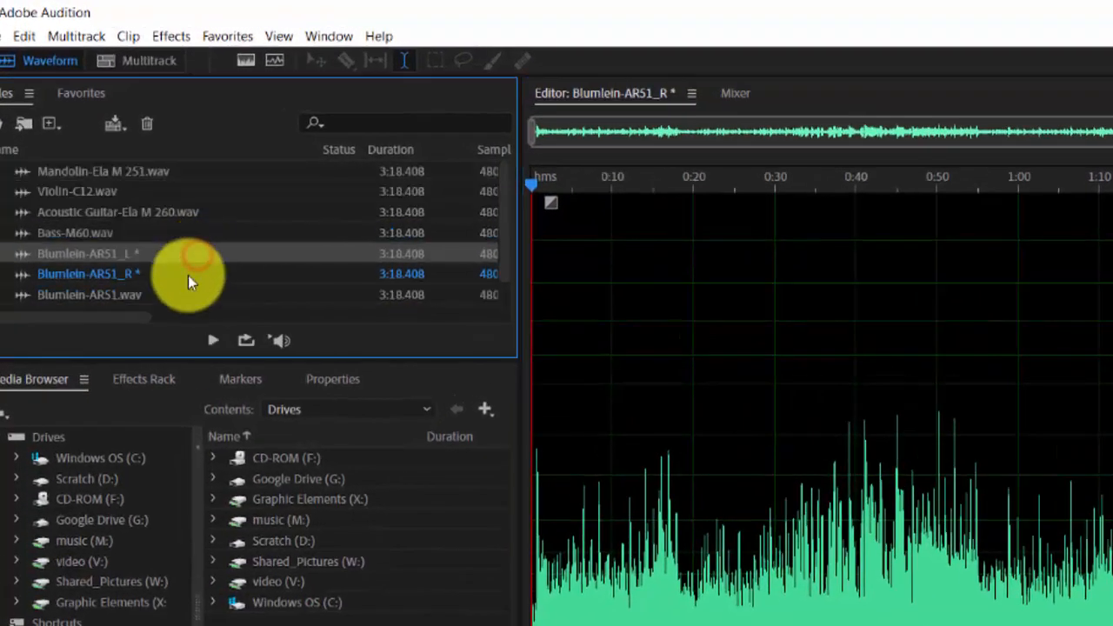
{"action": "left_click", "coordinate": [128, 179]}
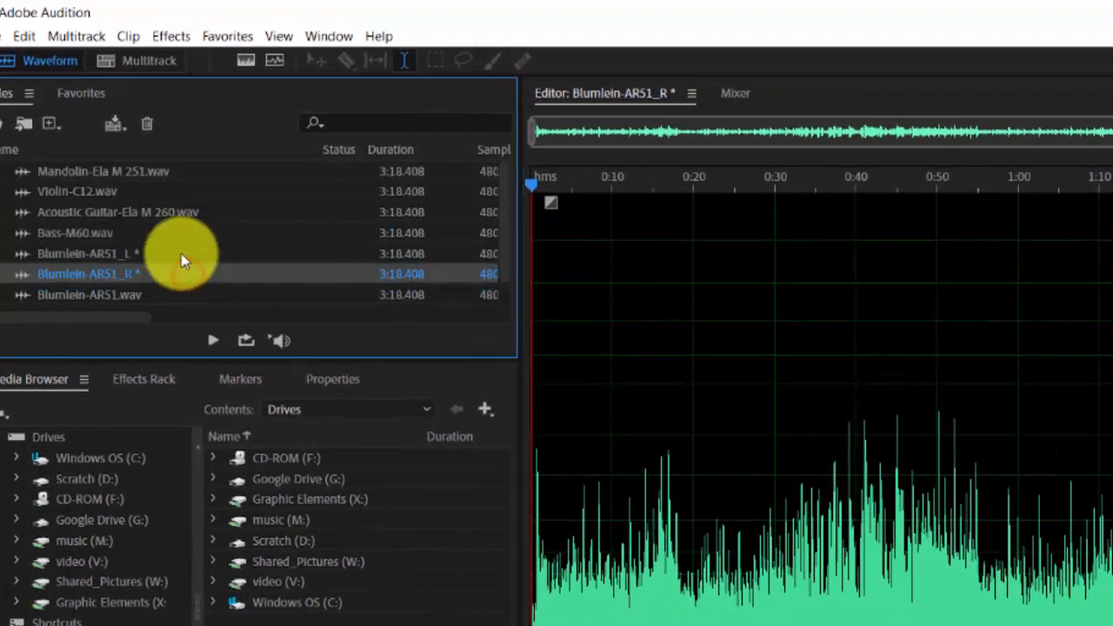
{"action": "left_click", "coordinate": [176, 272]}
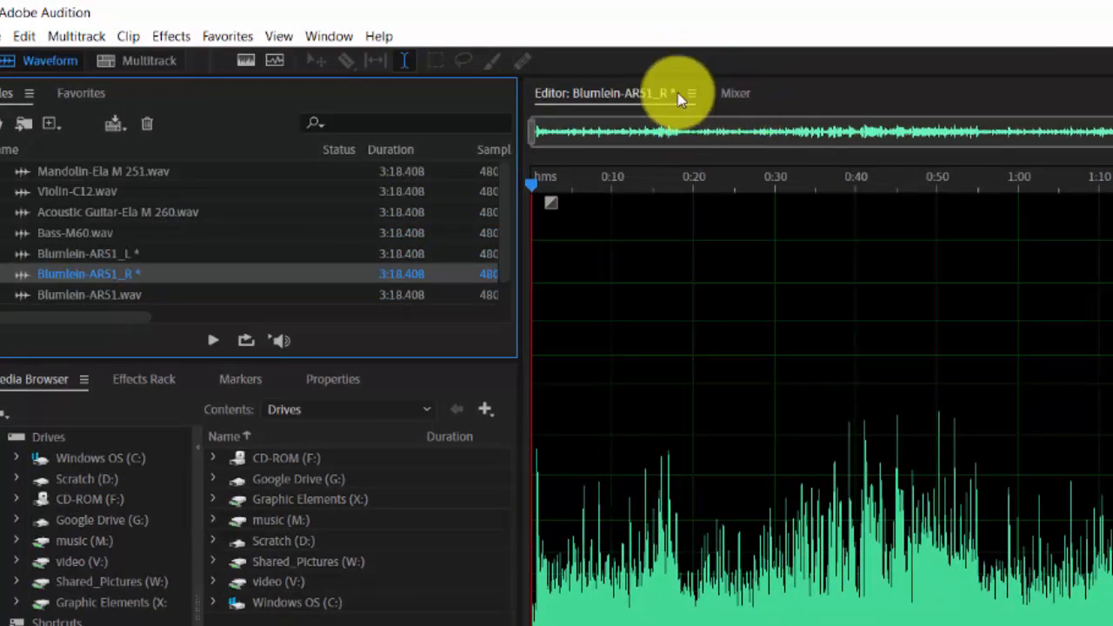
Return to the multitrack session and replace the stereo Blumlein-AR51 clip on Track 5 with the extracted Blumlein-AR51_L file at 0:00.
{"action": "left_click", "coordinate": [143, 60]}
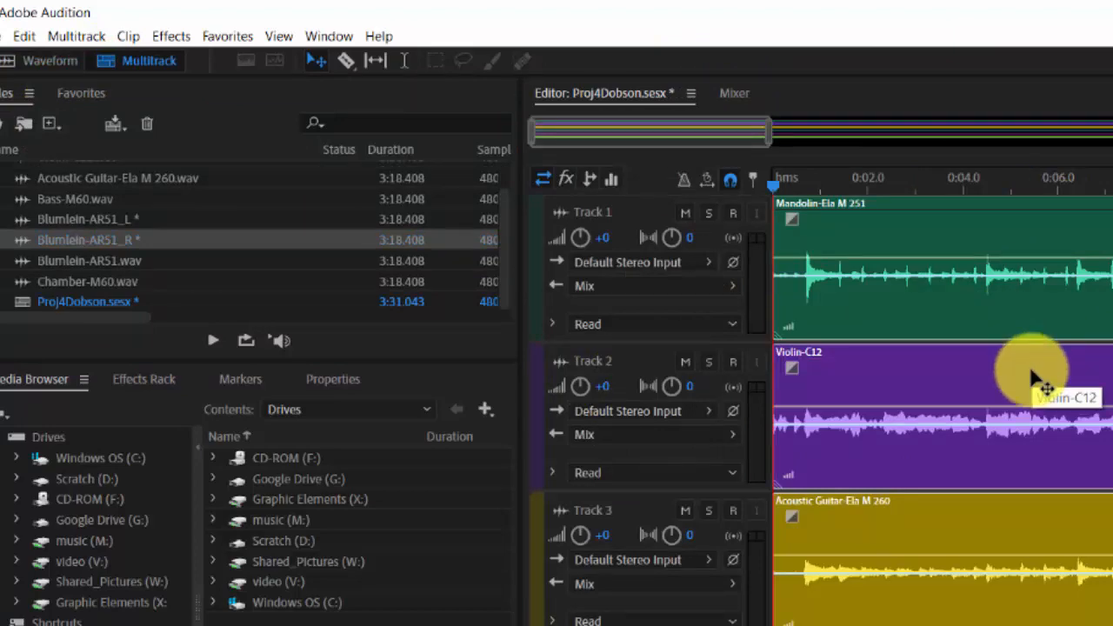
{"action": "scroll", "coordinate": [1039, 378], "scroll_direction": "down", "scroll_amount": 2}
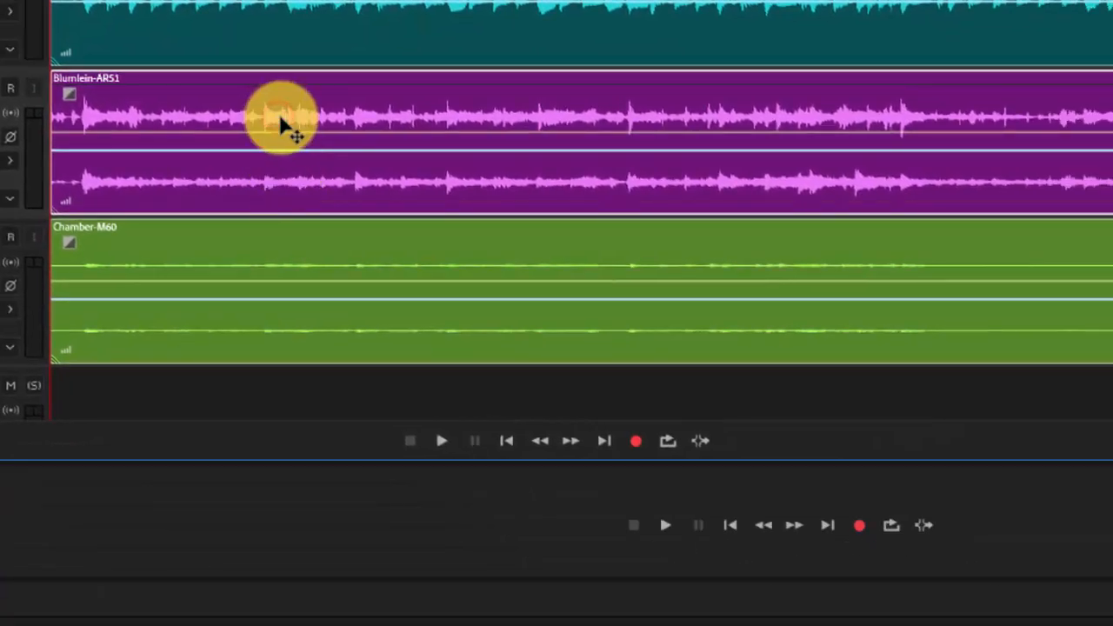
{"action": "key", "text": "ctrl+z"}
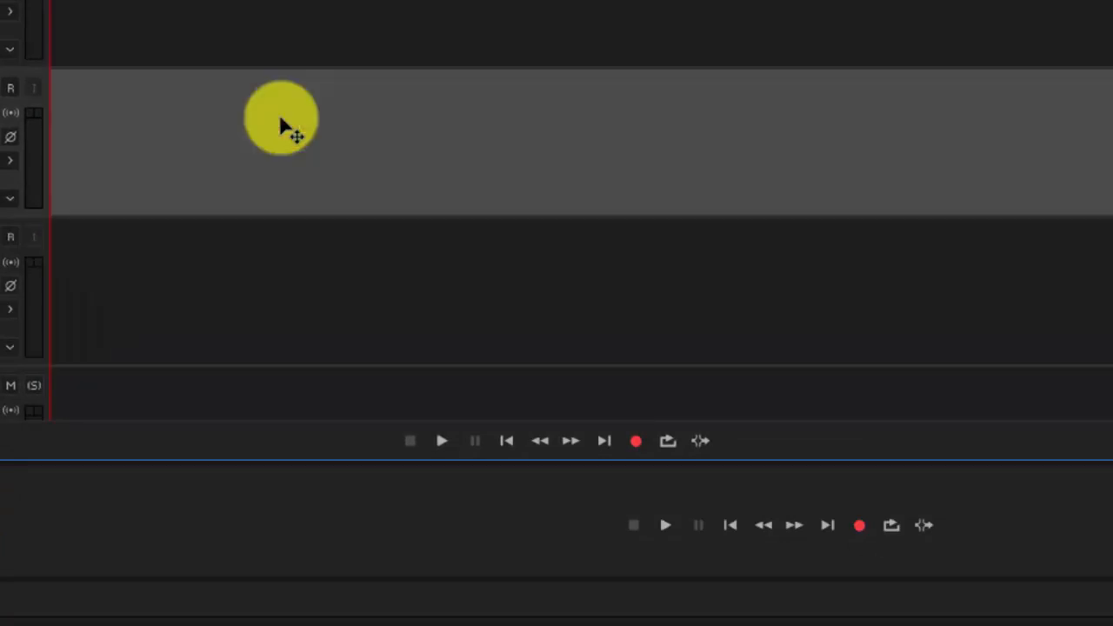
{"action": "key", "text": "ctrl+shift+z"}
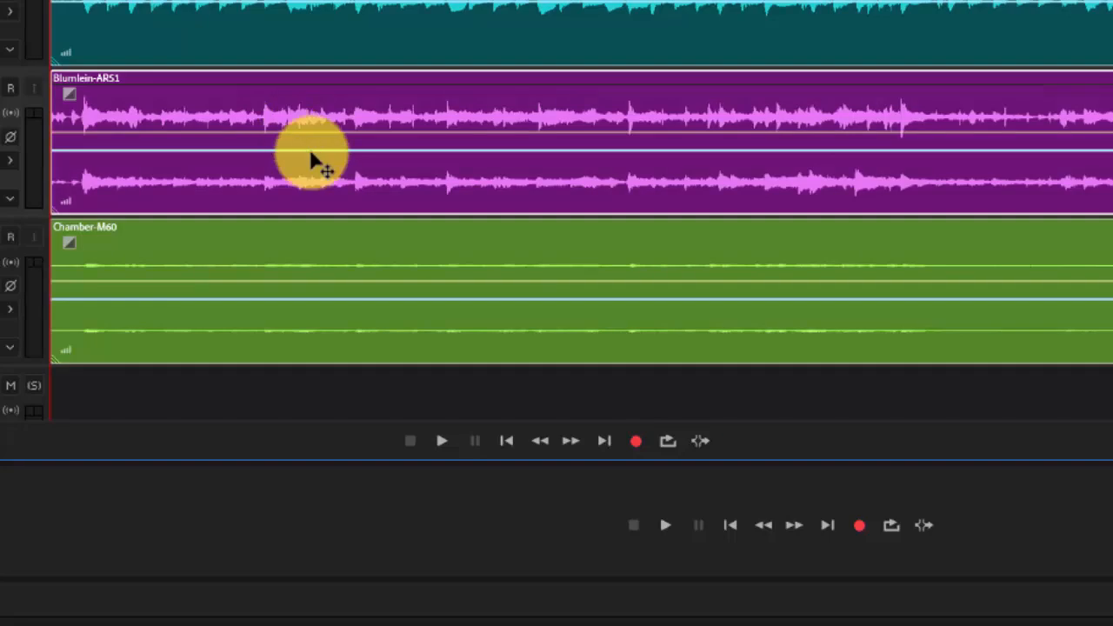
{"action": "left_click", "coordinate": [227, 394]}
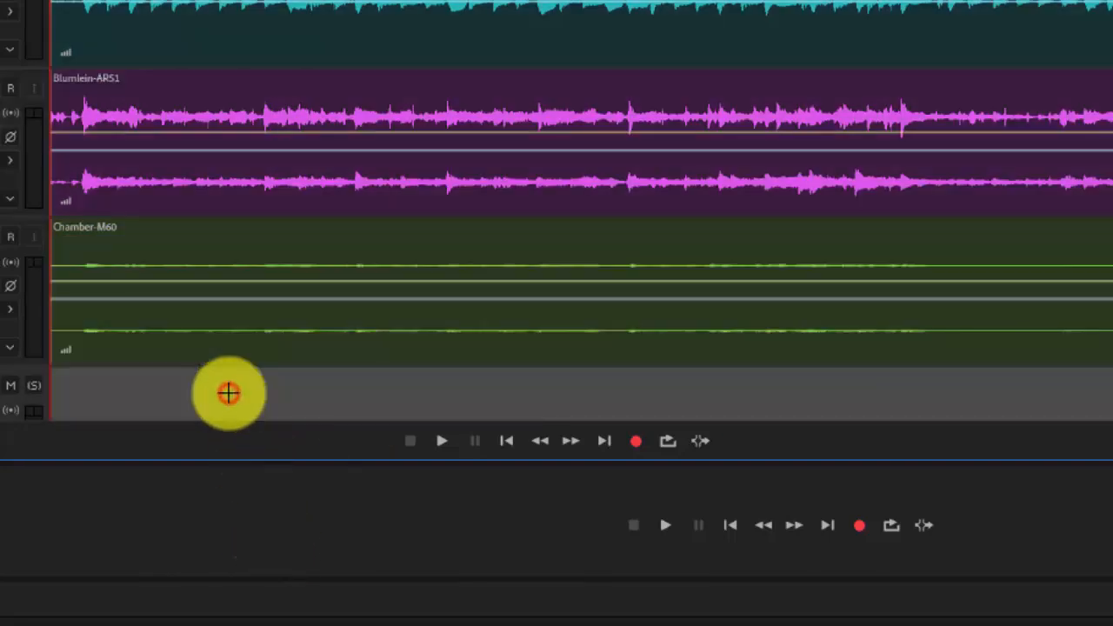
{"action": "left_click", "coordinate": [153, 120]}
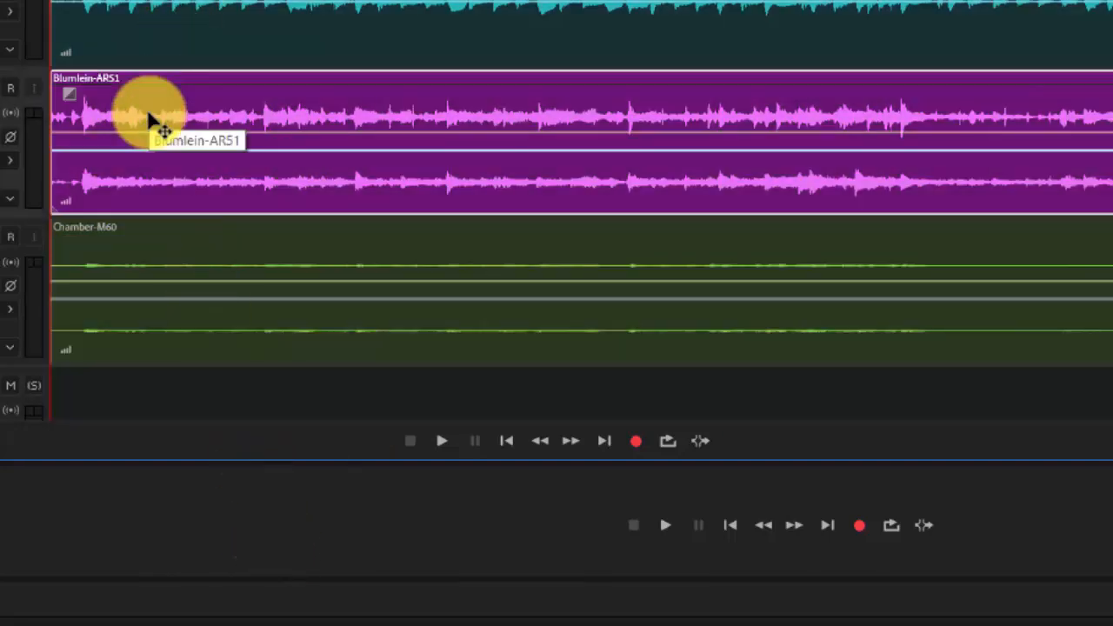
{"action": "key", "text": "Delete"}
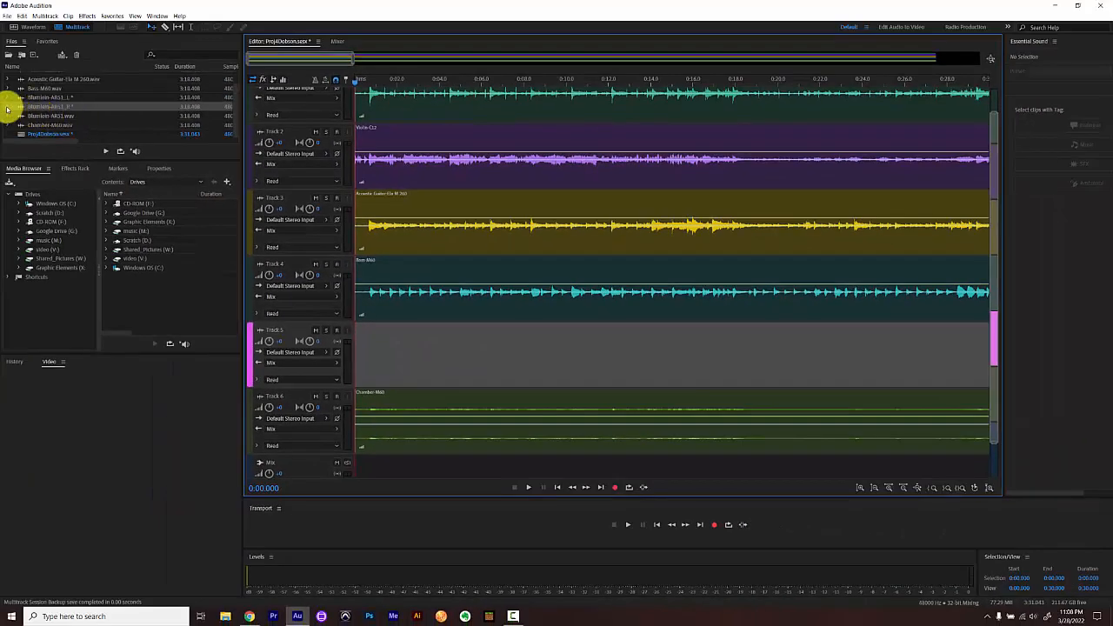
{"action": "left_click_drag", "start_coordinate": [20, 100], "coordinate": [345, 368]}
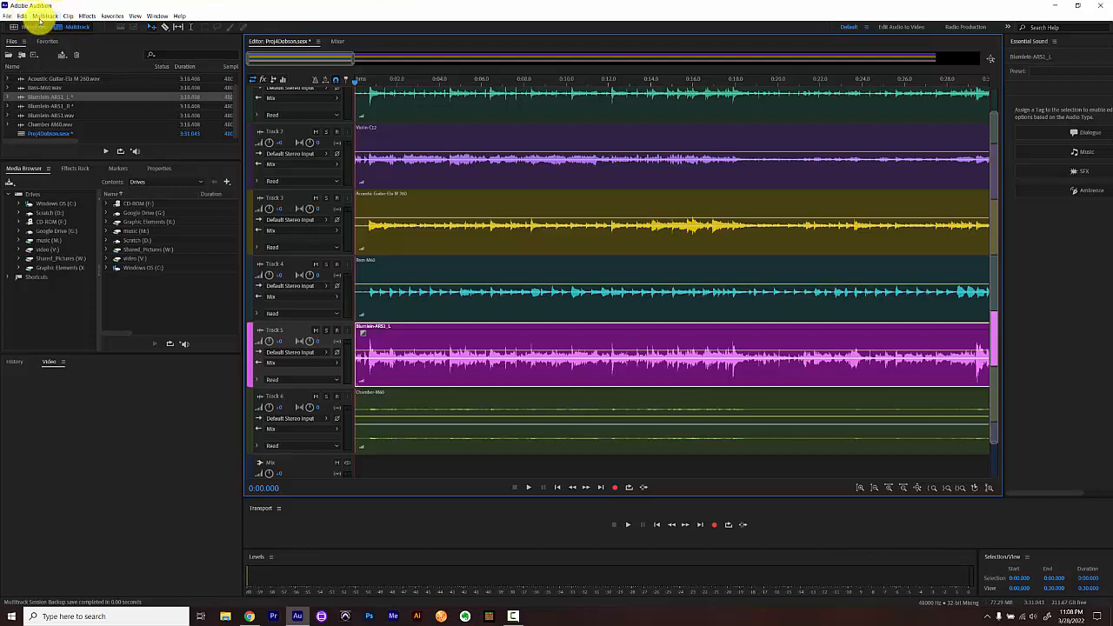
Add a mono audio track below Track 5 and place the extracted Blumlein-AR51_R file on it at 0:00.
{"action": "left_click", "coordinate": [40, 16]}
{"action": "mouse_move", "coordinate": [48, 27]}
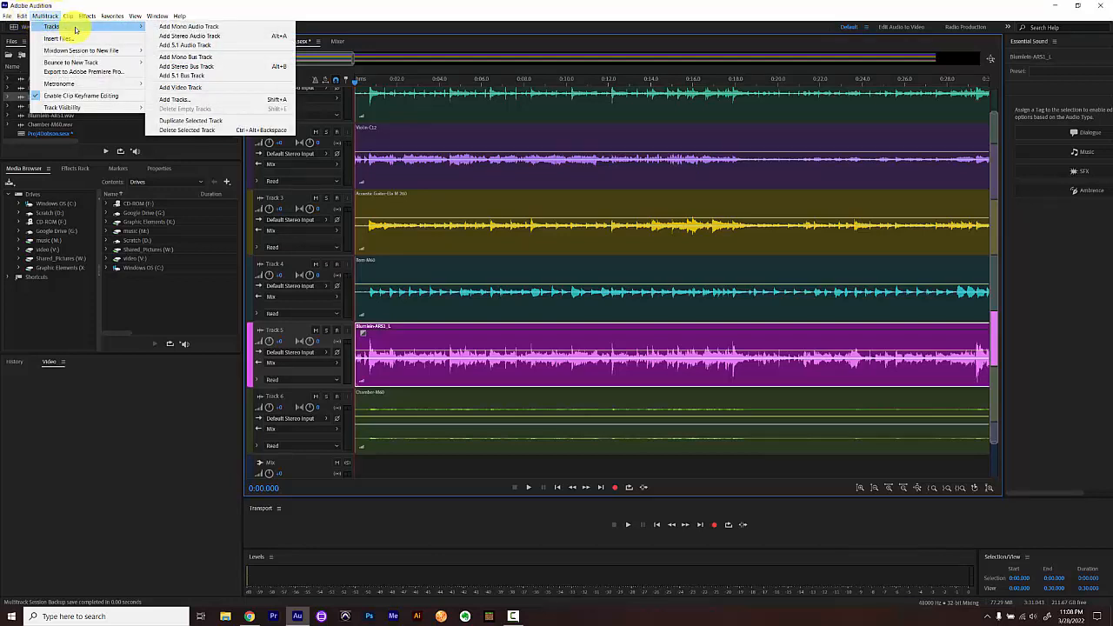
{"action": "left_click", "coordinate": [203, 28]}
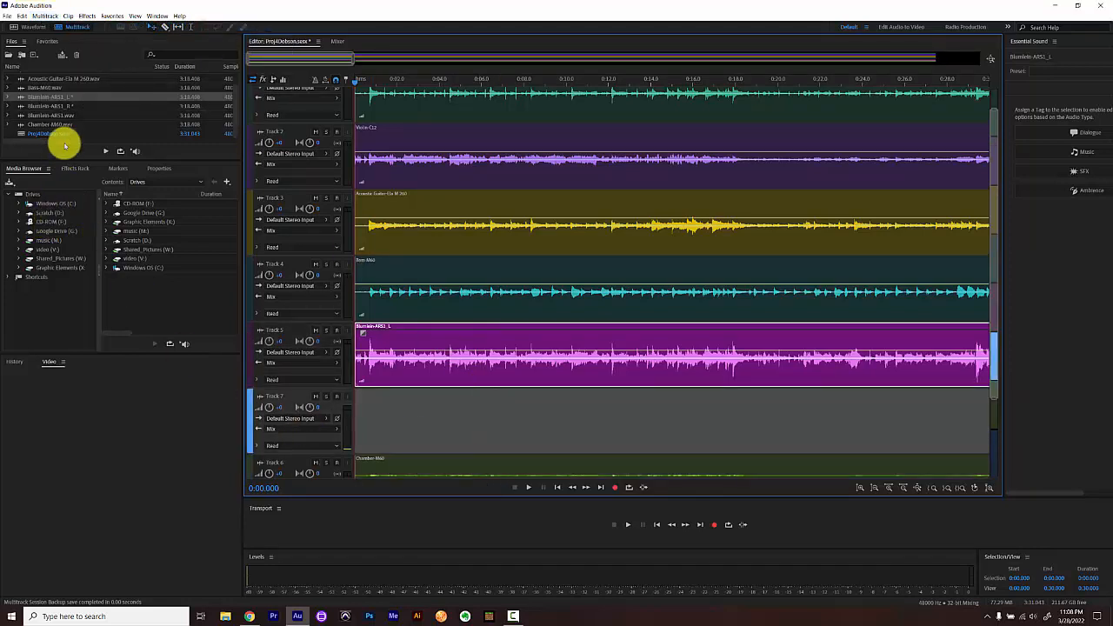
{"action": "left_click_drag", "start_coordinate": [35, 104], "coordinate": [342, 405]}
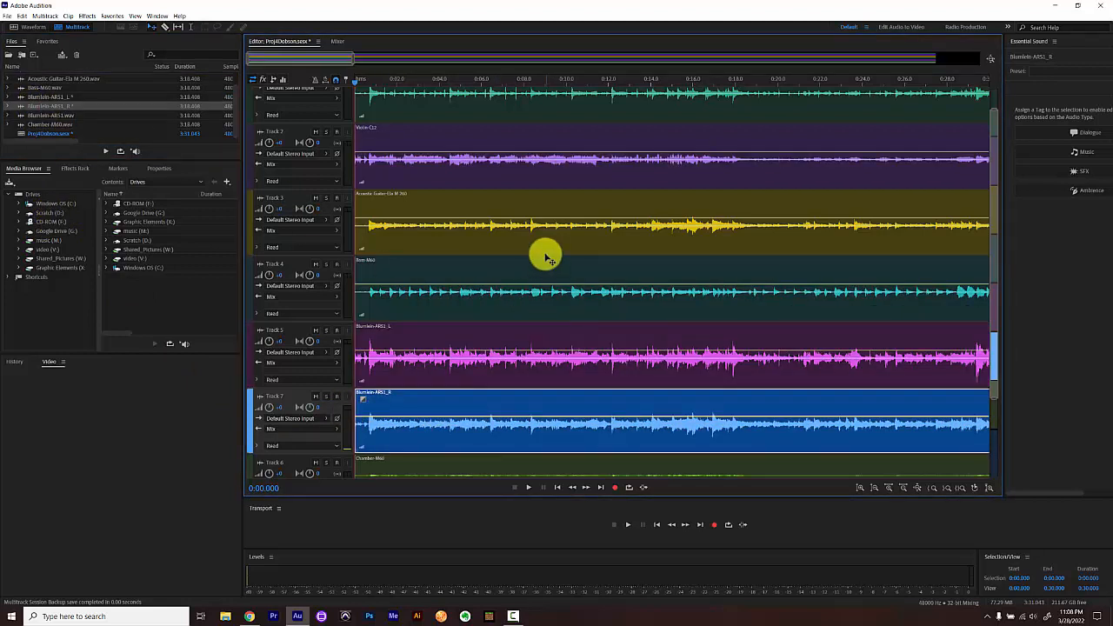
Solo the Chamber-M60 track and listen to its opening seconds from the start of the session.
{"action": "scroll", "coordinate": [442, 122], "scroll_direction": "up", "scroll_amount": 1}
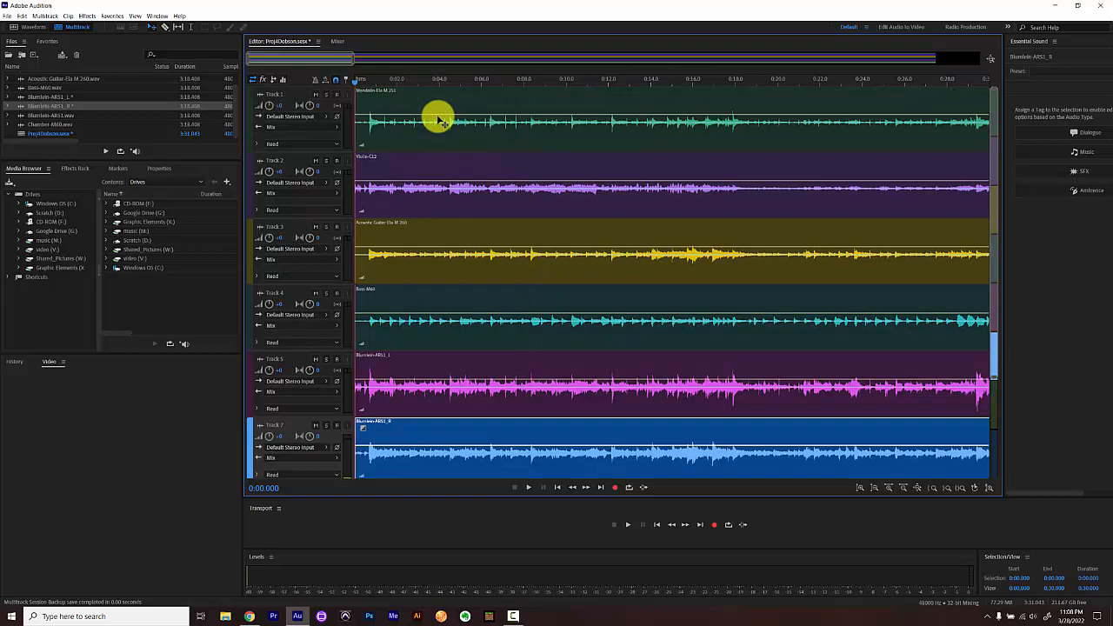
{"action": "scroll", "coordinate": [439, 119], "scroll_direction": "down", "scroll_amount": 4}
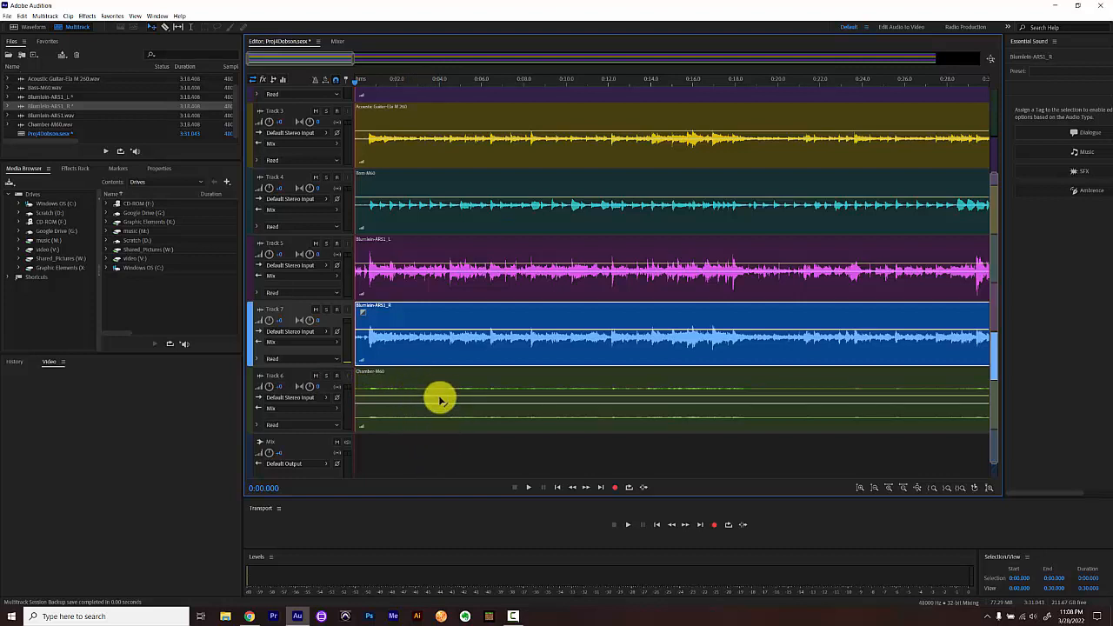
{"action": "left_click", "coordinate": [326, 376]}
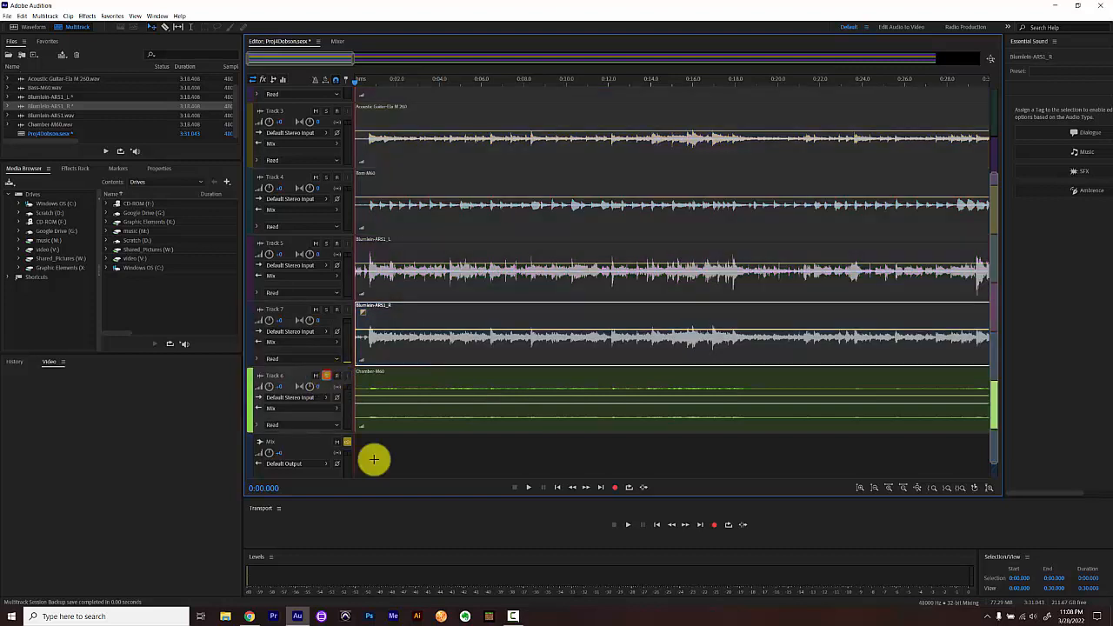
{"action": "key", "text": "space"}
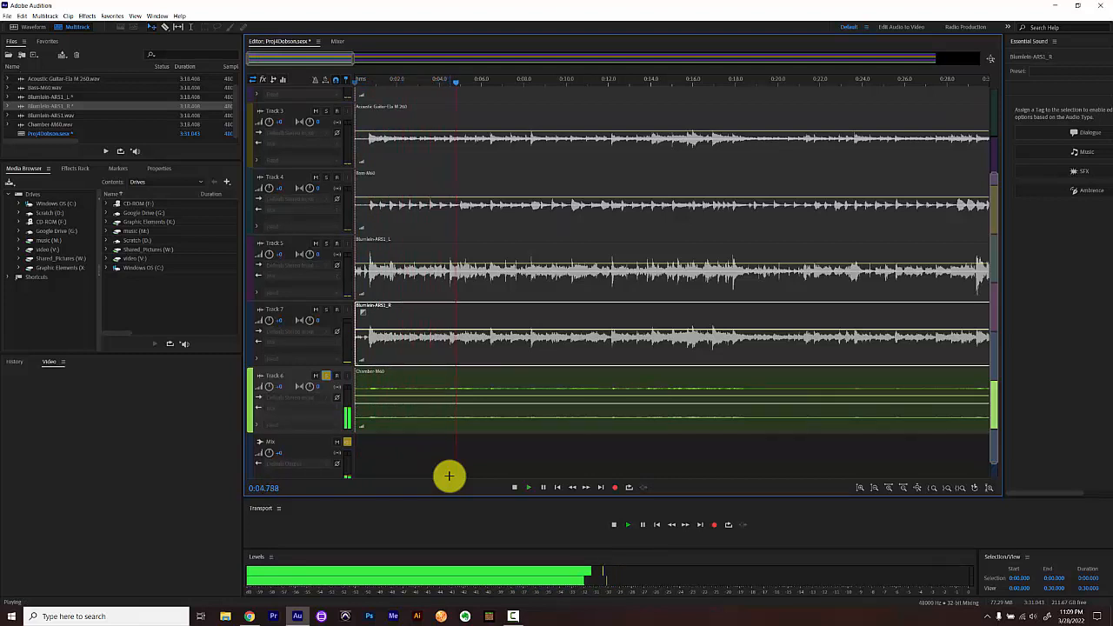
{"action": "key", "text": "space"}
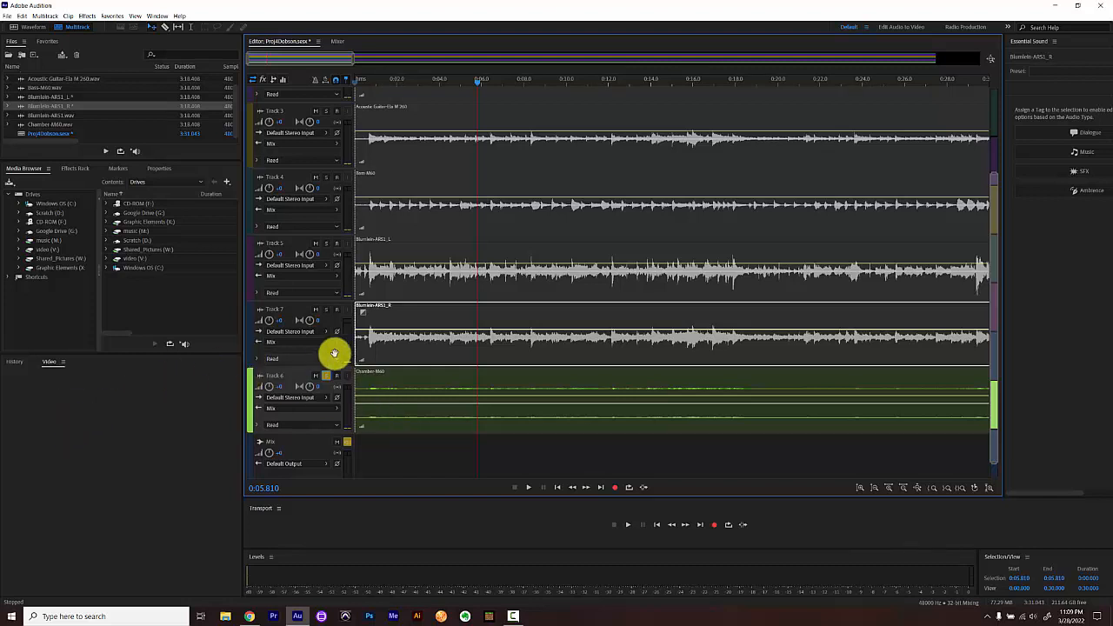
{"action": "left_click", "coordinate": [411, 344]}
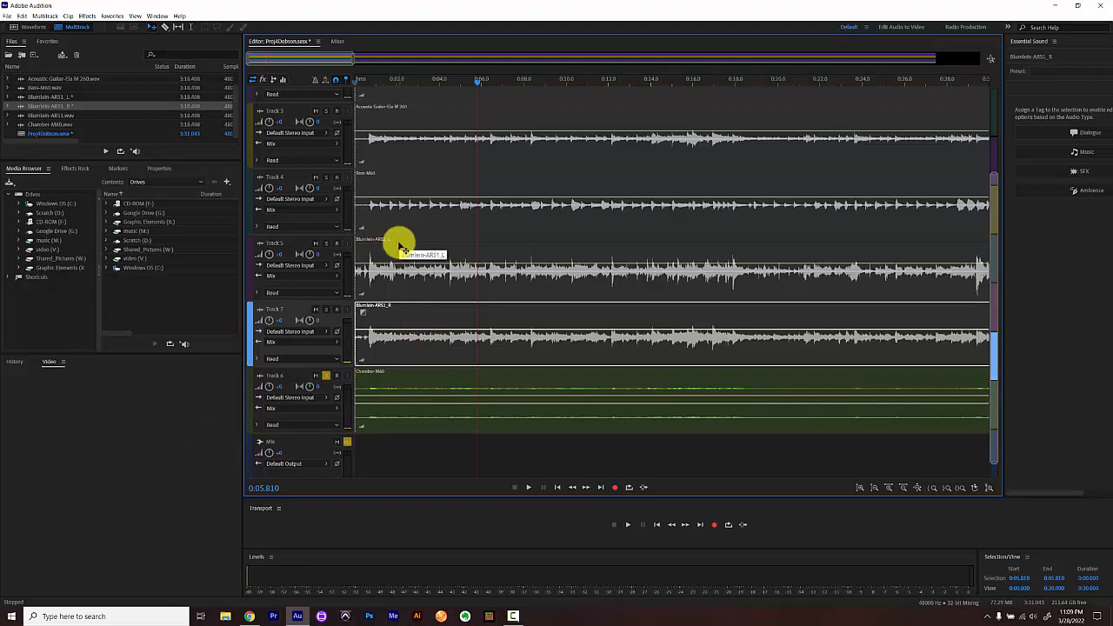
{"action": "left_click", "coordinate": [515, 615]}
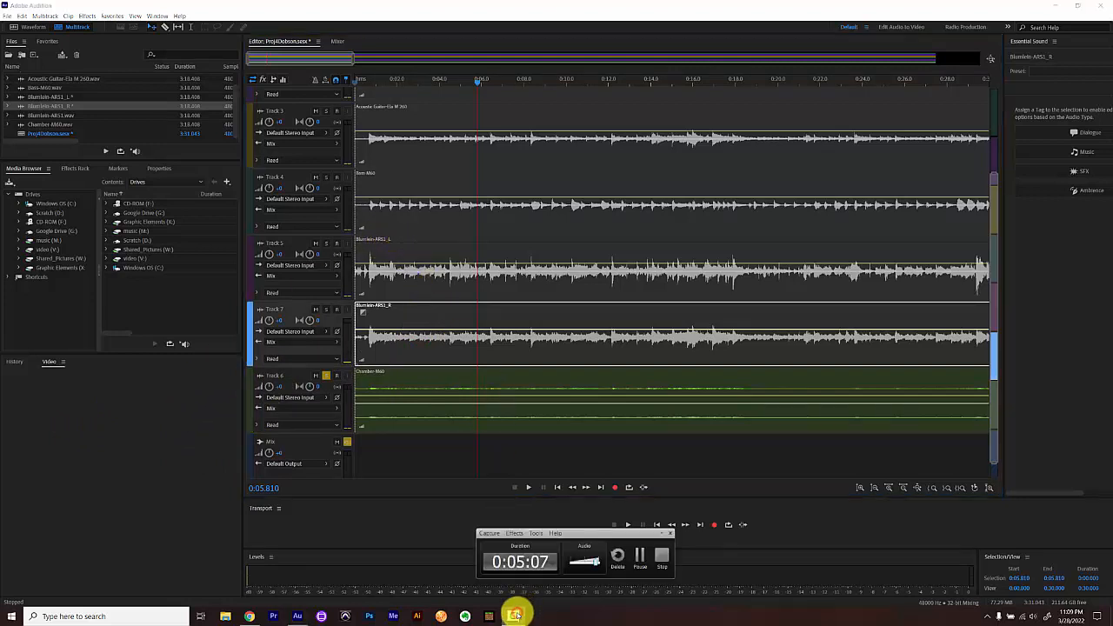
{"action": "left_click", "coordinate": [641, 554]}
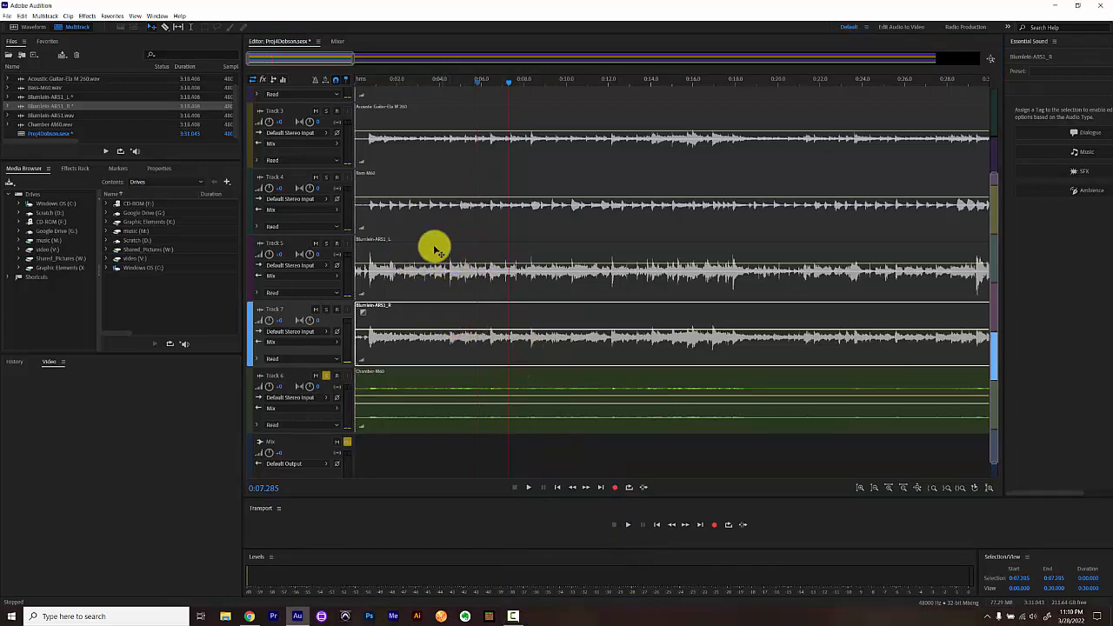
Rename Track 1 as Mandolin and Track 2 as Violin.
{"action": "scroll", "coordinate": [421, 227], "scroll_direction": "up", "scroll_amount": 2}
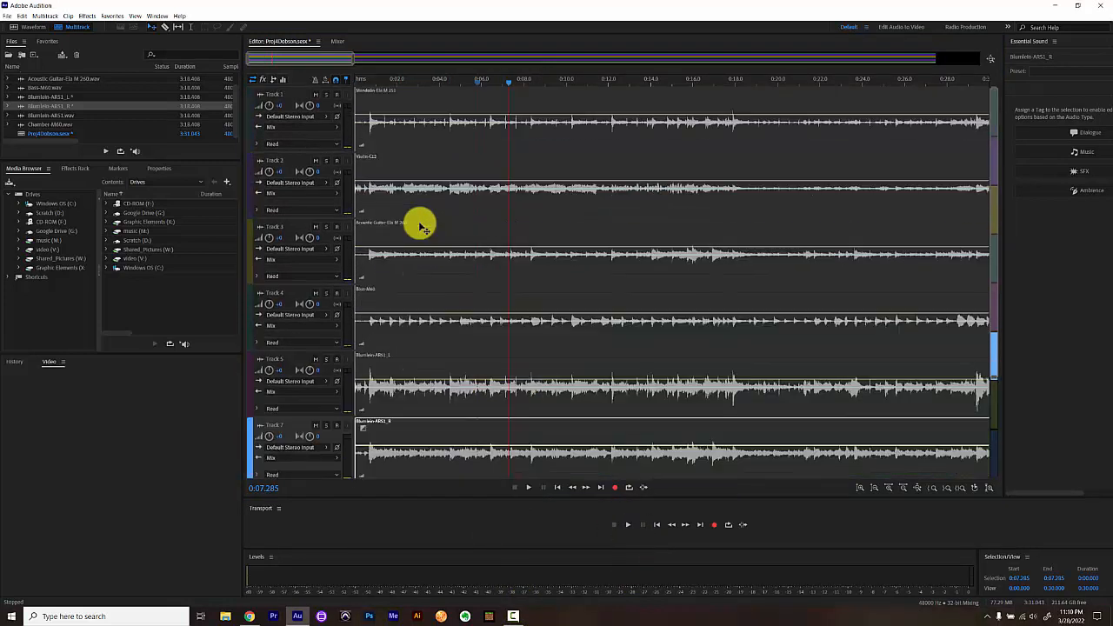
{"action": "left_click", "coordinate": [365, 98]}
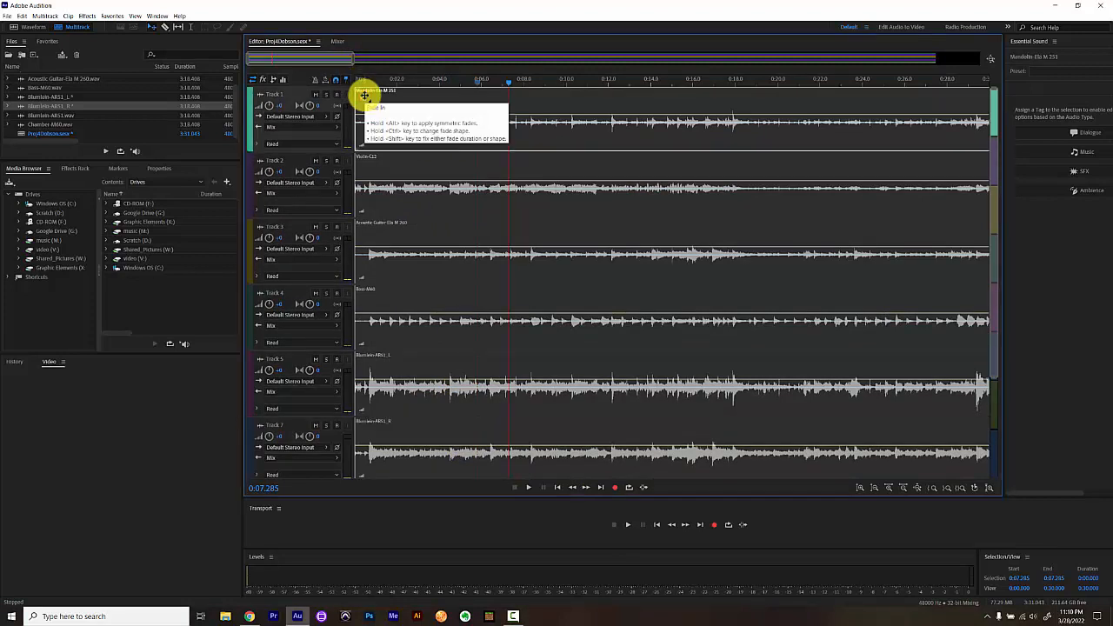
{"action": "left_click", "coordinate": [283, 95]}
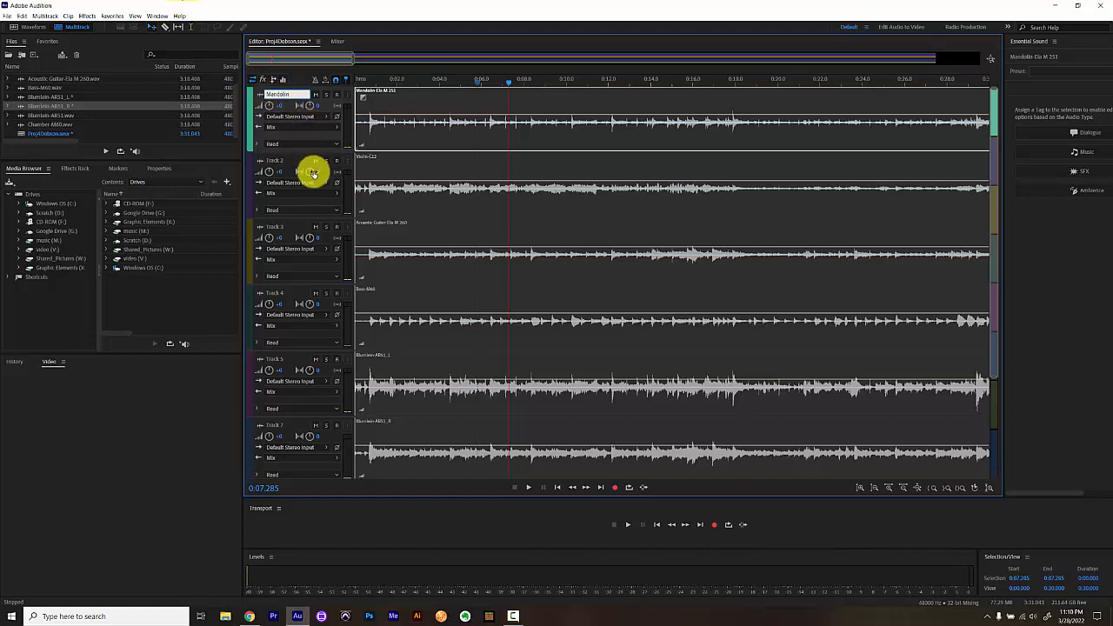
{"action": "left_click", "coordinate": [278, 165]}
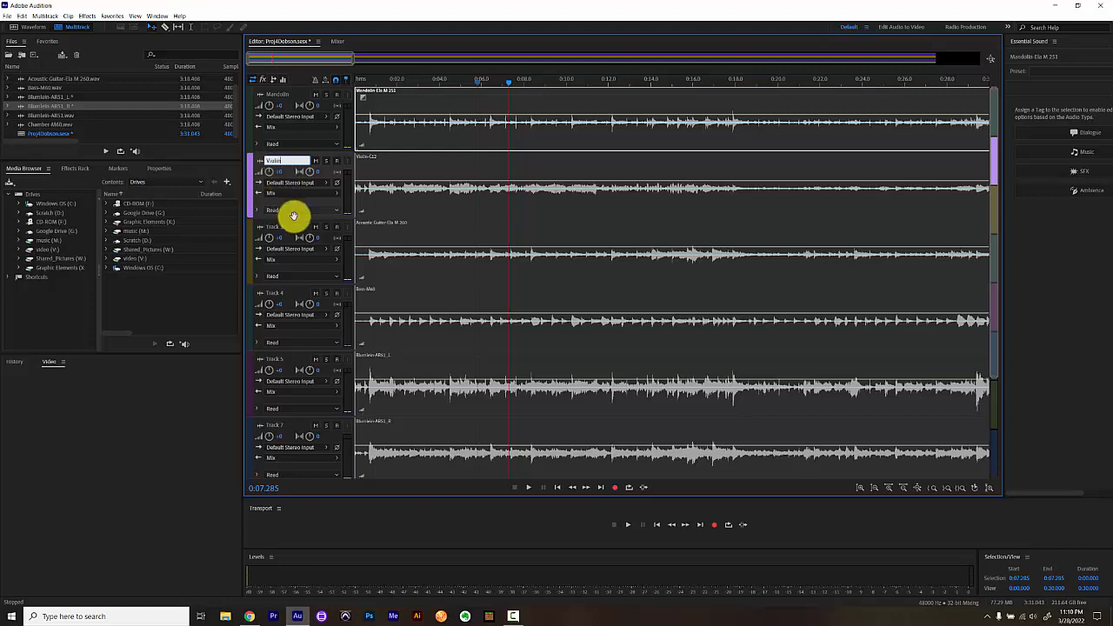
Rename Track 3, which holds the acoustic guitar, as AcGTR and Track 4 as Bass.
{"action": "left_click", "coordinate": [277, 231]}
{"action": "left_click", "coordinate": [279, 230]}
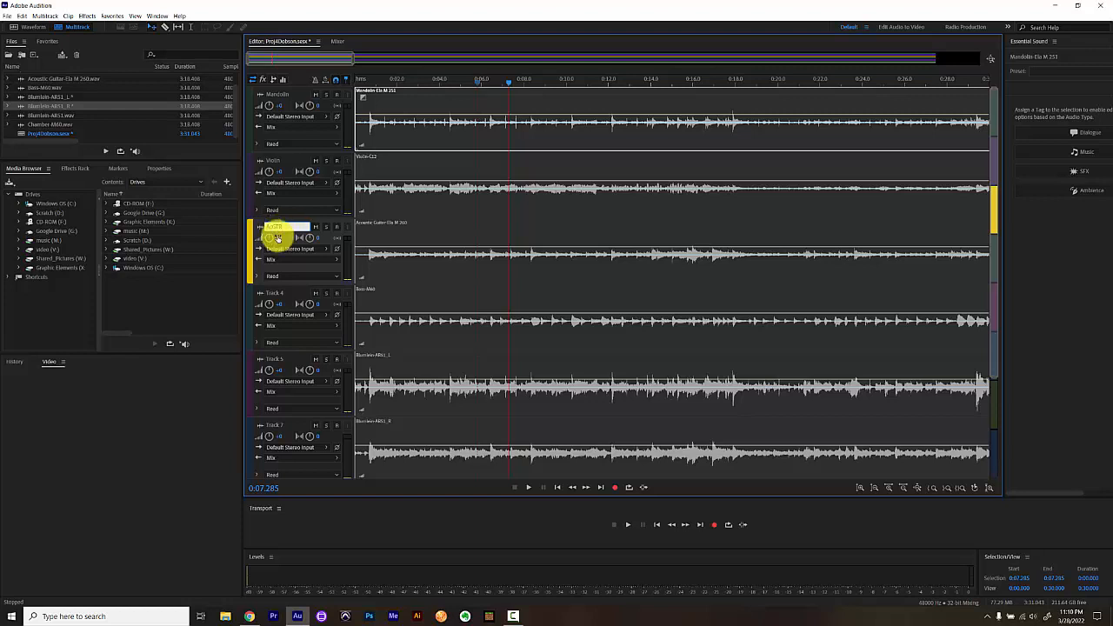
{"action": "type", "text": "AcGTR"}
{"action": "left_click", "coordinate": [287, 296]}
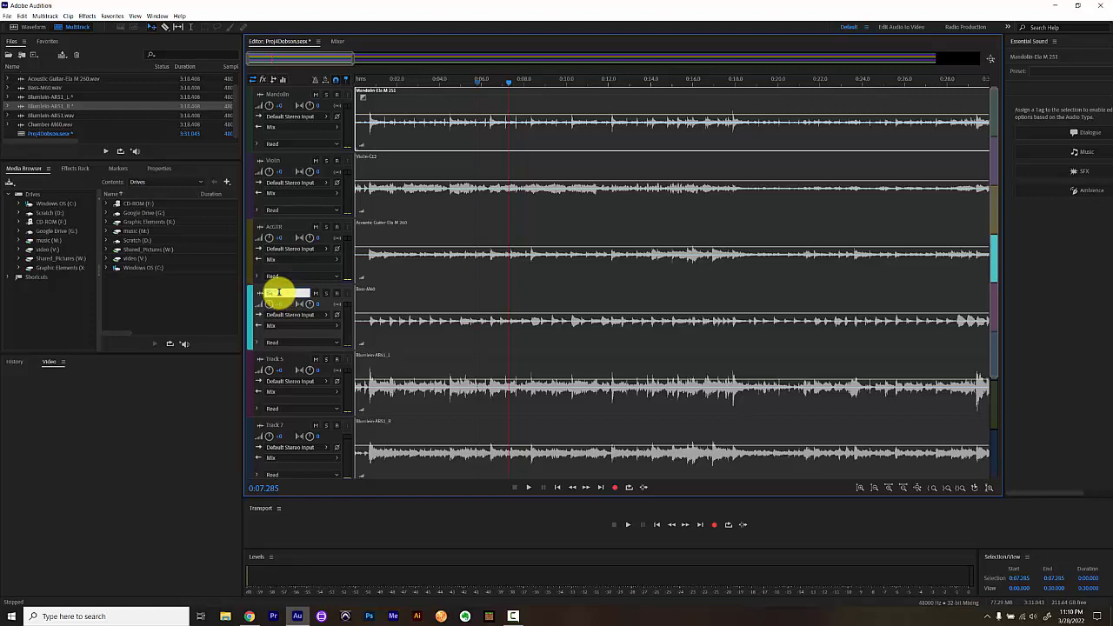
{"action": "type", "text": "Bass"}
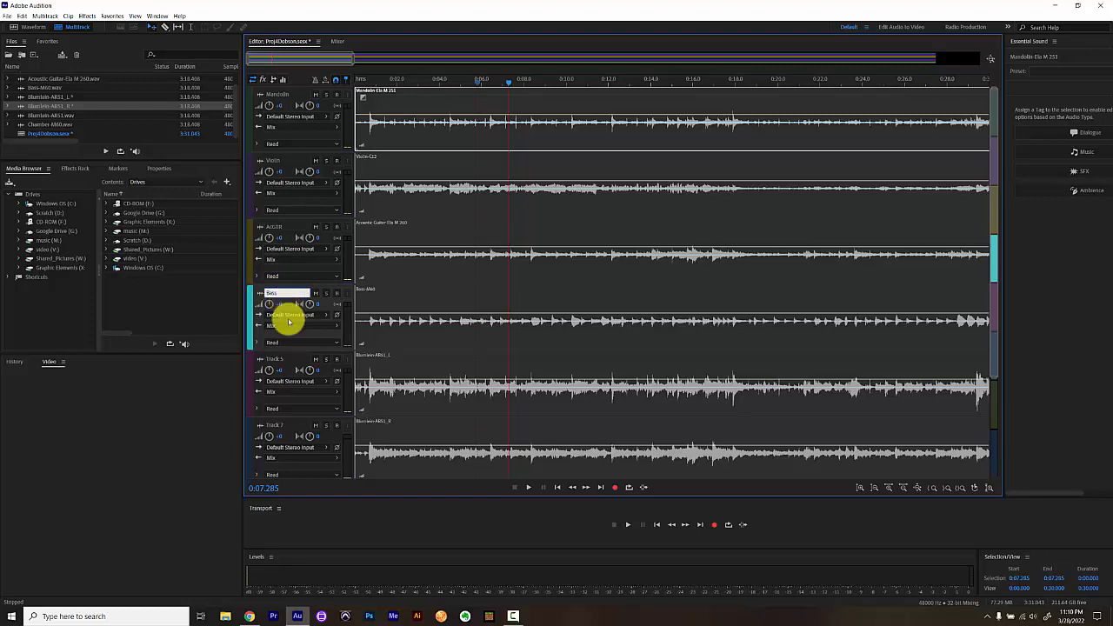
{"action": "left_click", "coordinate": [440, 350]}
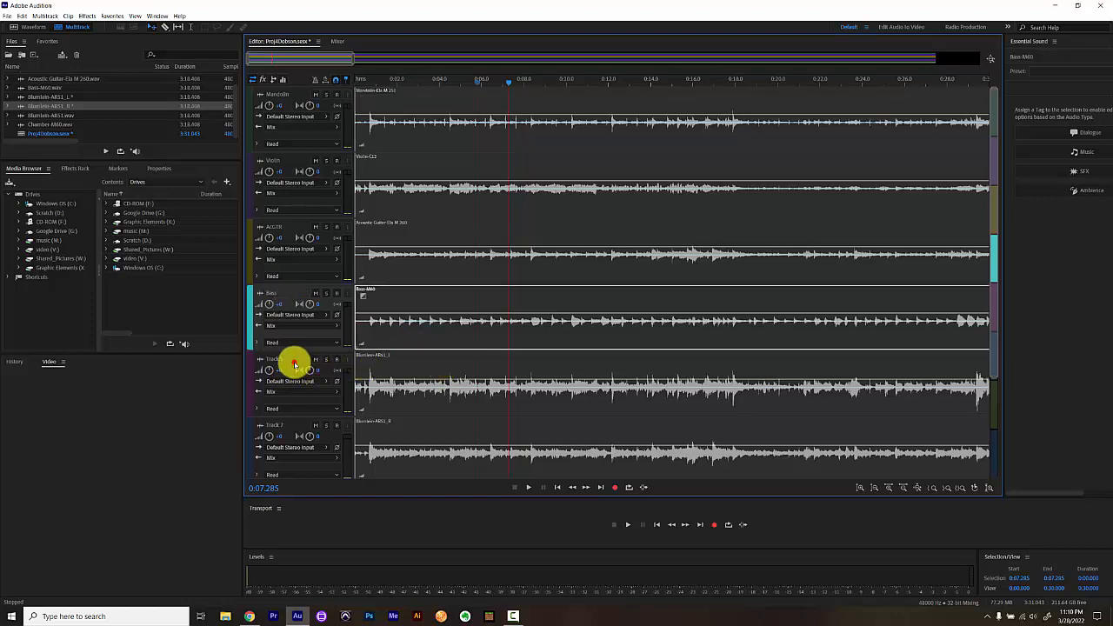
Solo Track 5 with the Blumlein-AR51_L clip instead of the Chamber-M60 track and listen to it from 0:00.
{"action": "left_click", "coordinate": [295, 363]}
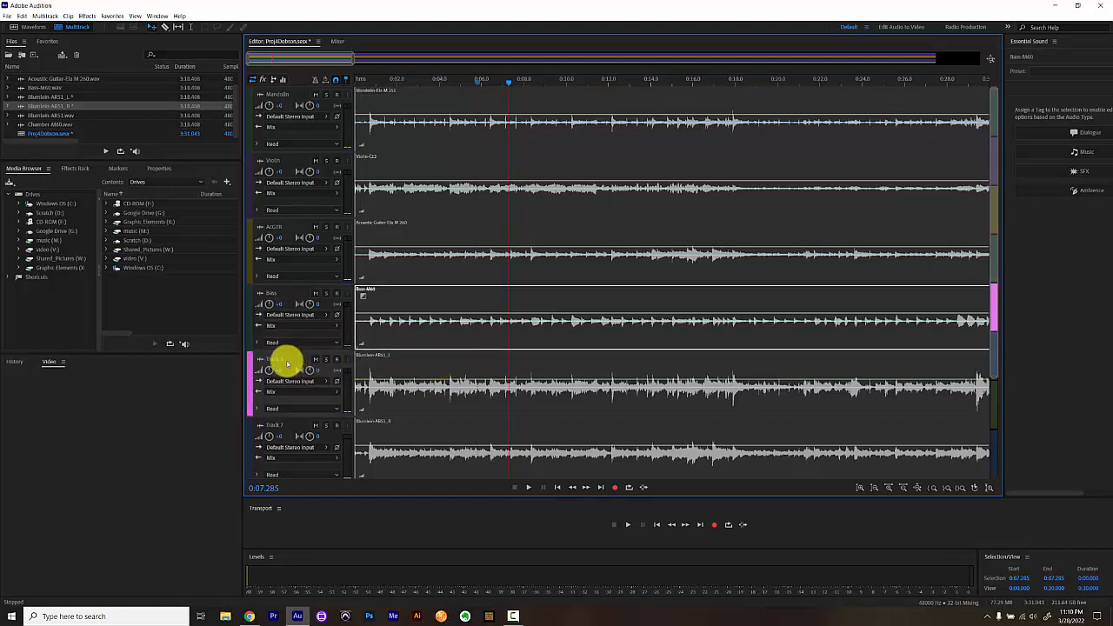
{"action": "left_click", "coordinate": [326, 360]}
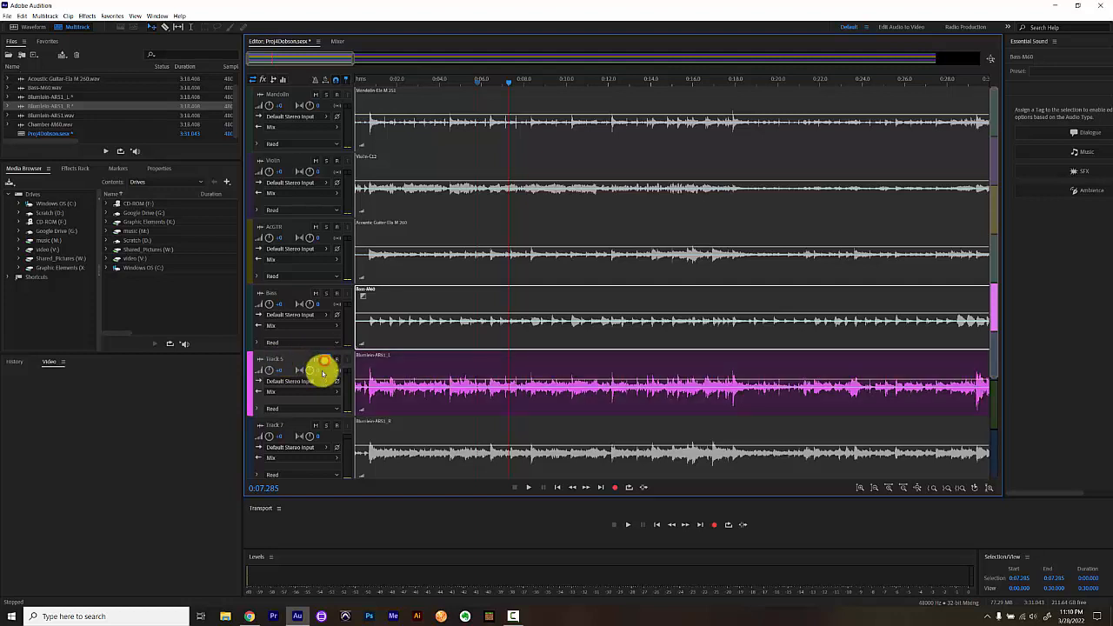
{"action": "scroll", "coordinate": [341, 444], "scroll_direction": "down", "scroll_amount": 2}
{"action": "scroll", "coordinate": [338, 437], "scroll_direction": "down", "scroll_amount": 3}
{"action": "scroll", "coordinate": [337, 436], "scroll_direction": "up", "scroll_amount": 3}
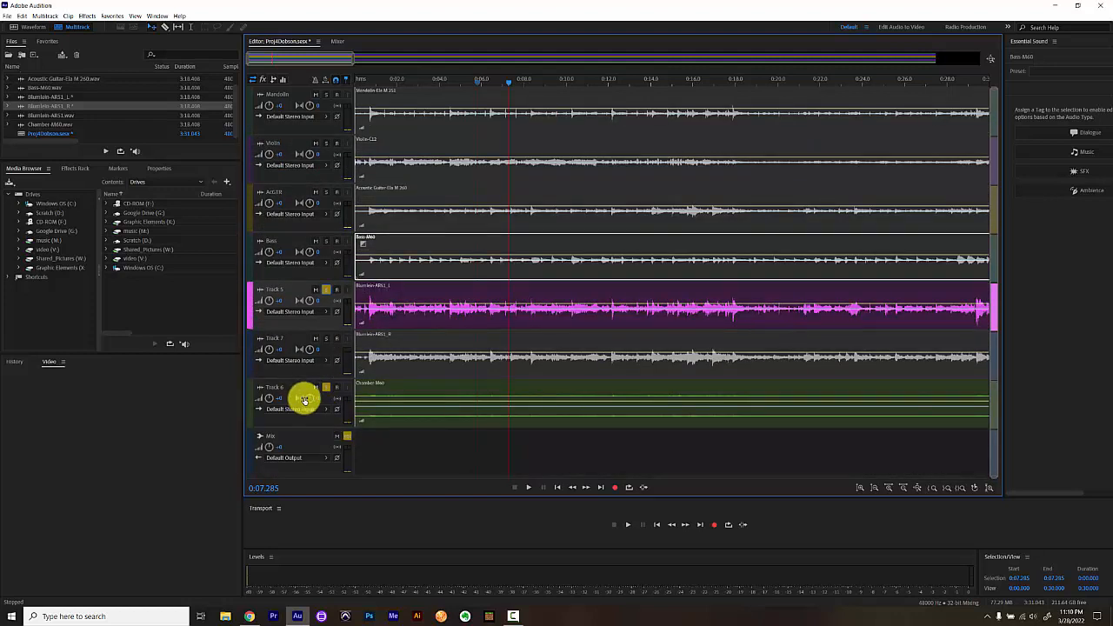
{"action": "left_click", "coordinate": [325, 387]}
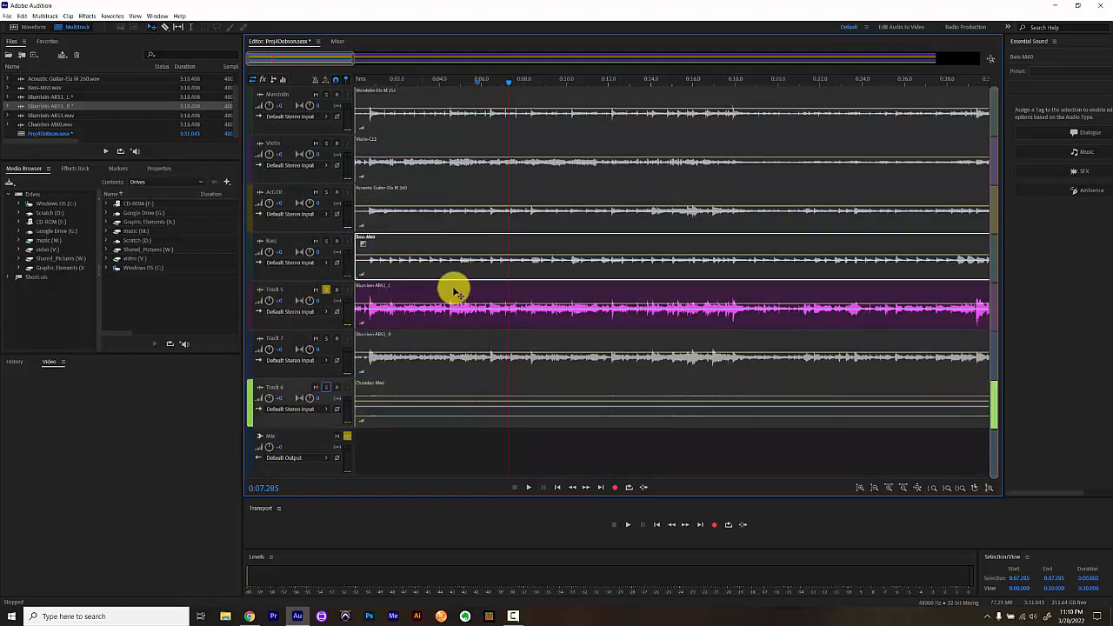
{"action": "left_click_drag", "start_coordinate": [507, 83], "coordinate": [348, 107]}
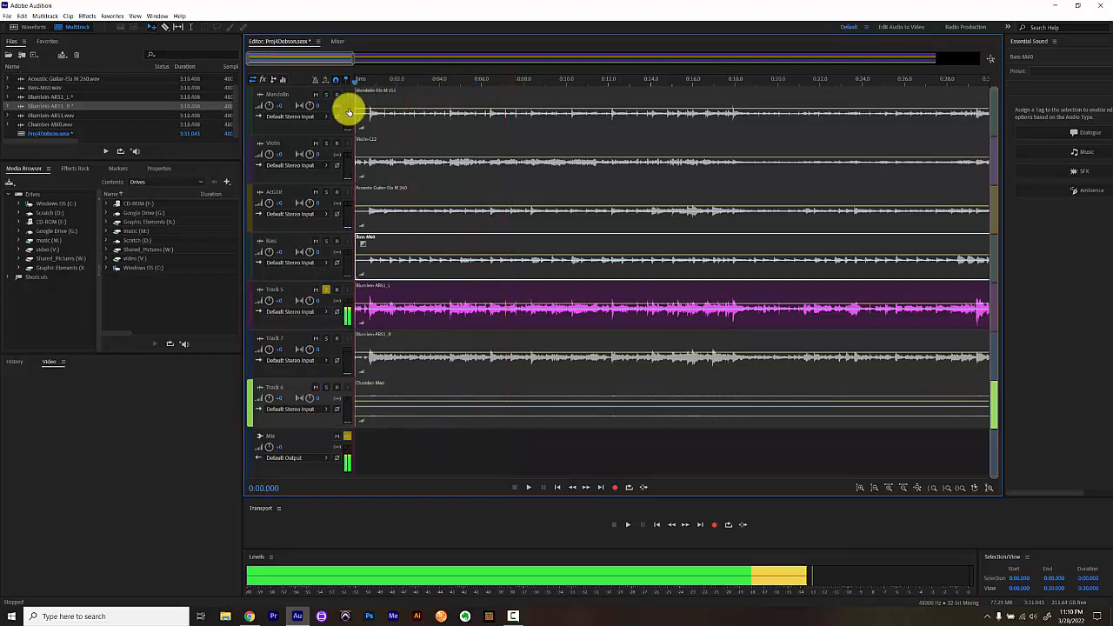
{"action": "key", "text": "space"}
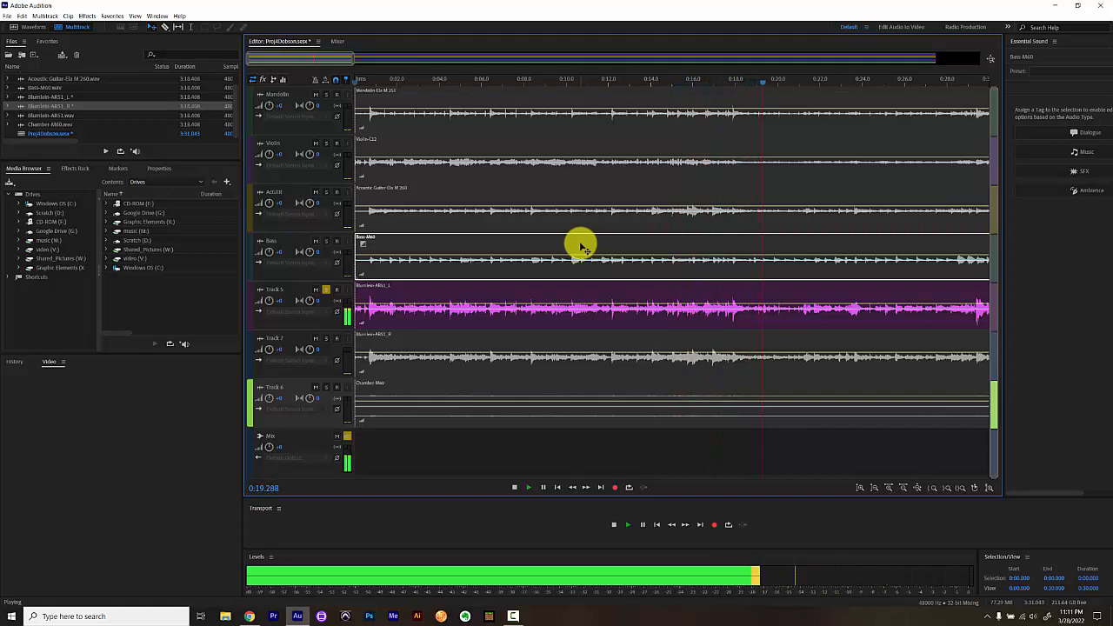
{"action": "key", "text": "space"}
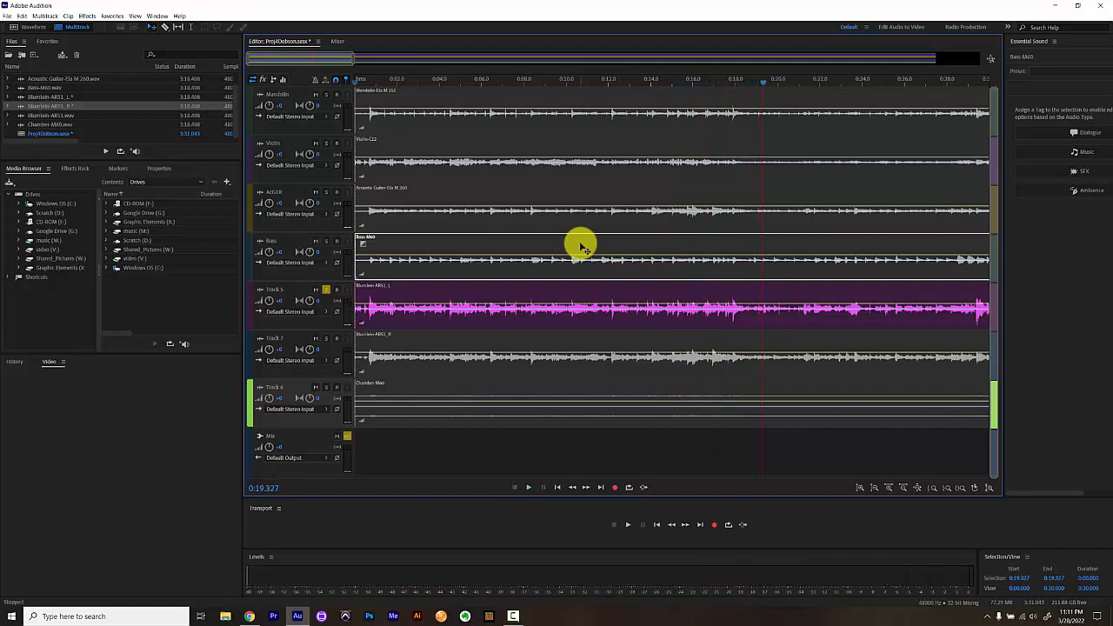
Rename Track 5, which holds the Blumlein-AR51_L clip, as Violin2+.
{"action": "left_click", "coordinate": [291, 289]}
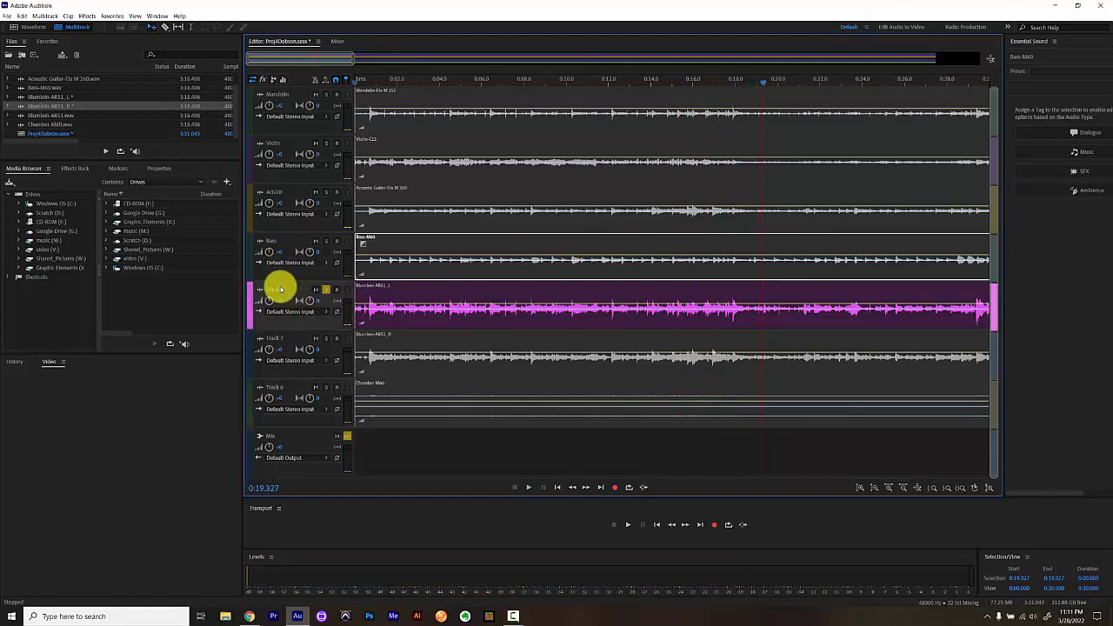
{"action": "double_click", "coordinate": [277, 290]}
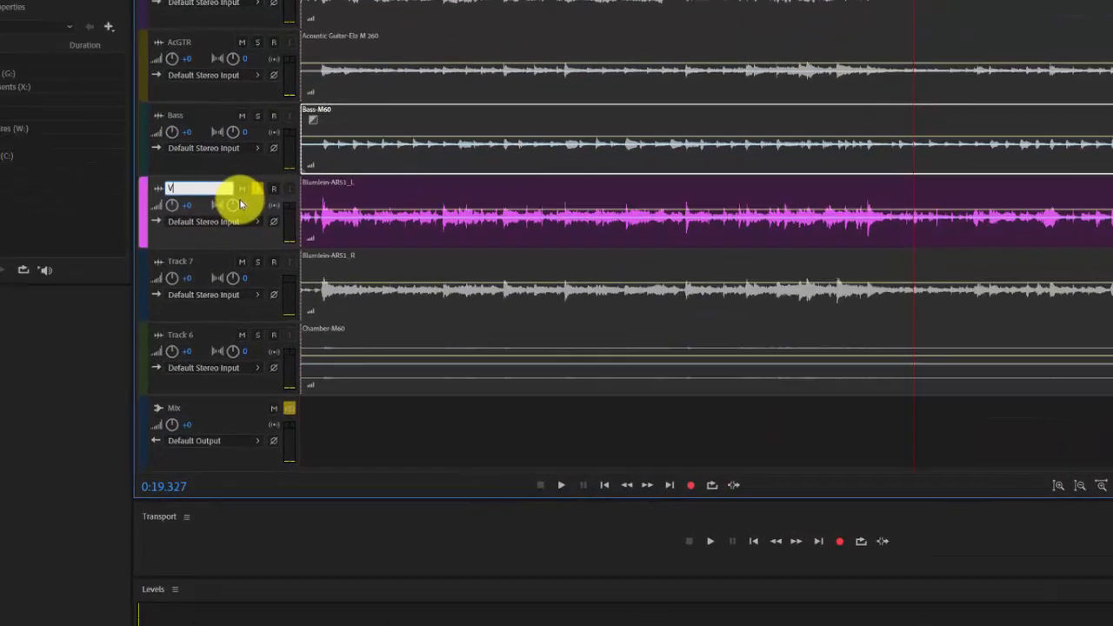
{"action": "type", "text": "Vio"}
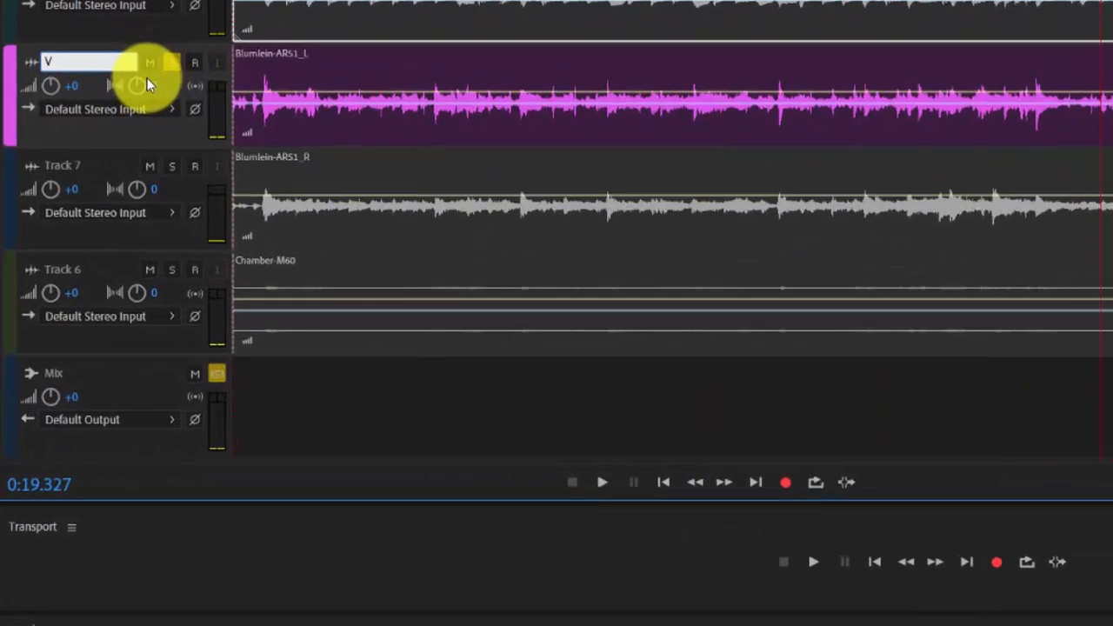
{"action": "type", "text": "lin2"}
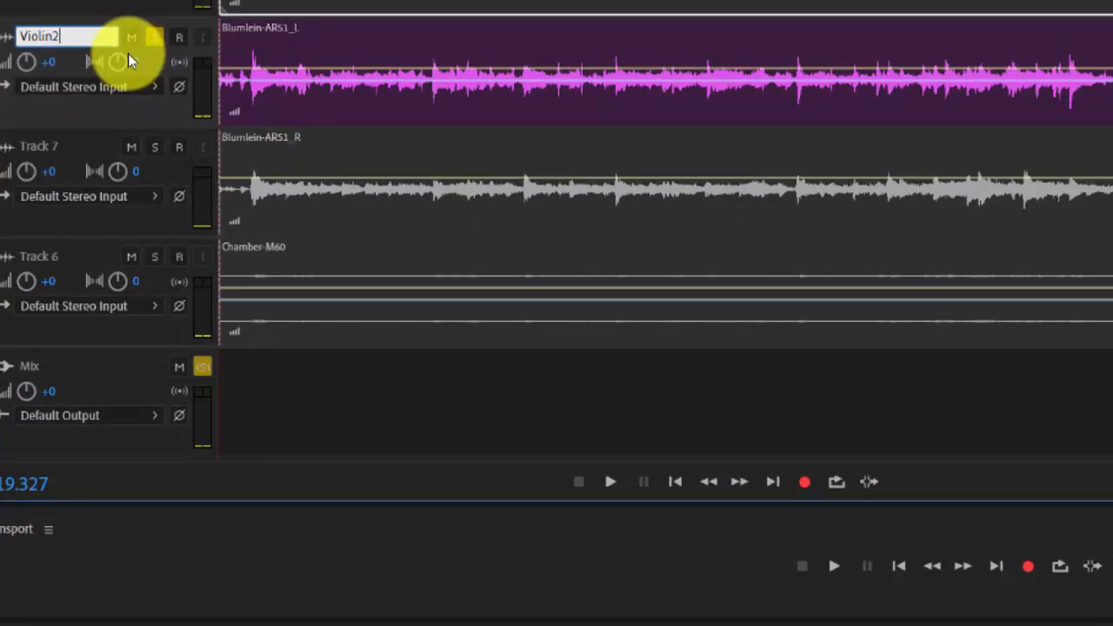
{"action": "type", "text": "+"}
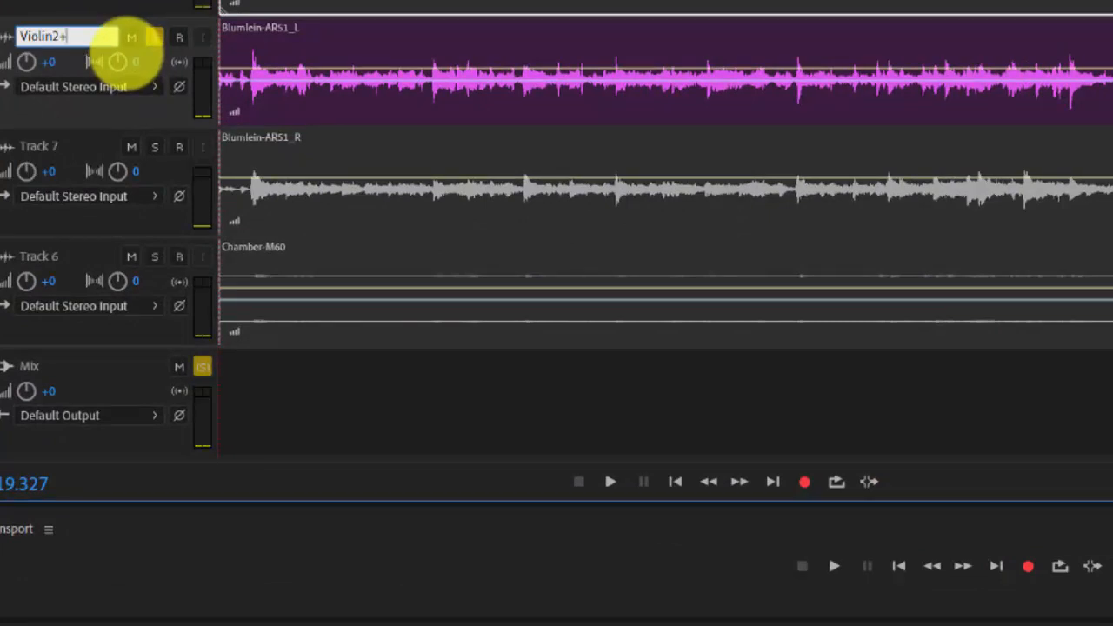
{"action": "key", "text": "Return"}
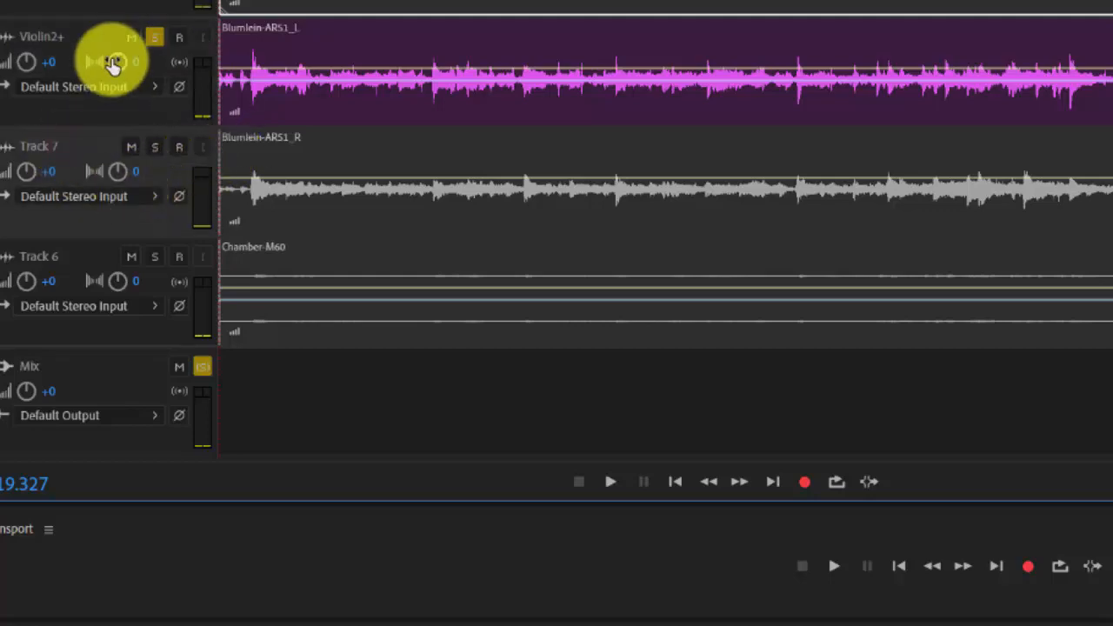
Solo Track 7 with the Blumlein-AR51_R clip instead of Violin2+ and listen to it from about 0:00.7.
{"action": "left_click", "coordinate": [156, 35]}
{"action": "left_click", "coordinate": [167, 201]}
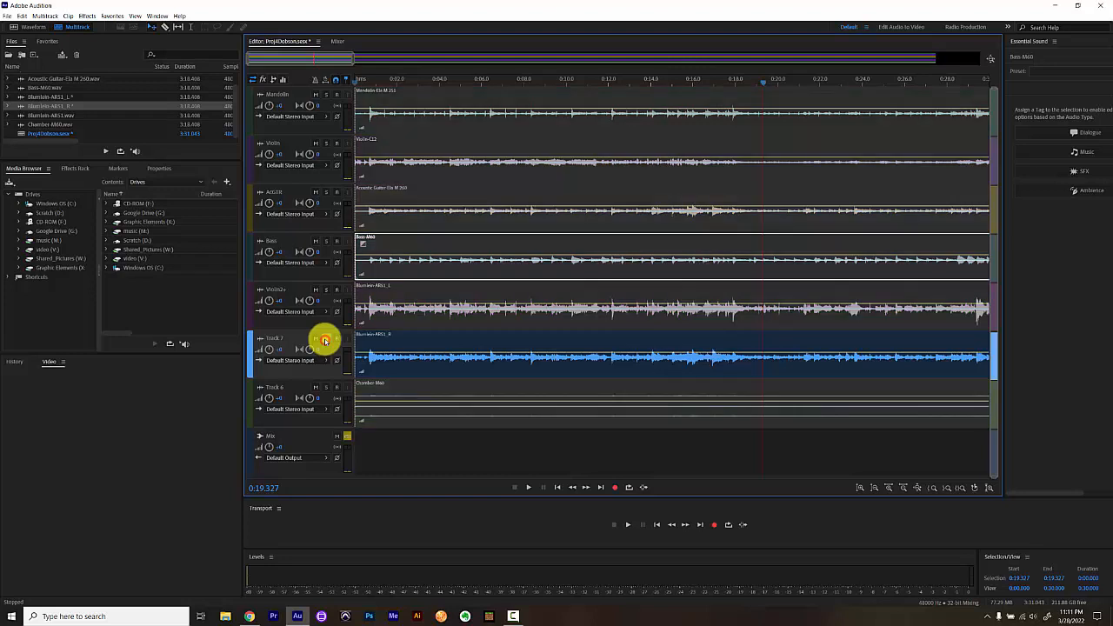
{"action": "left_click", "coordinate": [325, 338]}
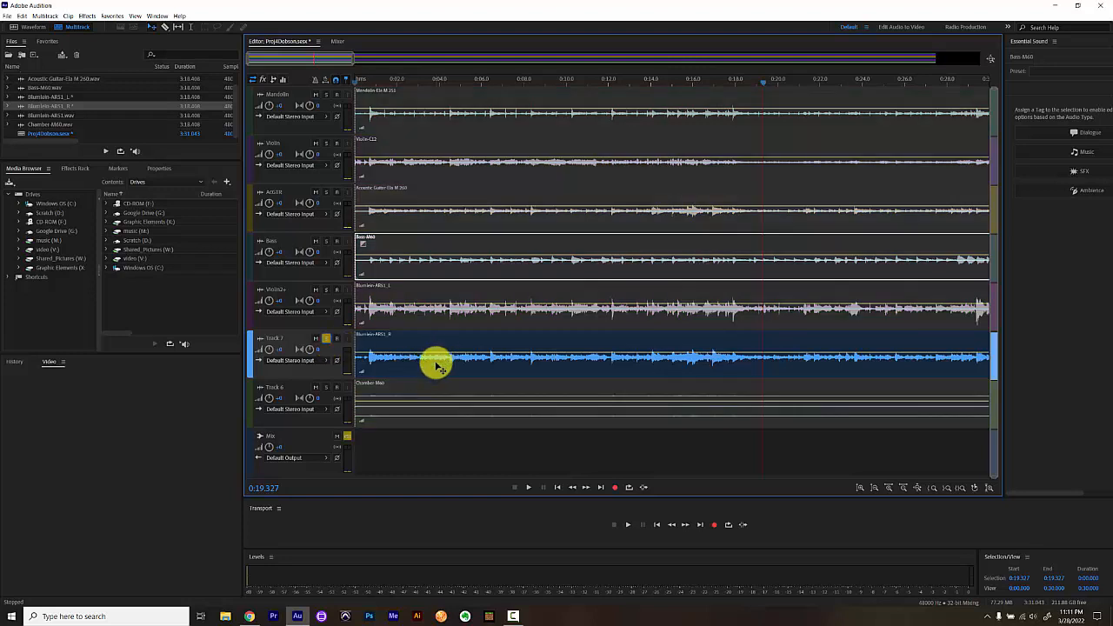
{"action": "left_click", "coordinate": [367, 360]}
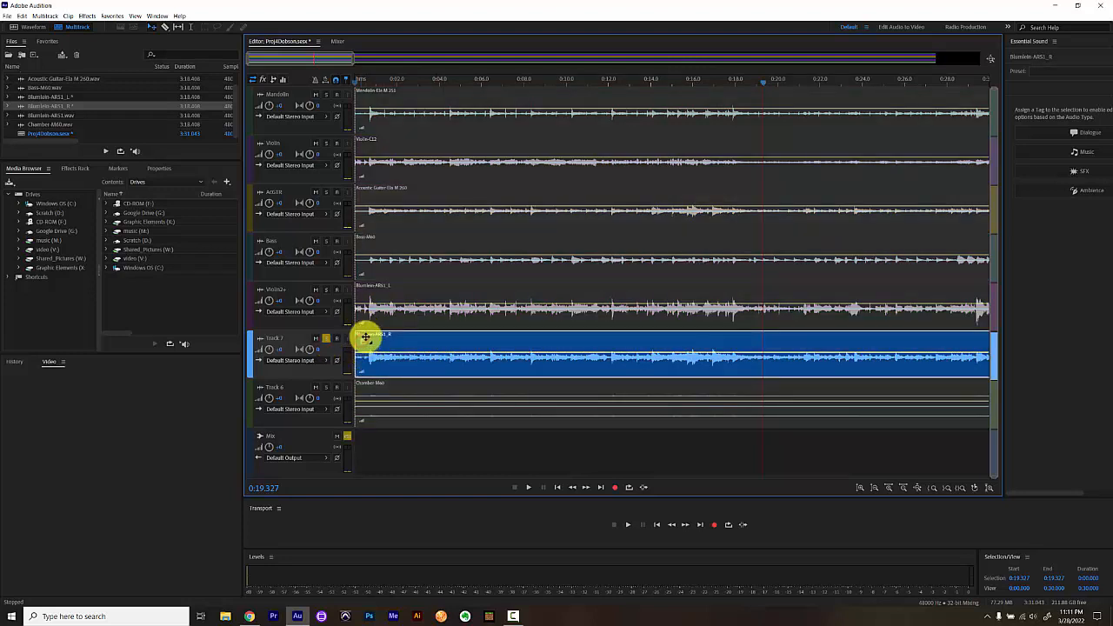
{"action": "left_click", "coordinate": [369, 82]}
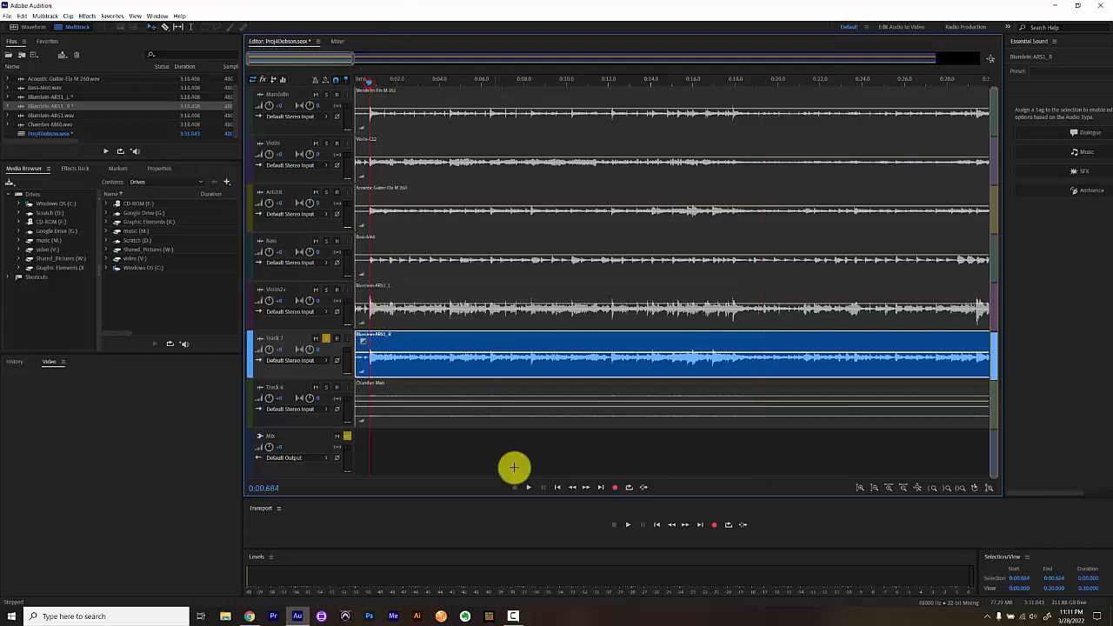
{"action": "key", "text": "space"}
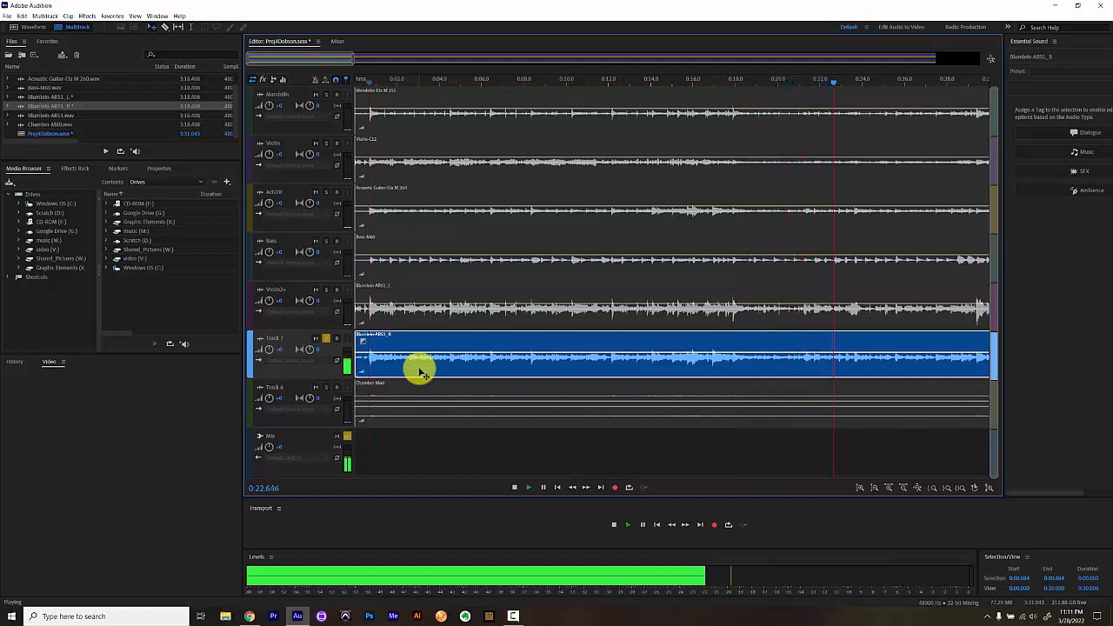
{"action": "key", "text": "space"}
Rename Track 7, which holds the Blumlein-AR51_R clip, as Vox+ and turn off its solo.
{"action": "left_click", "coordinate": [283, 339]}
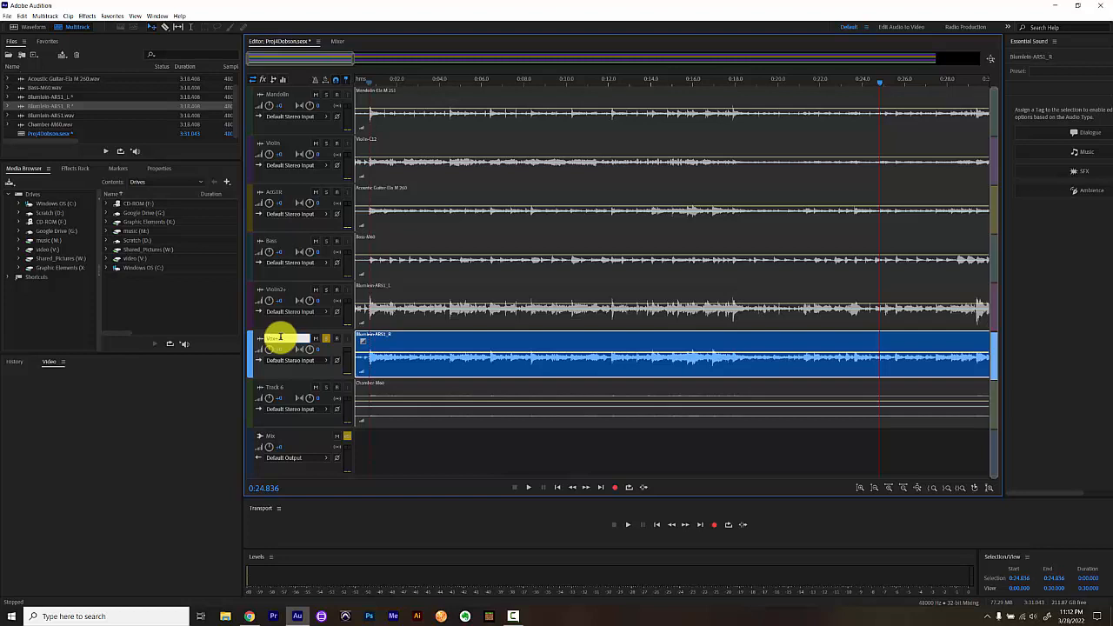
{"action": "left_click", "coordinate": [326, 341]}
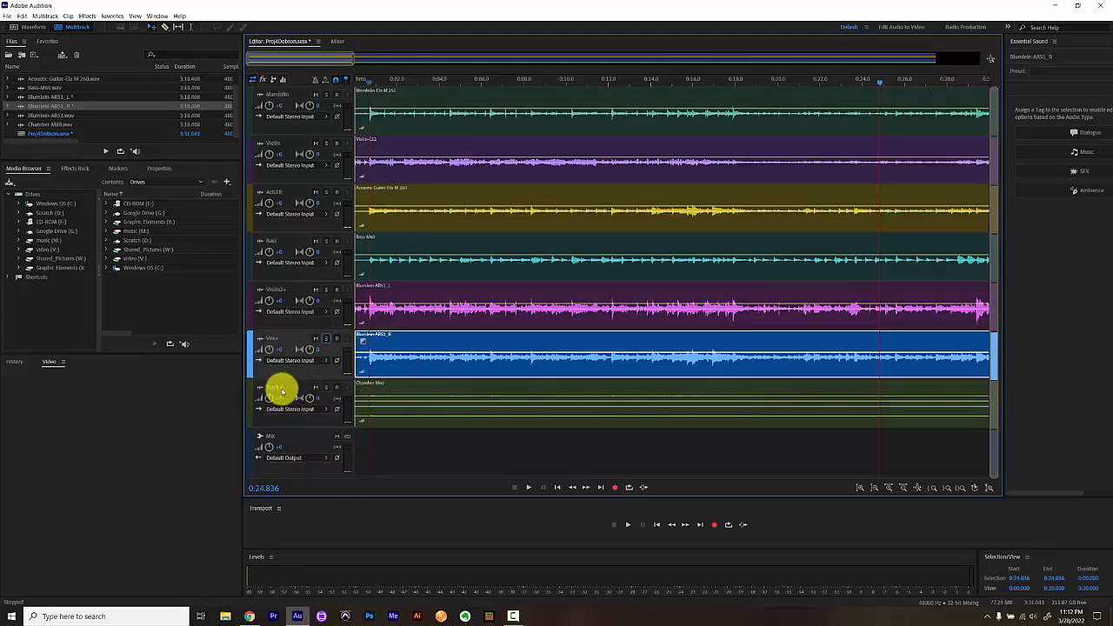
Rename Track 6, which holds the Chamber-M60 clip, as Chamber.
{"action": "left_click", "coordinate": [284, 390]}
{"action": "left_click", "coordinate": [284, 389]}
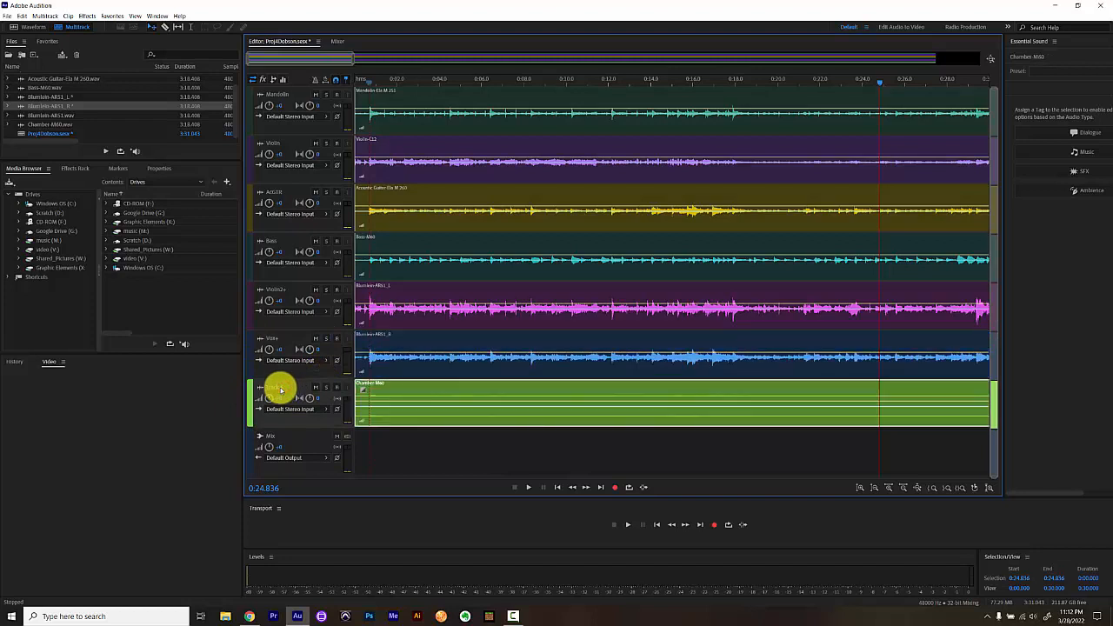
{"action": "left_click", "coordinate": [280, 388]}
{"action": "left_click_drag", "start_coordinate": [285, 386], "coordinate": [249, 396]}
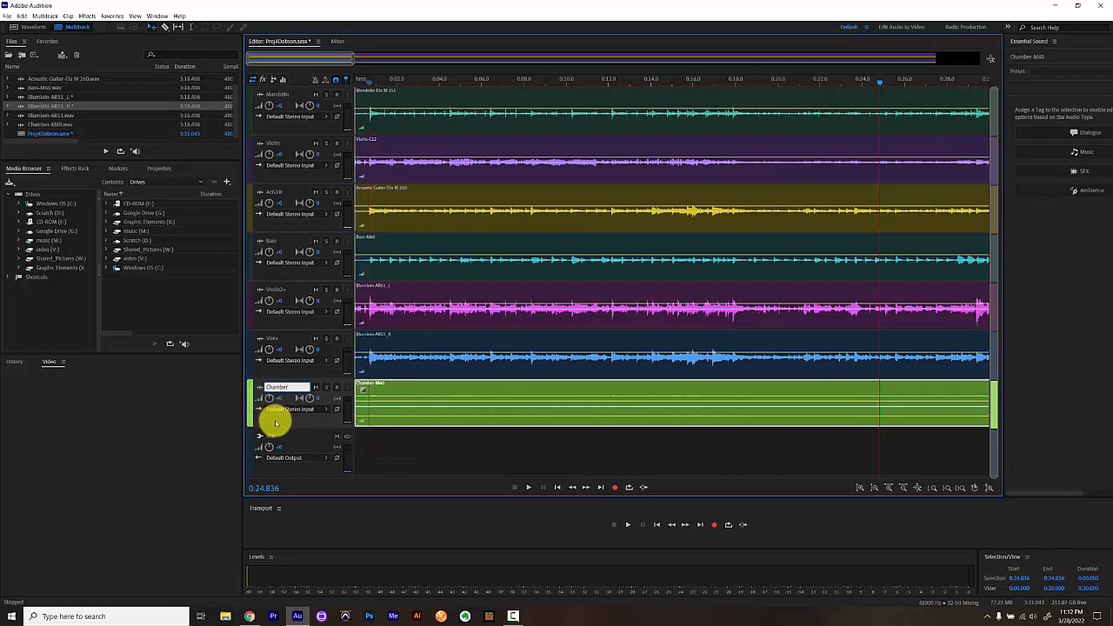
{"action": "key", "text": "Return"}
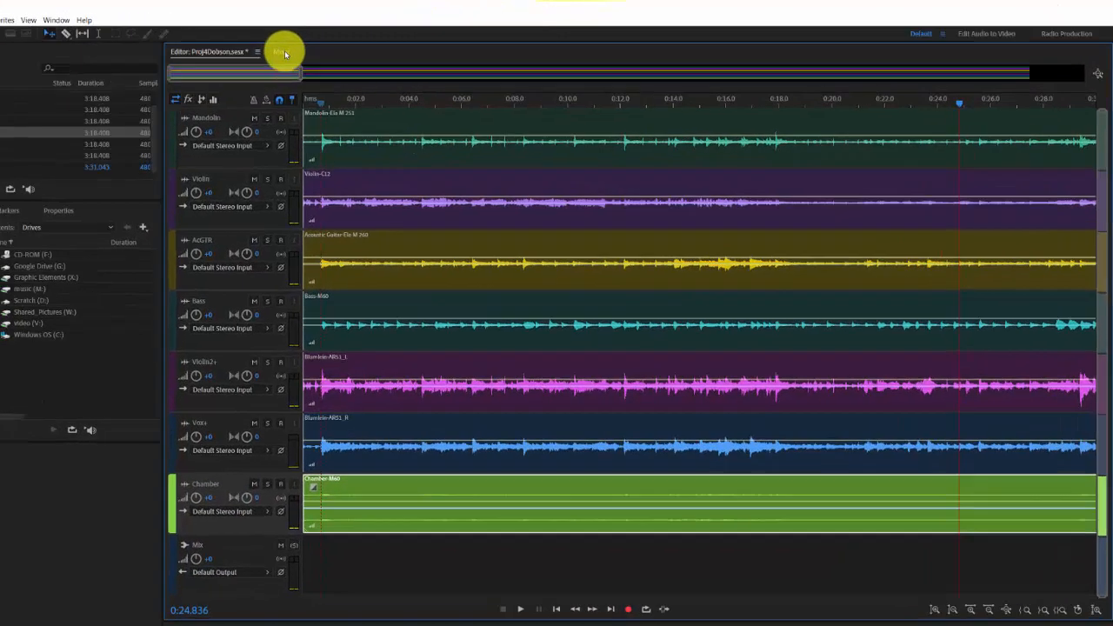
Reorder the mixer channels so Vox+ comes first, before Mandolin, and Violin2+ sits directly after Violin.
{"action": "left_click", "coordinate": [282, 52]}
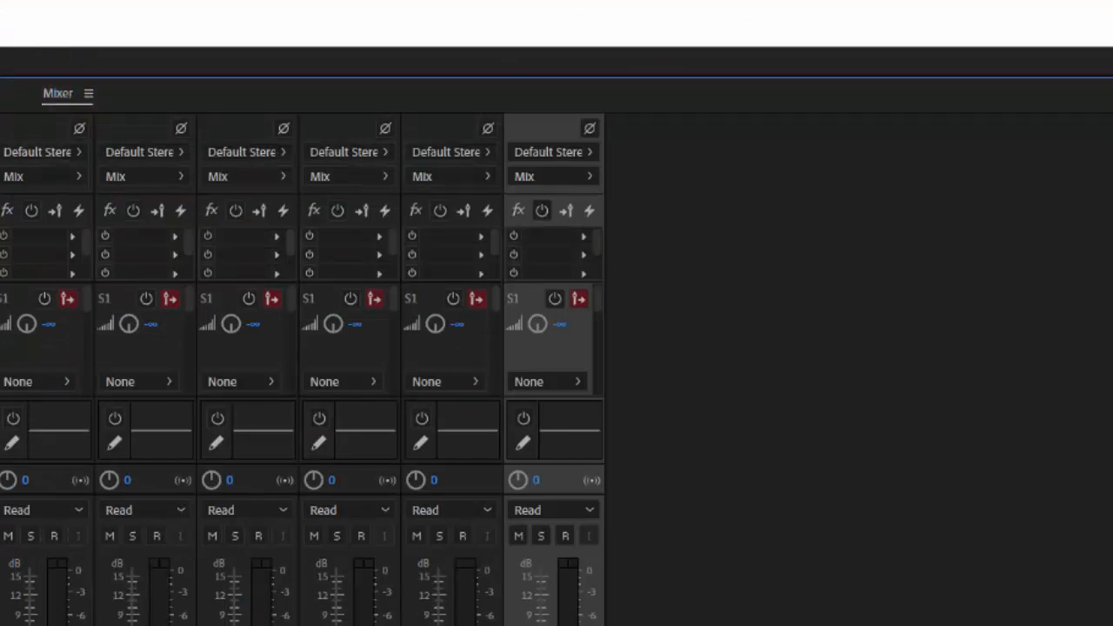
{"action": "left_click", "coordinate": [634, 344]}
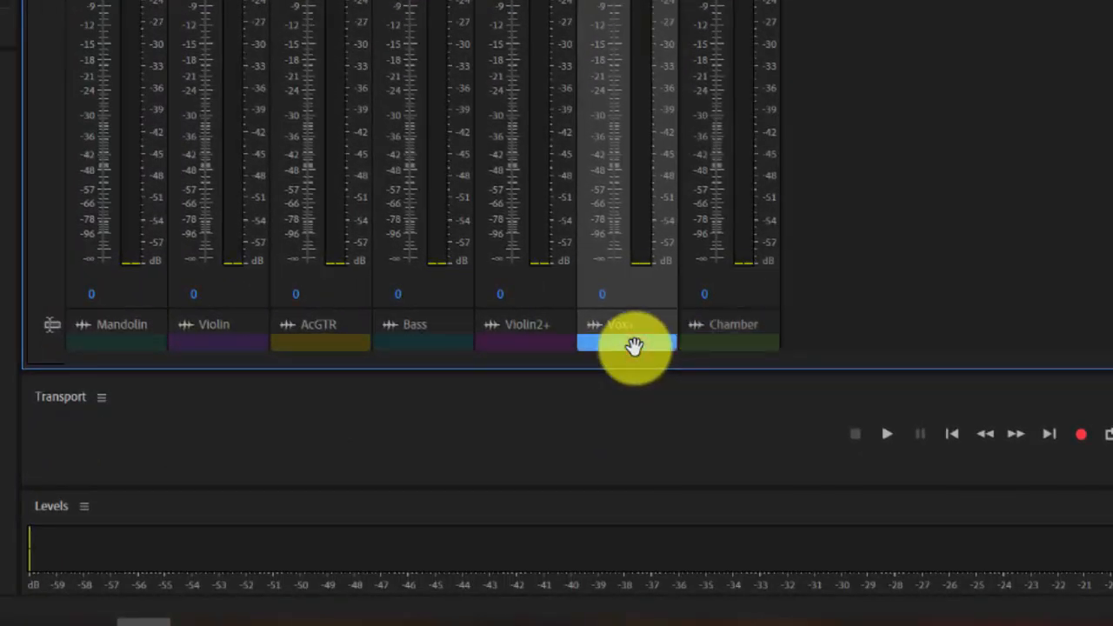
{"action": "left_click_drag", "start_coordinate": [611, 347], "coordinate": [67, 350]}
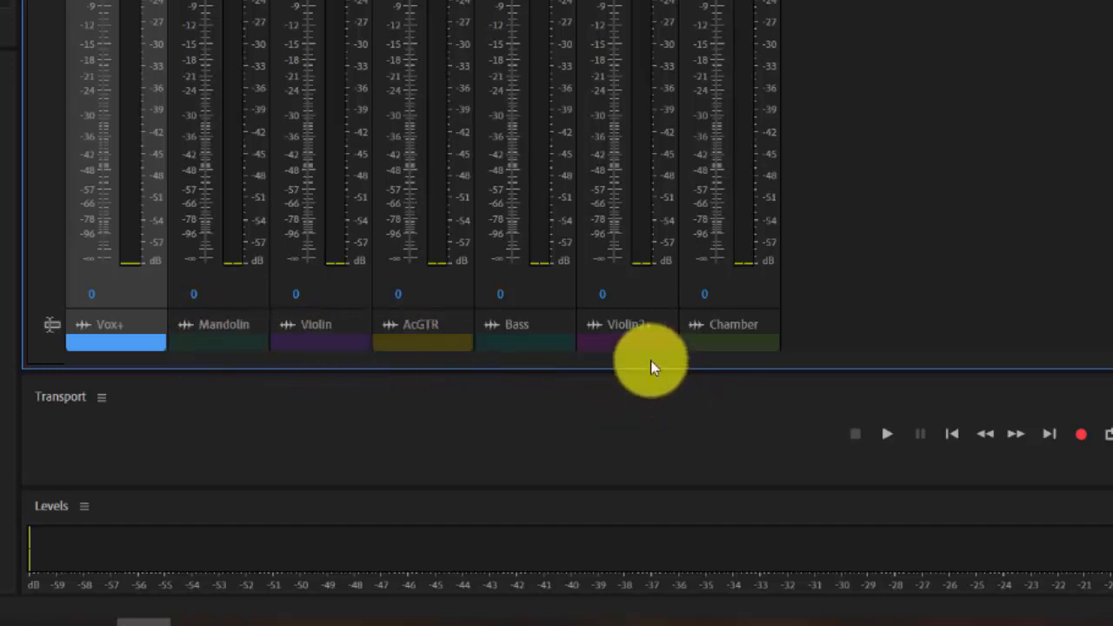
{"action": "left_click_drag", "start_coordinate": [628, 335], "coordinate": [382, 335]}
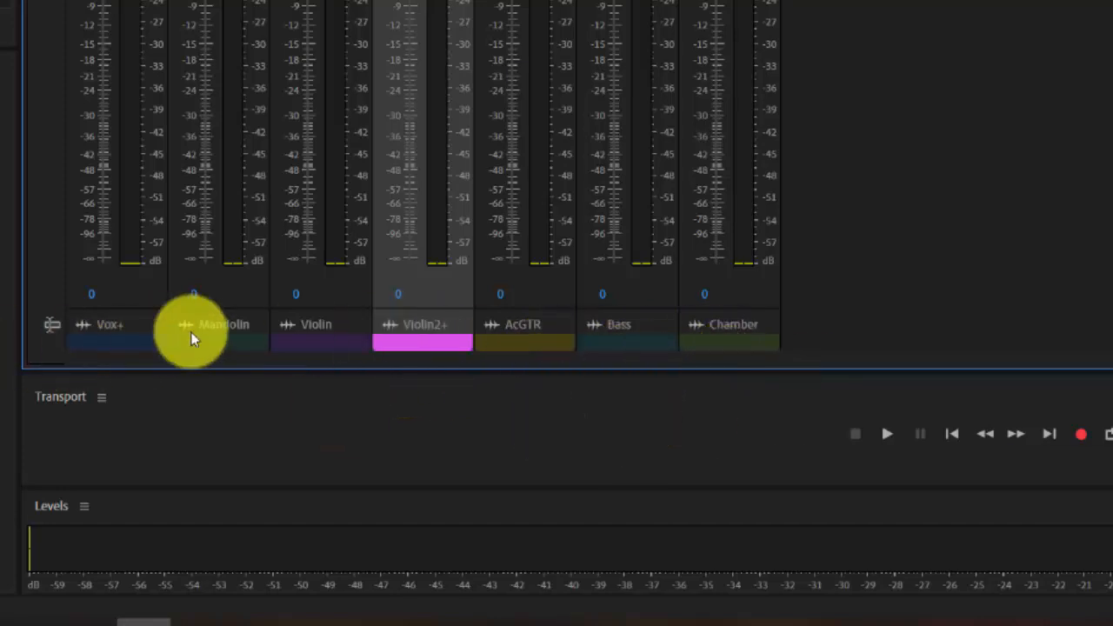
Insert a Tube-modeled Compressor in the Bass channel's first effect slot with the Blissful Bass preset.
{"action": "left_click", "coordinate": [619, 340]}
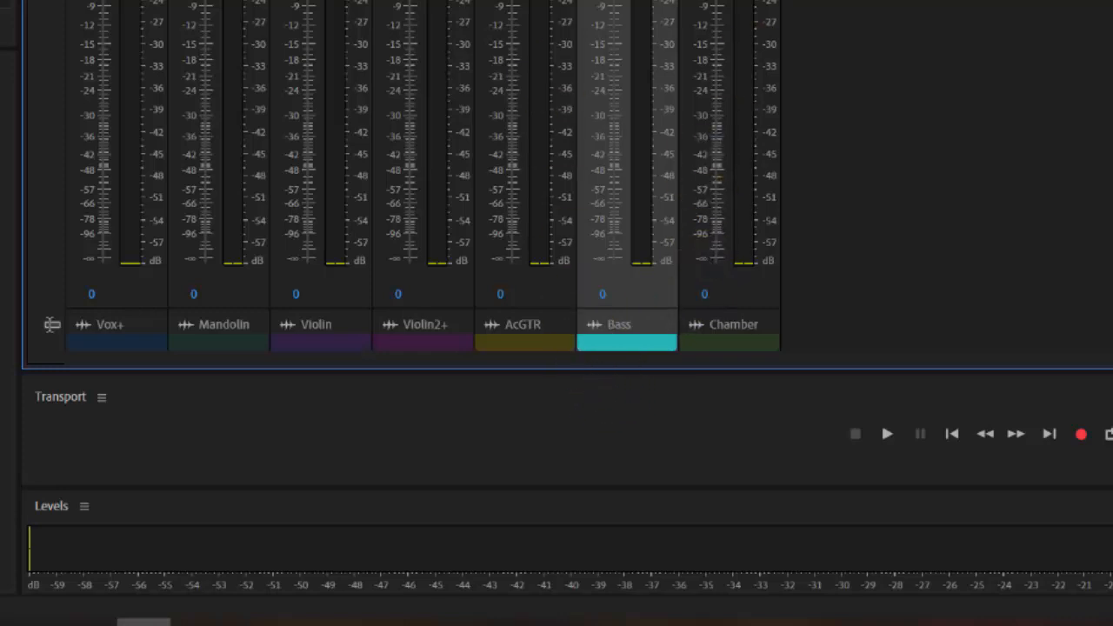
{"action": "left_click", "coordinate": [526, 106]}
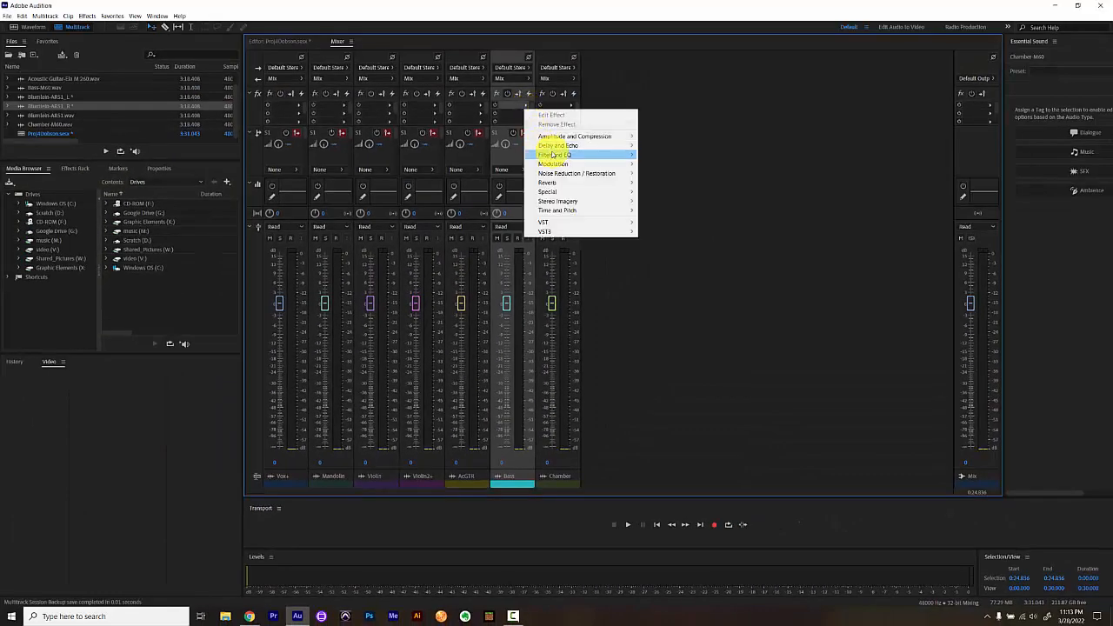
{"action": "mouse_move", "coordinate": [553, 136]}
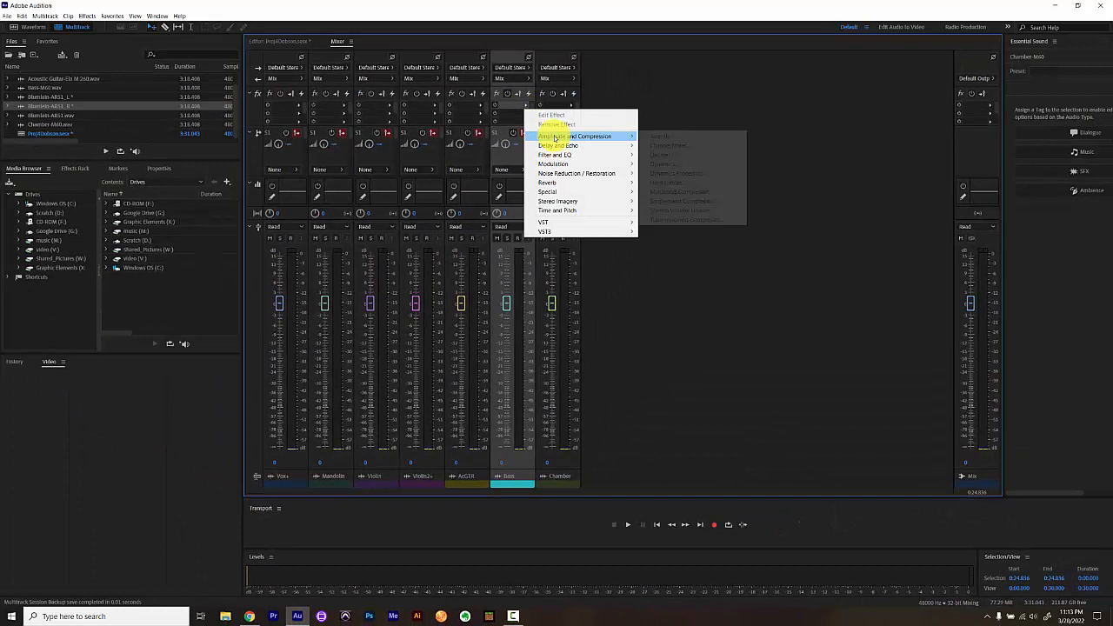
{"action": "left_click", "coordinate": [695, 220]}
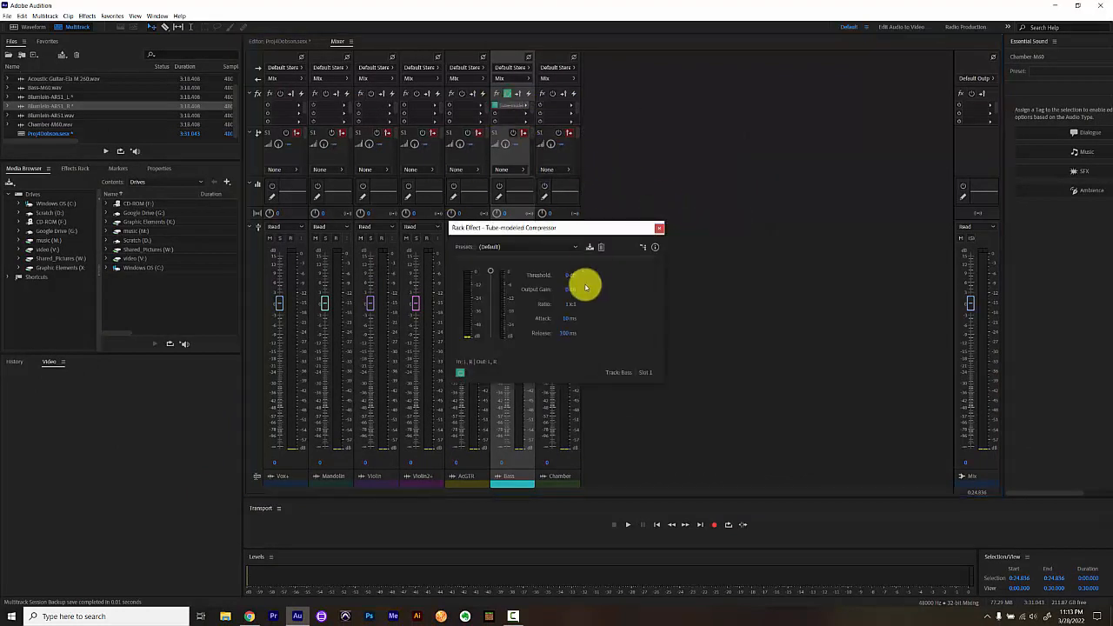
{"action": "left_click", "coordinate": [539, 248]}
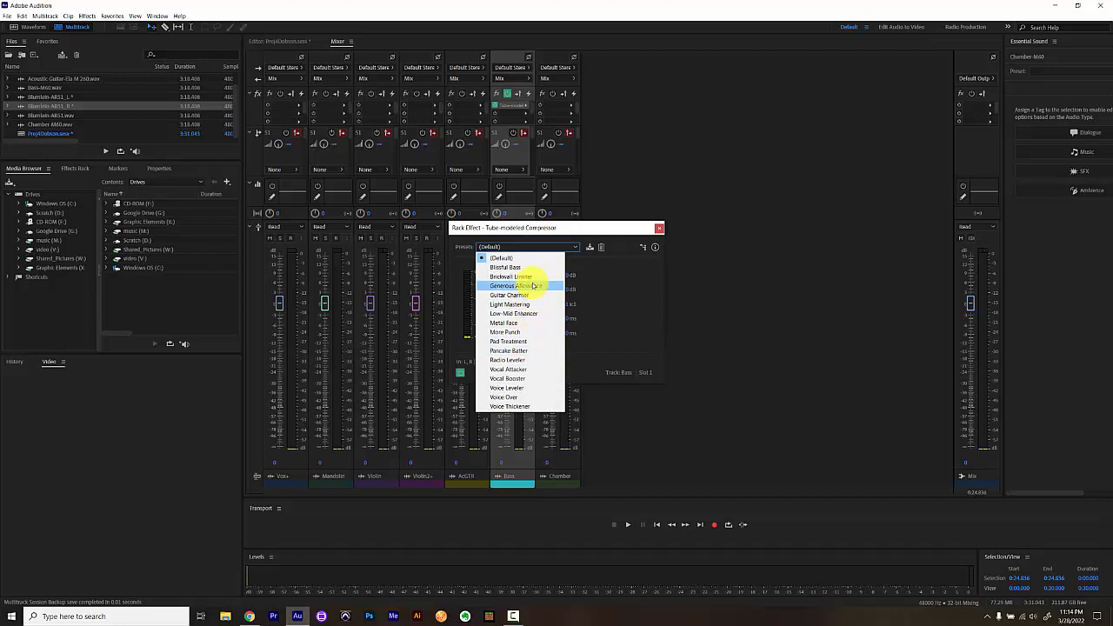
{"action": "left_click", "coordinate": [535, 271]}
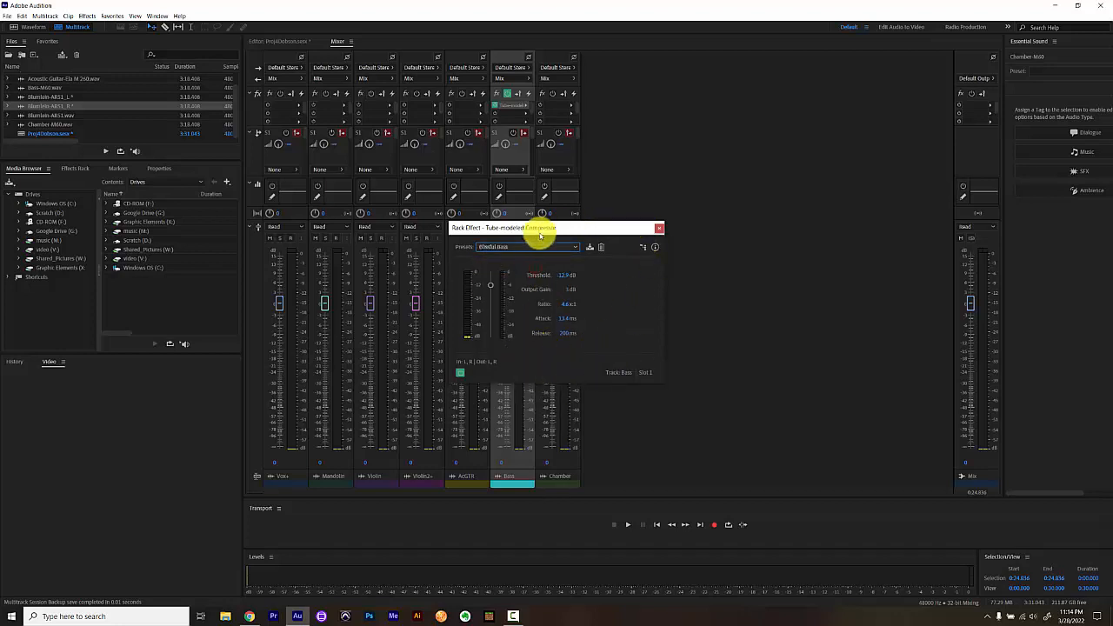
{"action": "left_click", "coordinate": [659, 231]}
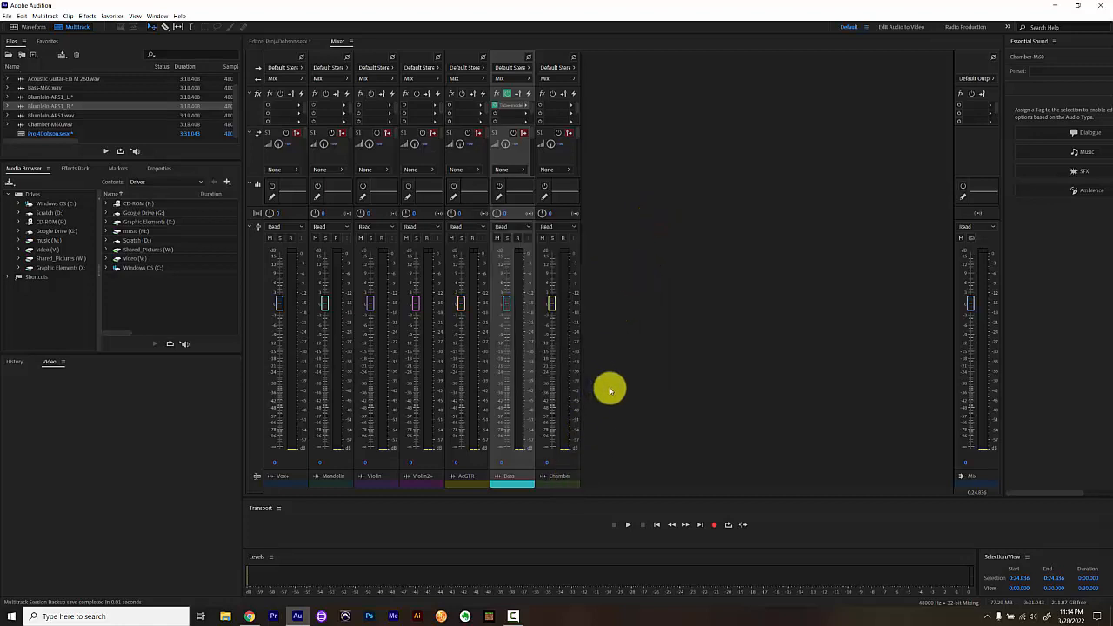
Play the Bass channel soloed and apply the Generic Low-Pass preset to its track EQ.
{"action": "left_click", "coordinate": [509, 238]}
{"action": "key", "text": "space"}
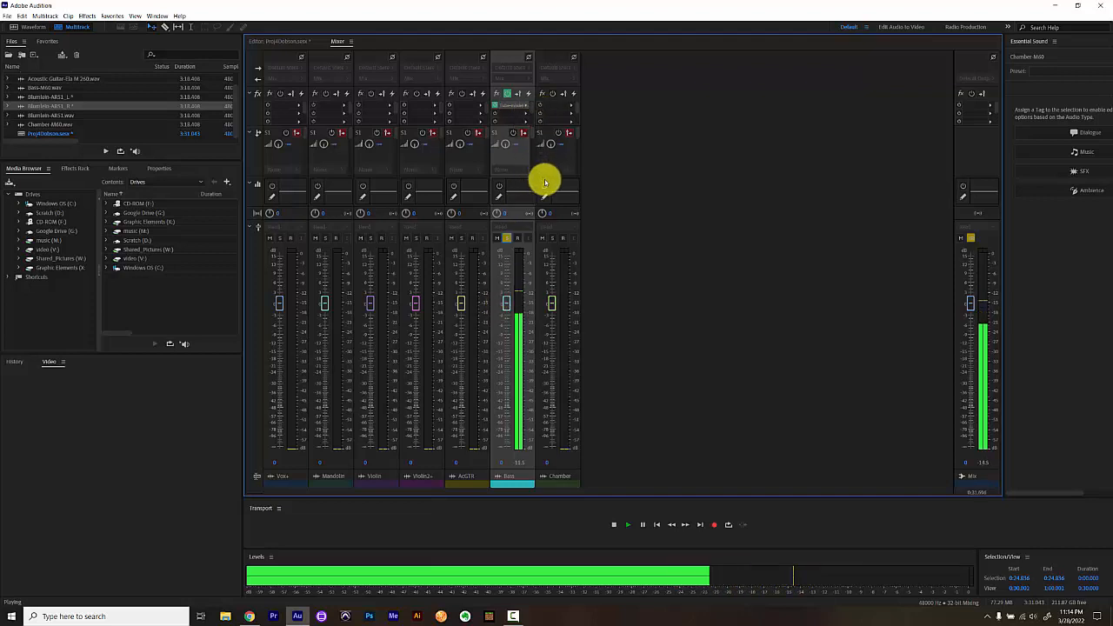
{"action": "left_click", "coordinate": [498, 198]}
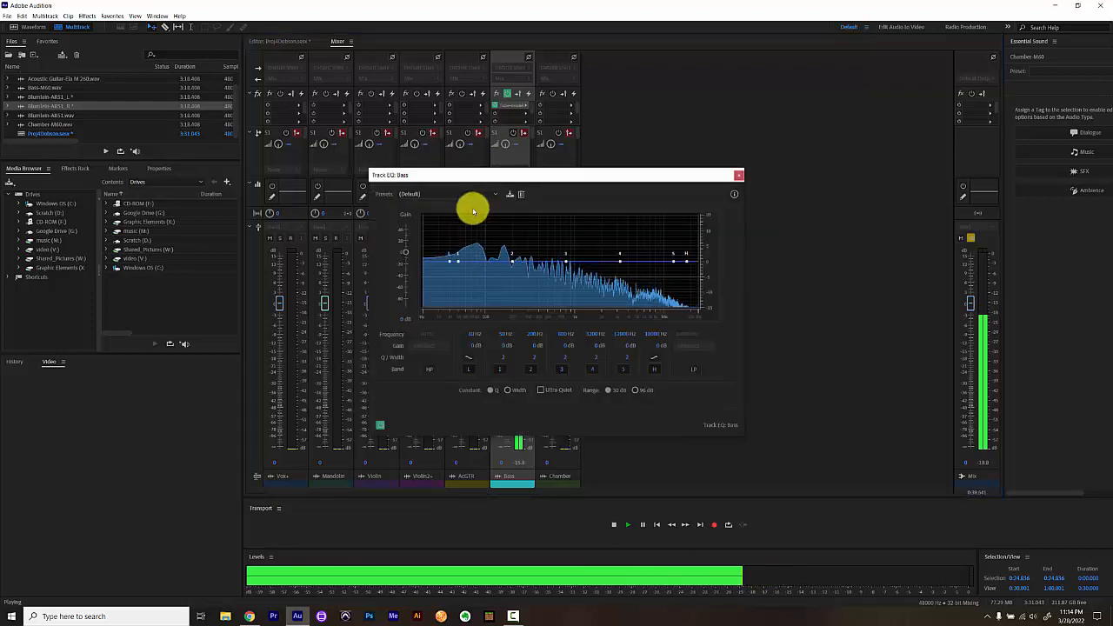
{"action": "left_click", "coordinate": [466, 193]}
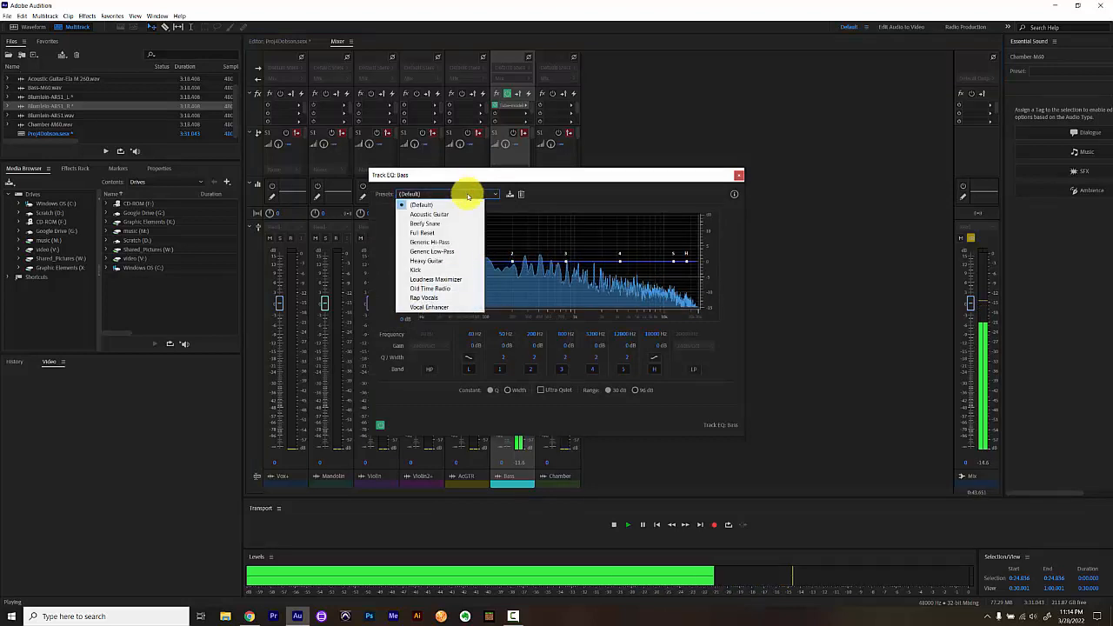
{"action": "left_click", "coordinate": [454, 252]}
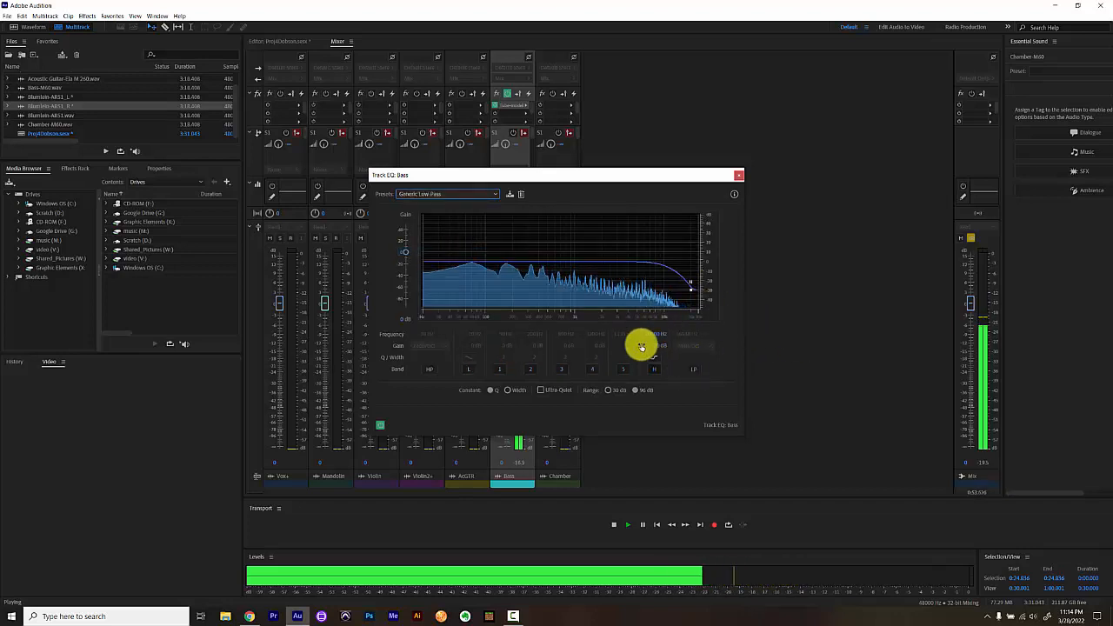
{"action": "left_click", "coordinate": [738, 178]}
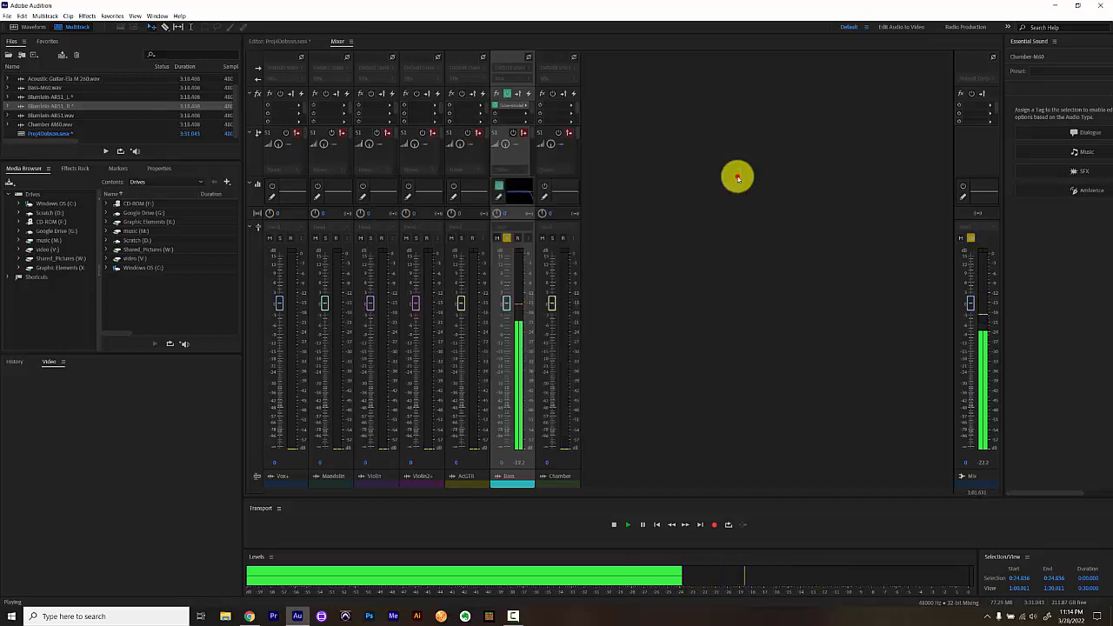
Take the Bass channel out of solo and solo the Vox+ channel.
{"action": "left_click", "coordinate": [507, 239]}
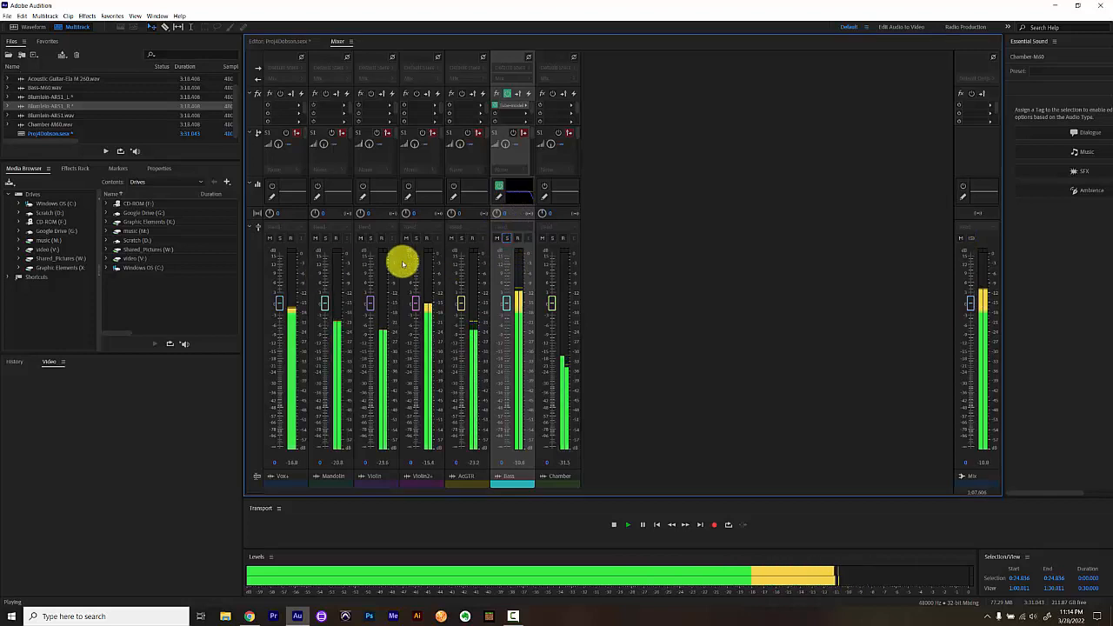
{"action": "left_click", "coordinate": [279, 240]}
{"action": "left_click", "coordinate": [279, 239]}
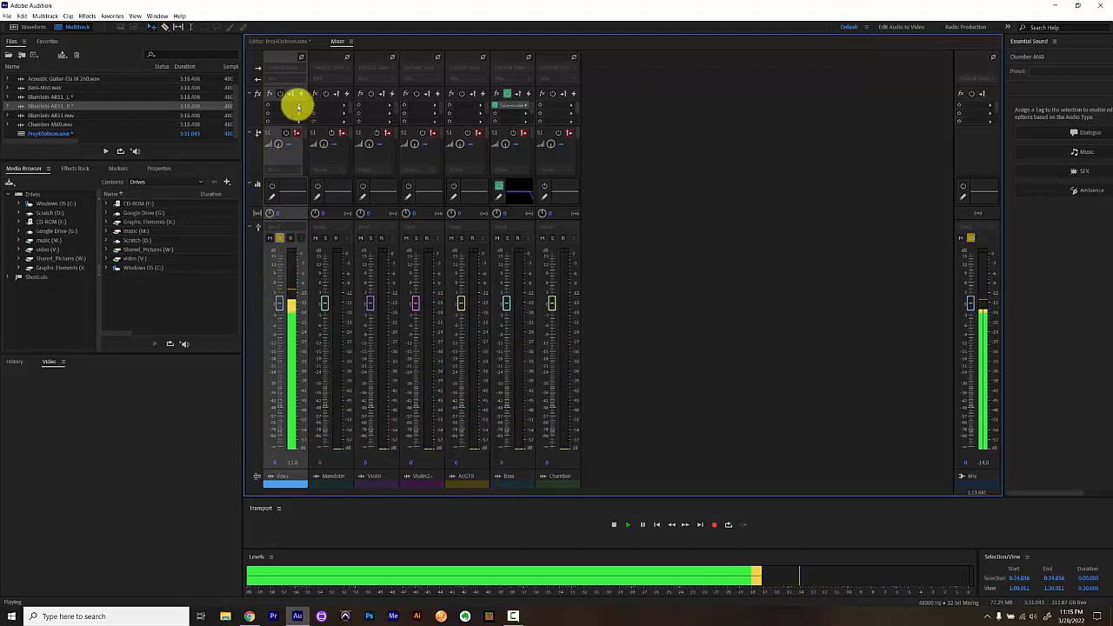
Insert a Single-band Compressor in the Vox+ channel's first effect slot with the Vocal Booster preset.
{"action": "left_click", "coordinate": [298, 107]}
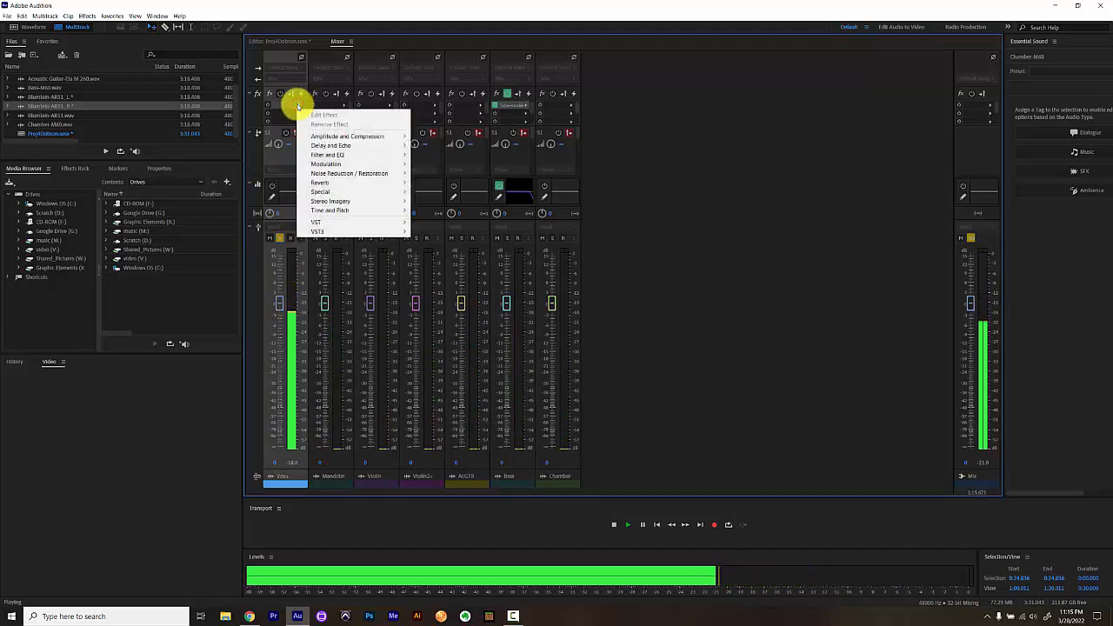
{"action": "mouse_move", "coordinate": [324, 138]}
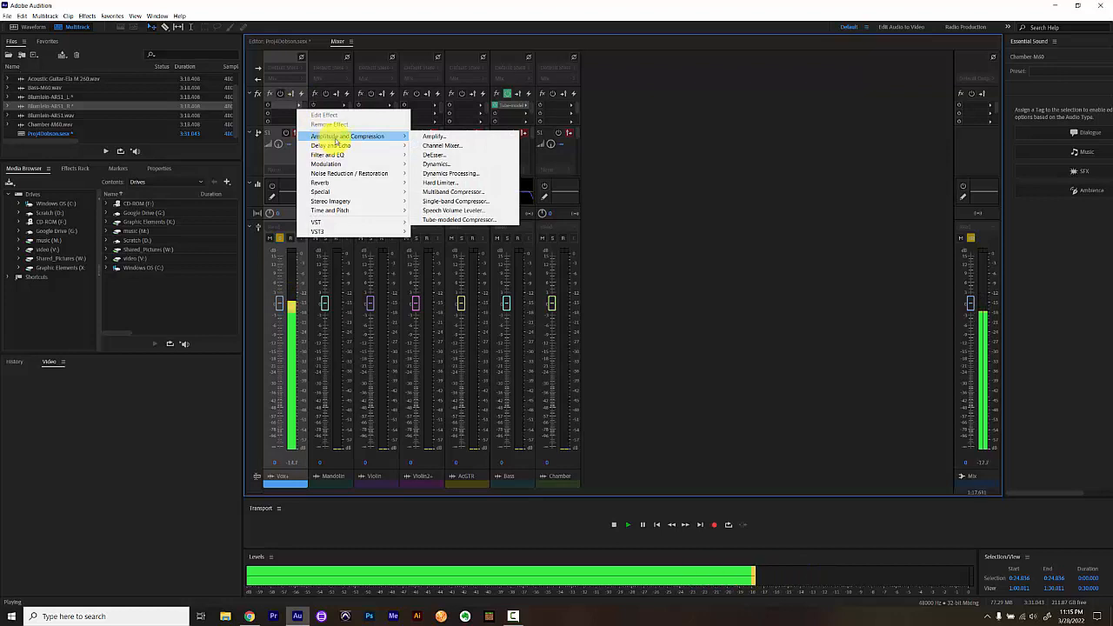
{"action": "left_click", "coordinate": [448, 202]}
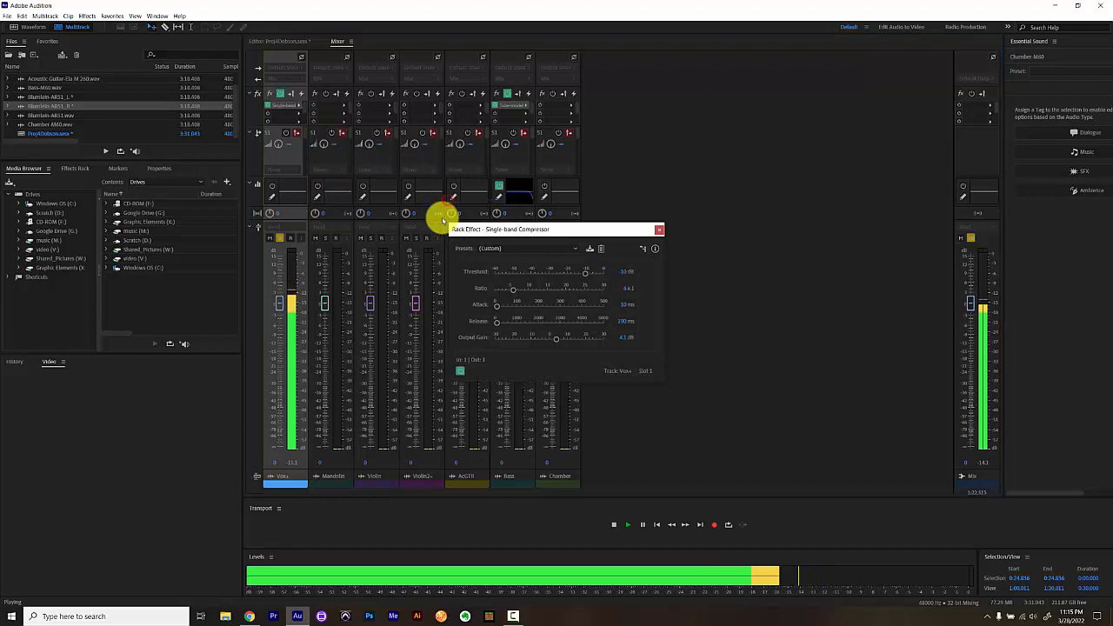
{"action": "left_click", "coordinate": [543, 251]}
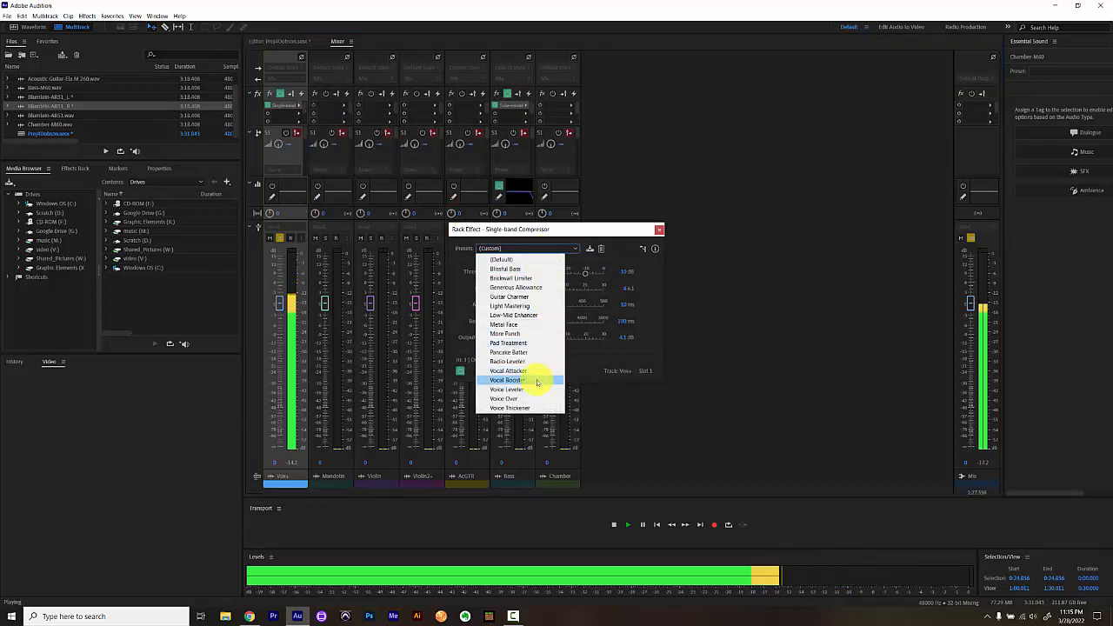
{"action": "left_click", "coordinate": [514, 380]}
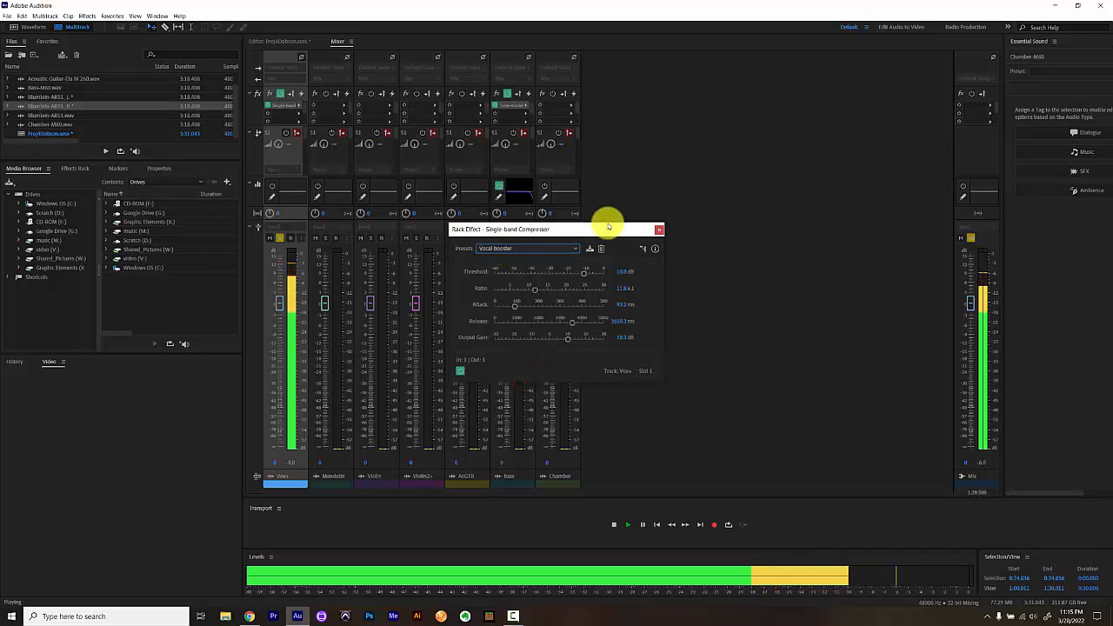
{"action": "left_click", "coordinate": [658, 231]}
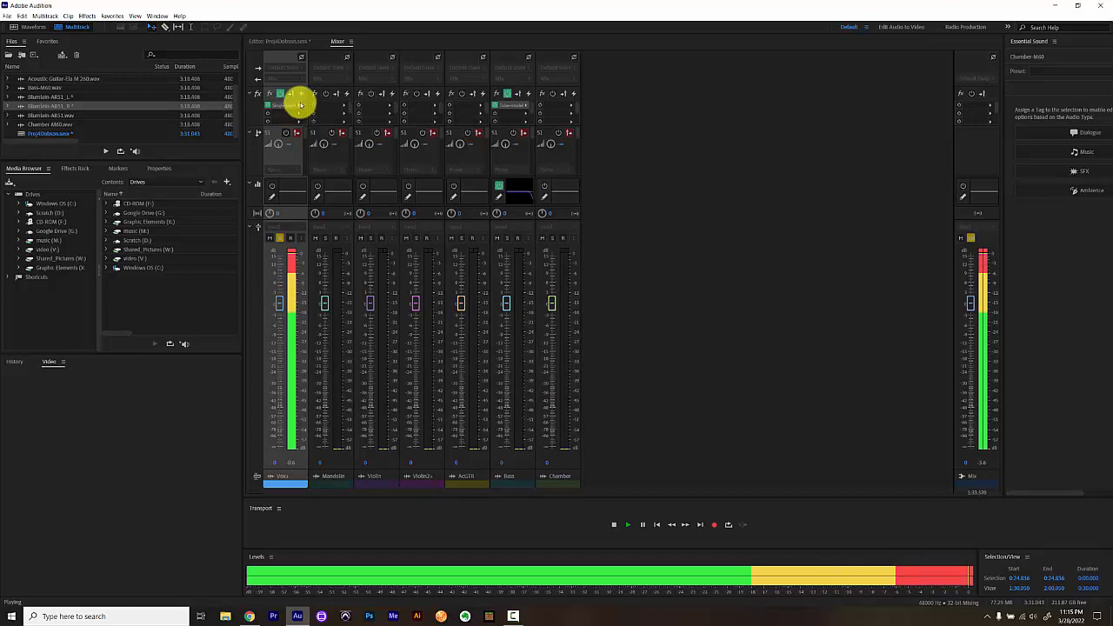
Lower the output gain of the Vox+ channel's Single-band Compressor to about 0 dB.
{"action": "left_click", "coordinate": [298, 106]}
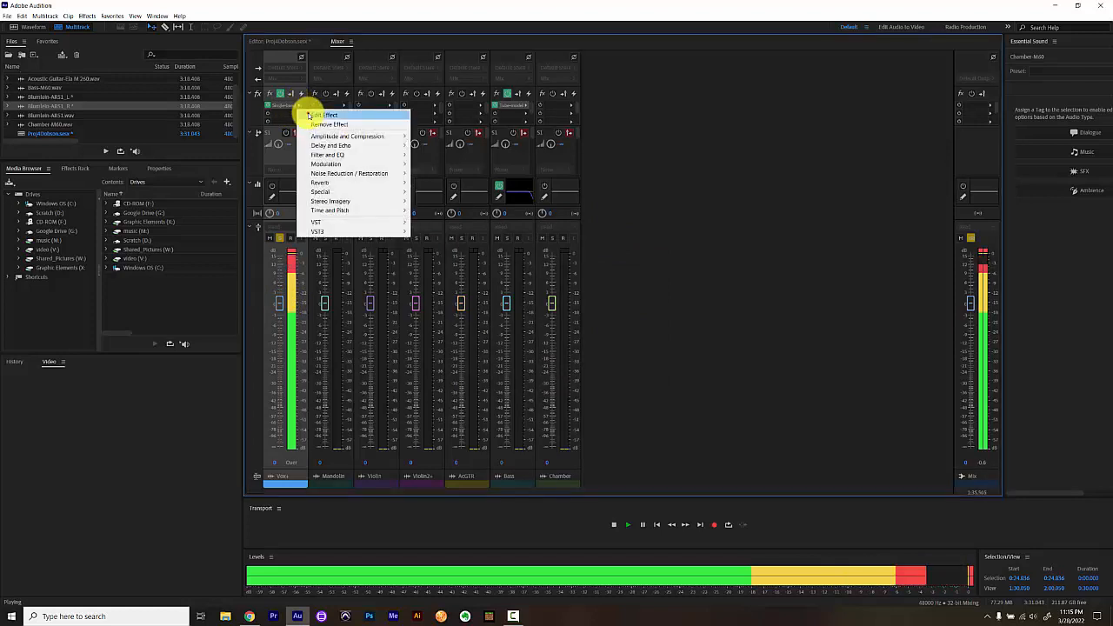
{"action": "left_click", "coordinate": [322, 115]}
{"action": "left_click_drag", "start_coordinate": [562, 341], "coordinate": [568, 339]}
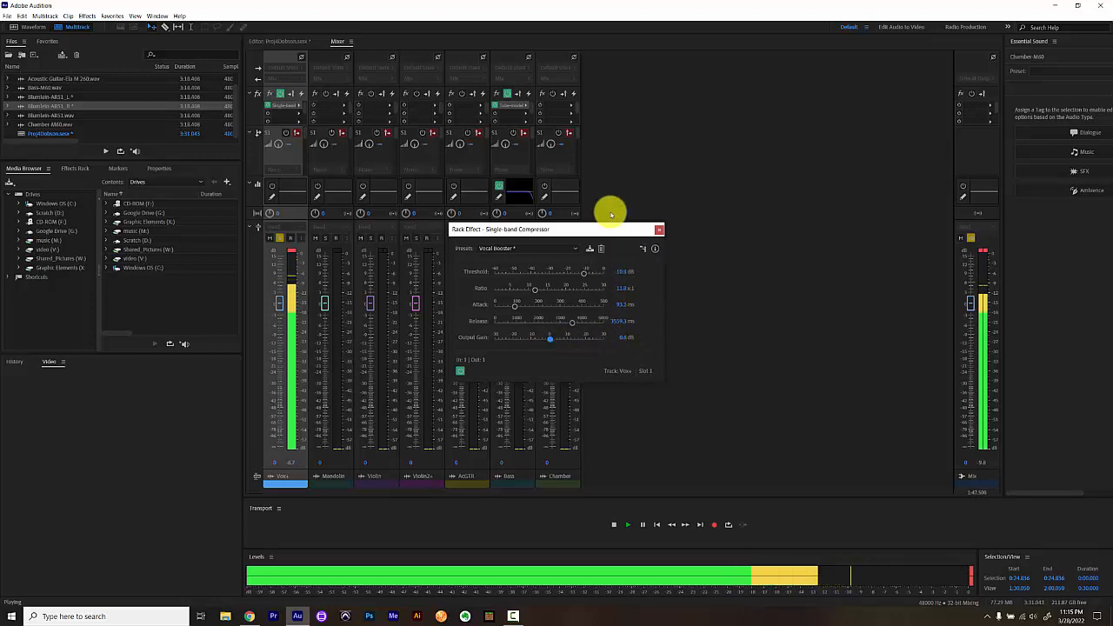
{"action": "left_click", "coordinate": [660, 230]}
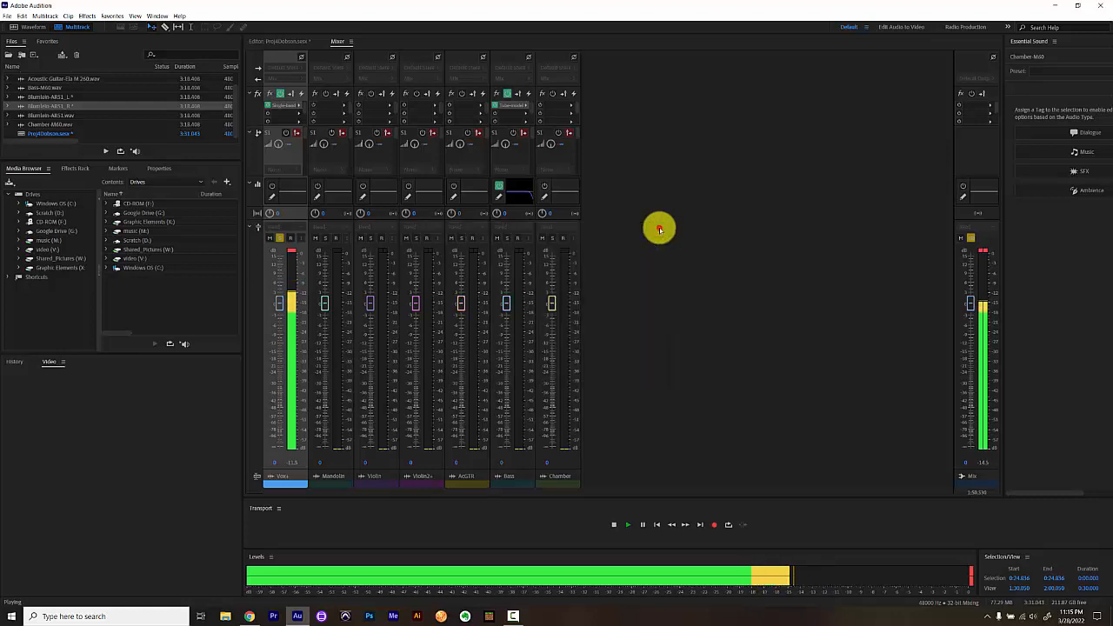
Turn on the Vox+ channel's track EQ and apply the Vocal Enhancer preset.
{"action": "left_click", "coordinate": [272, 186]}
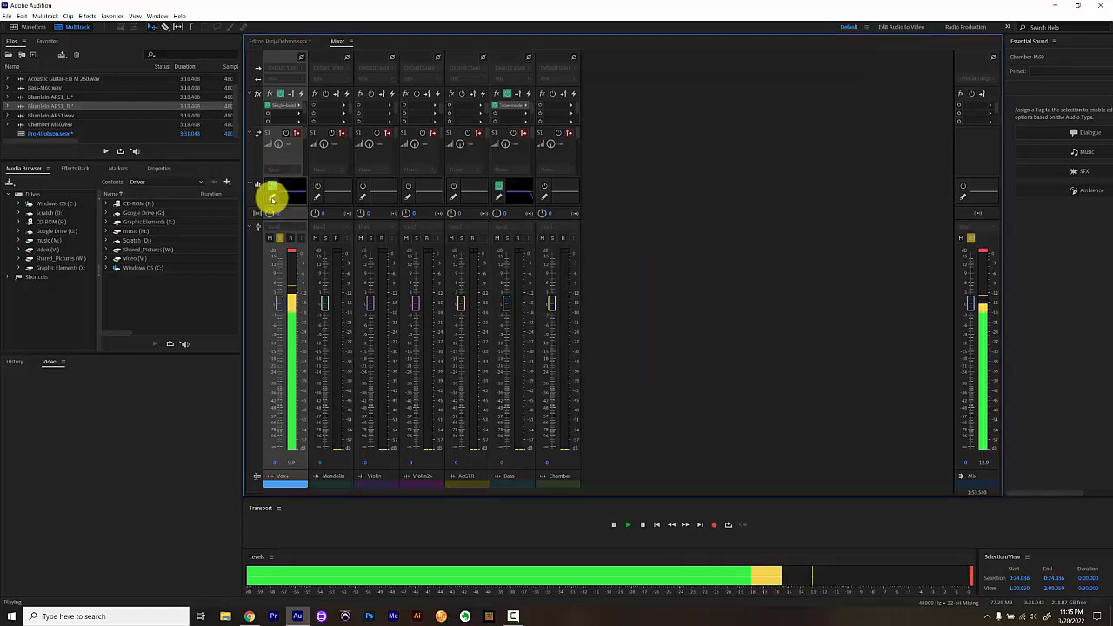
{"action": "left_click", "coordinate": [273, 197]}
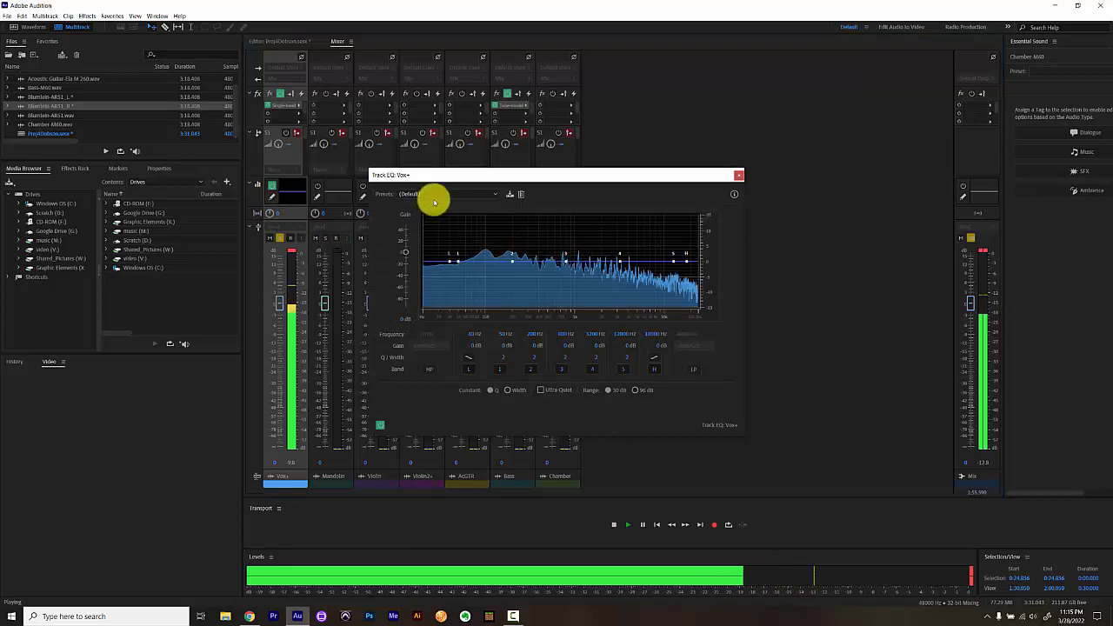
{"action": "left_click", "coordinate": [435, 194]}
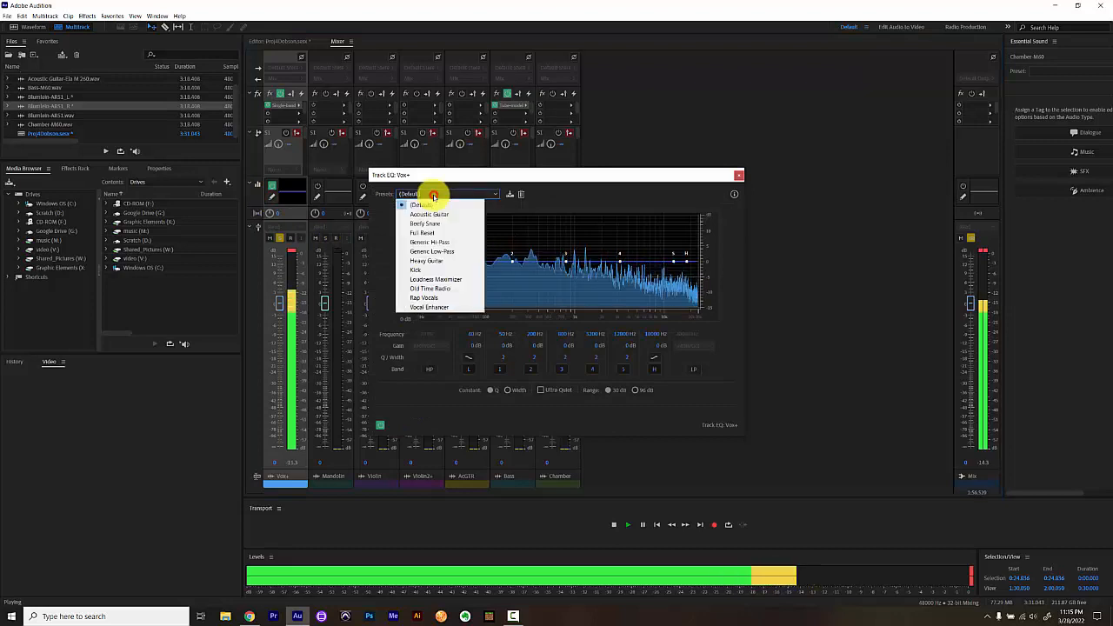
{"action": "left_click", "coordinate": [441, 308]}
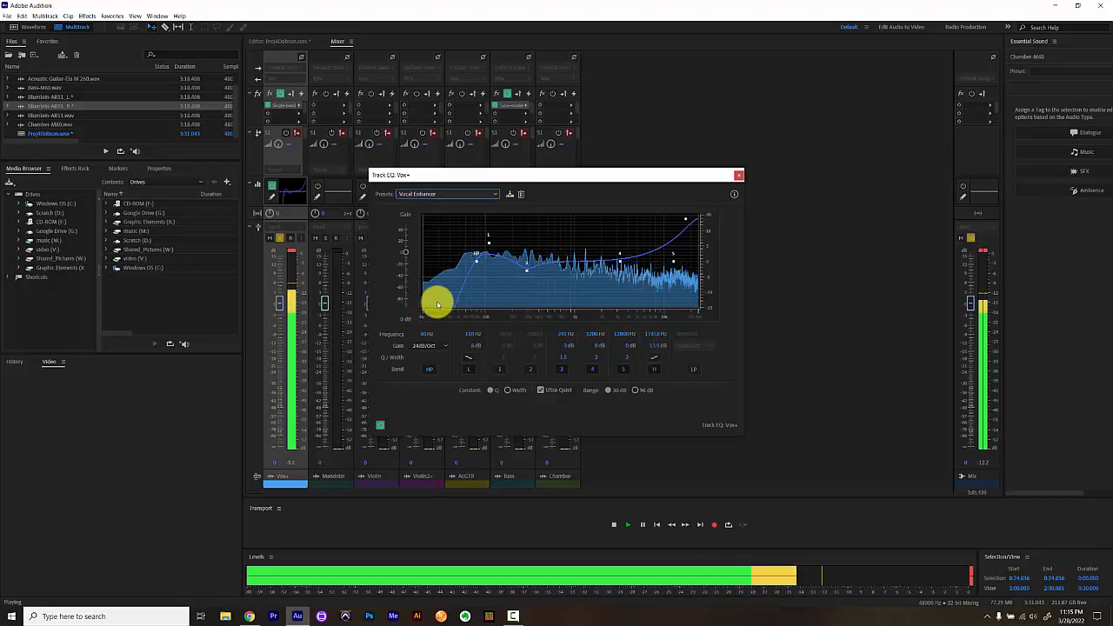
{"action": "left_click", "coordinate": [739, 174]}
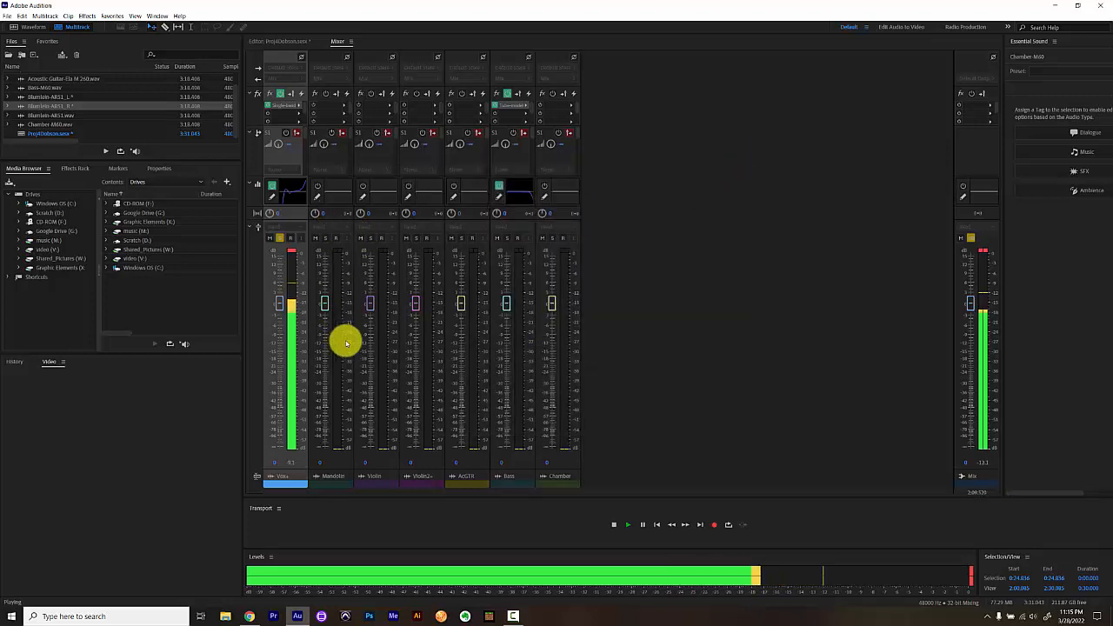
Switch the solo from Vox+ to Mandolin and apply the Acoustic Guitar preset to the Mandolin channel's track EQ.
{"action": "left_click", "coordinate": [279, 237]}
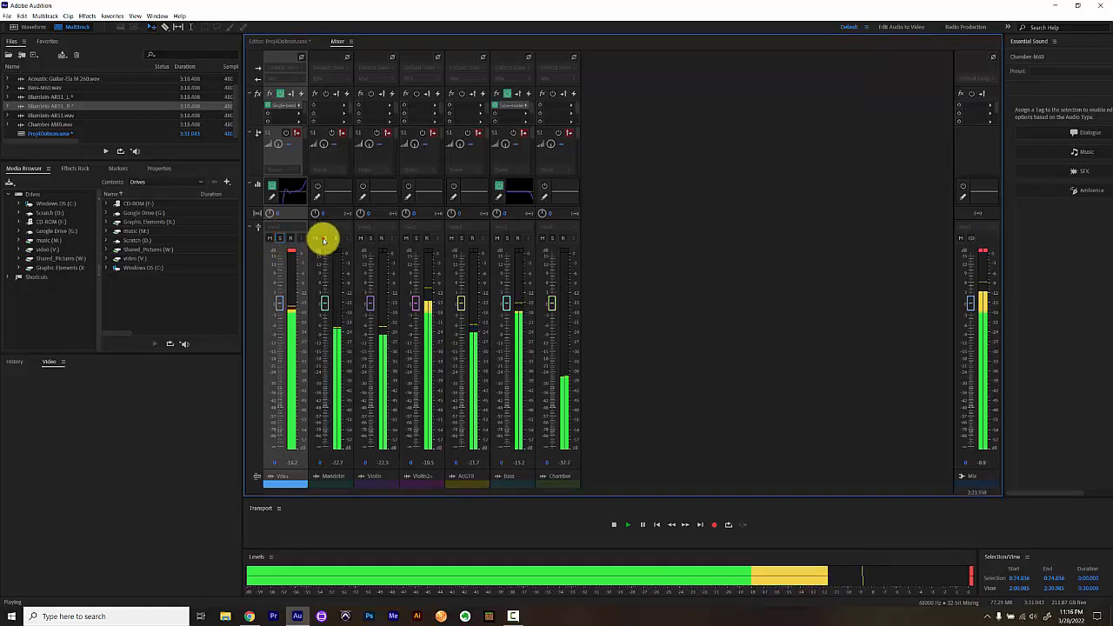
{"action": "left_click", "coordinate": [324, 239]}
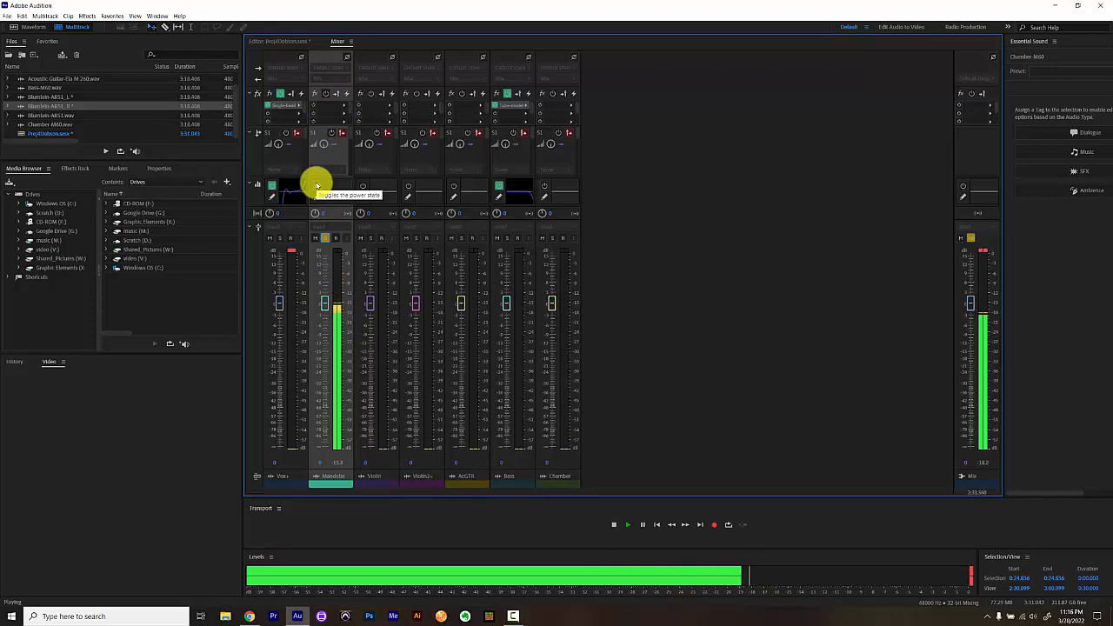
{"action": "left_click", "coordinate": [315, 184]}
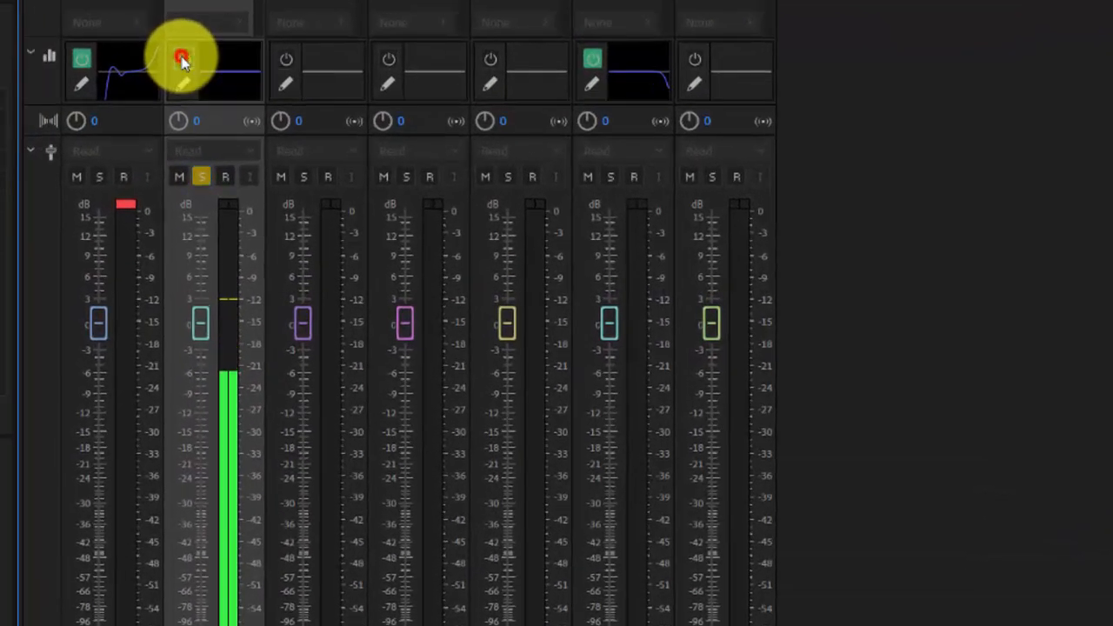
{"action": "left_click", "coordinate": [187, 86]}
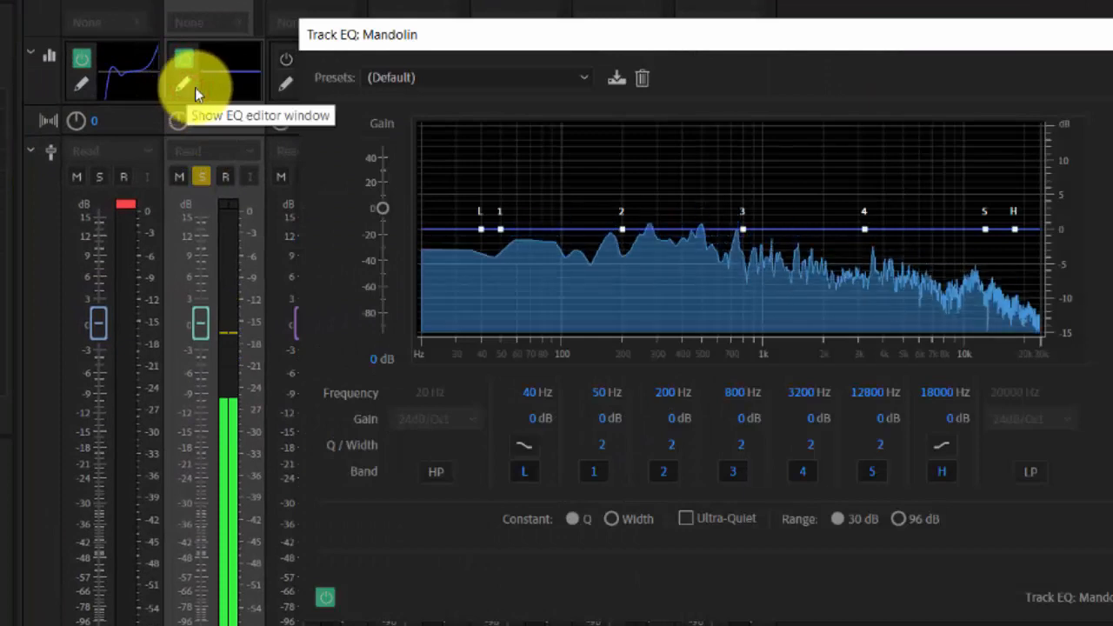
{"action": "left_click", "coordinate": [445, 79]}
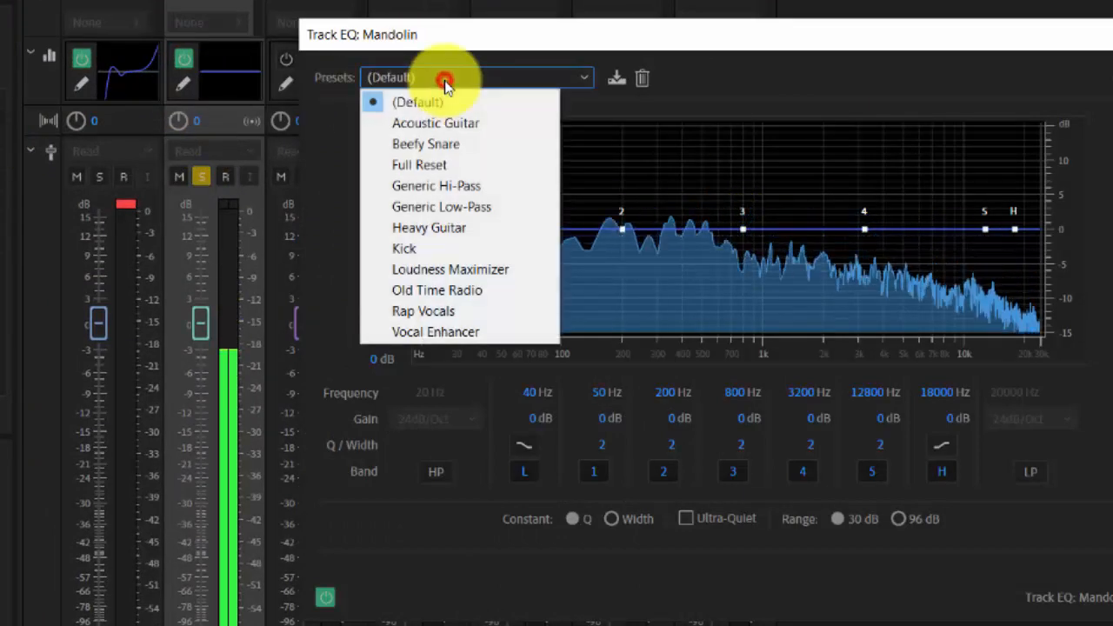
{"action": "left_click", "coordinate": [447, 126]}
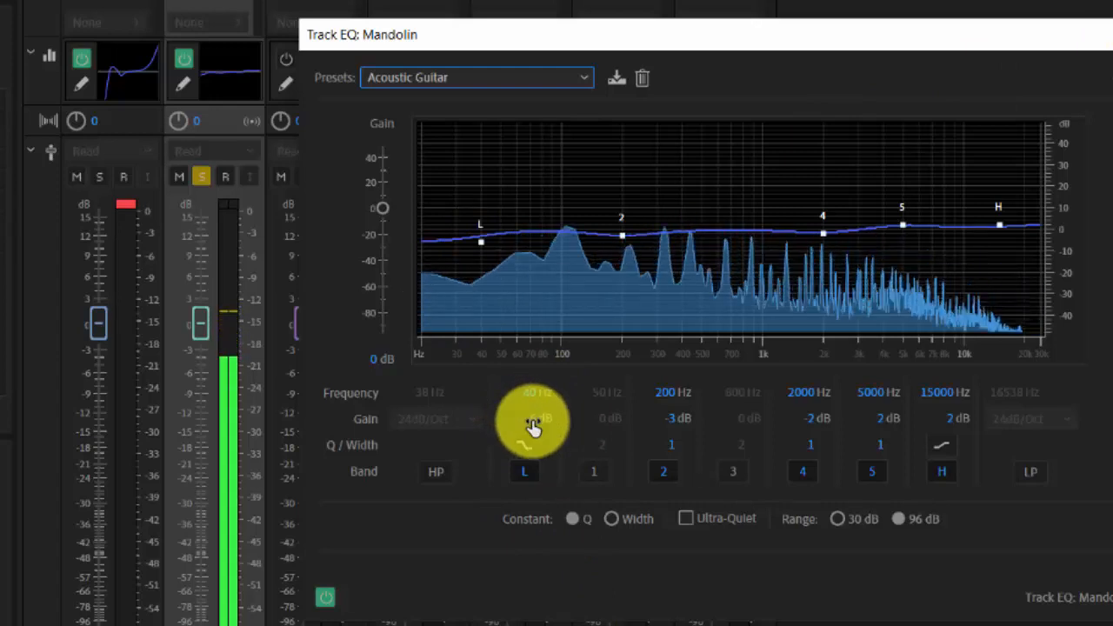
Lower the gain of the 40 Hz low band in the Mandolin track EQ to about -47 dB.
{"action": "left_click_drag", "start_coordinate": [530, 427], "coordinate": [79, 425]}
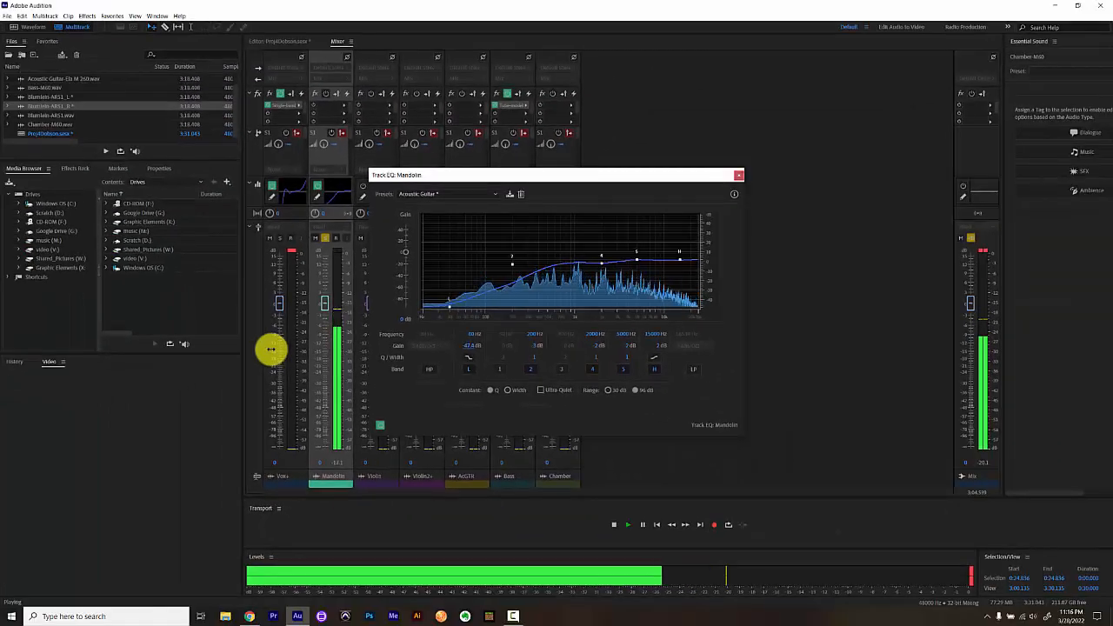
{"action": "left_click_drag", "start_coordinate": [272, 349], "coordinate": [274, 348]}
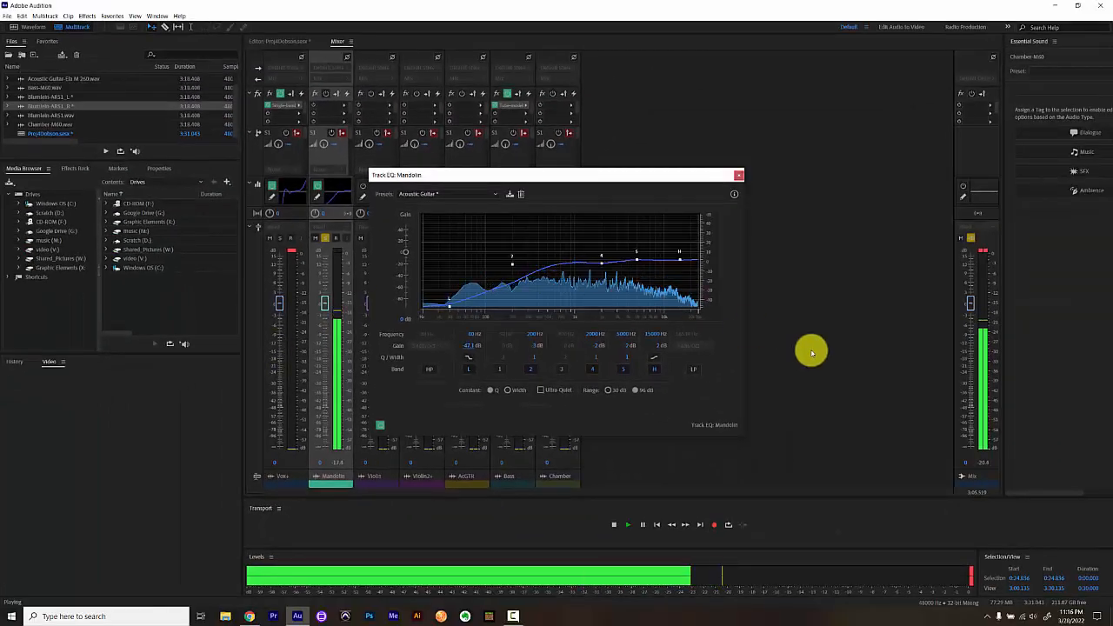
{"action": "left_click", "coordinate": [738, 178]}
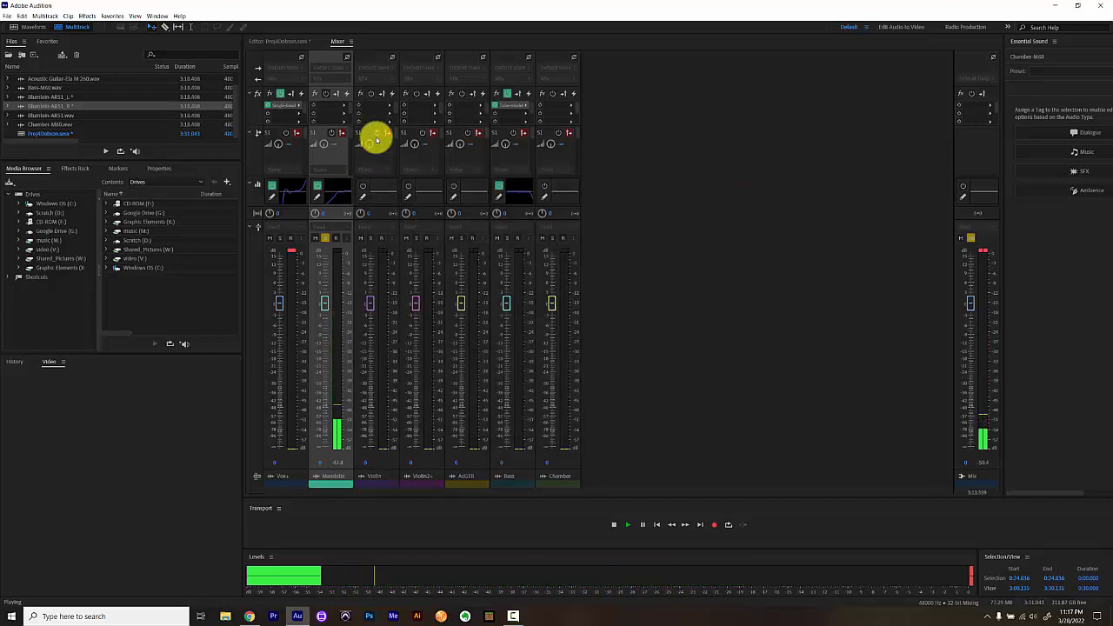
Turn on the Violin channel's track EQ with the Acoustic Guitar preset and lower its low band gain to -48 dB.
{"action": "left_click", "coordinate": [364, 190]}
{"action": "double_click", "coordinate": [361, 200]}
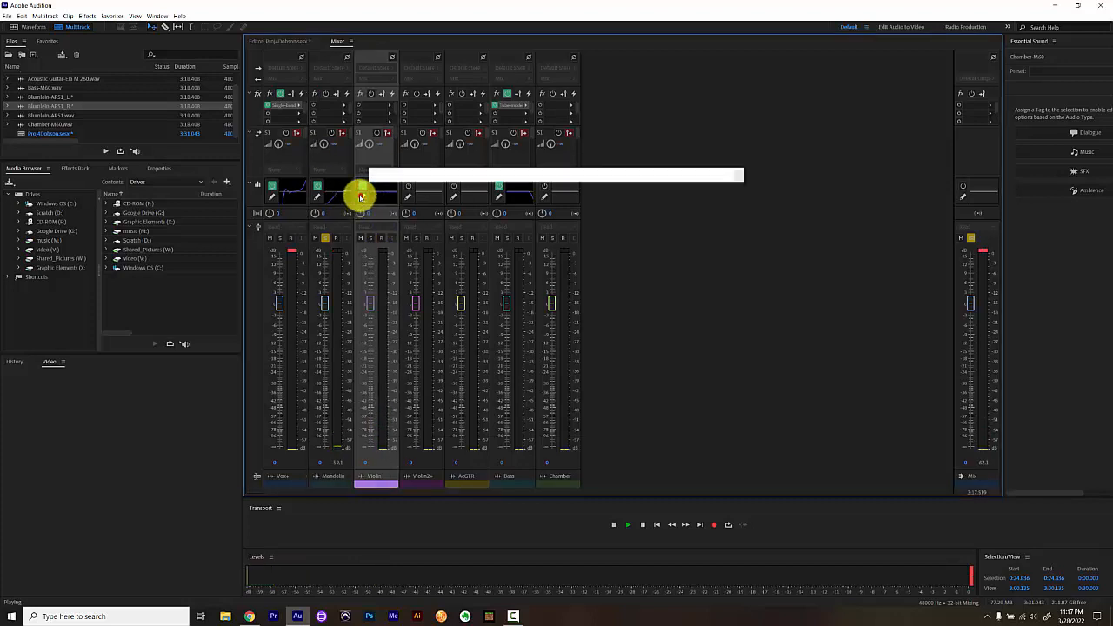
{"action": "left_click", "coordinate": [457, 193]}
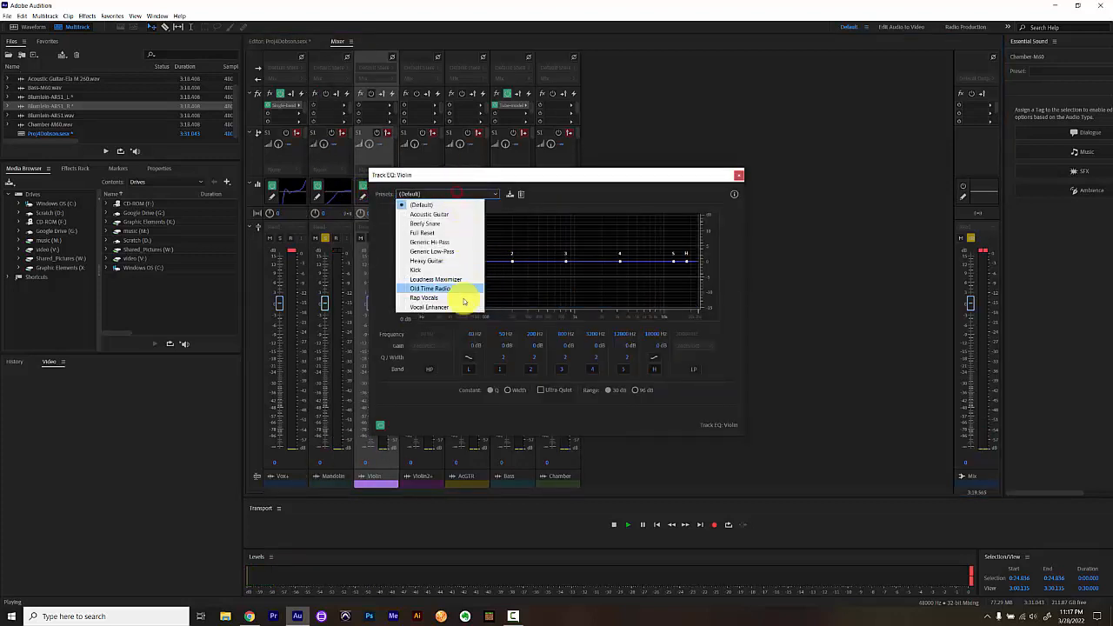
{"action": "left_click", "coordinate": [454, 216]}
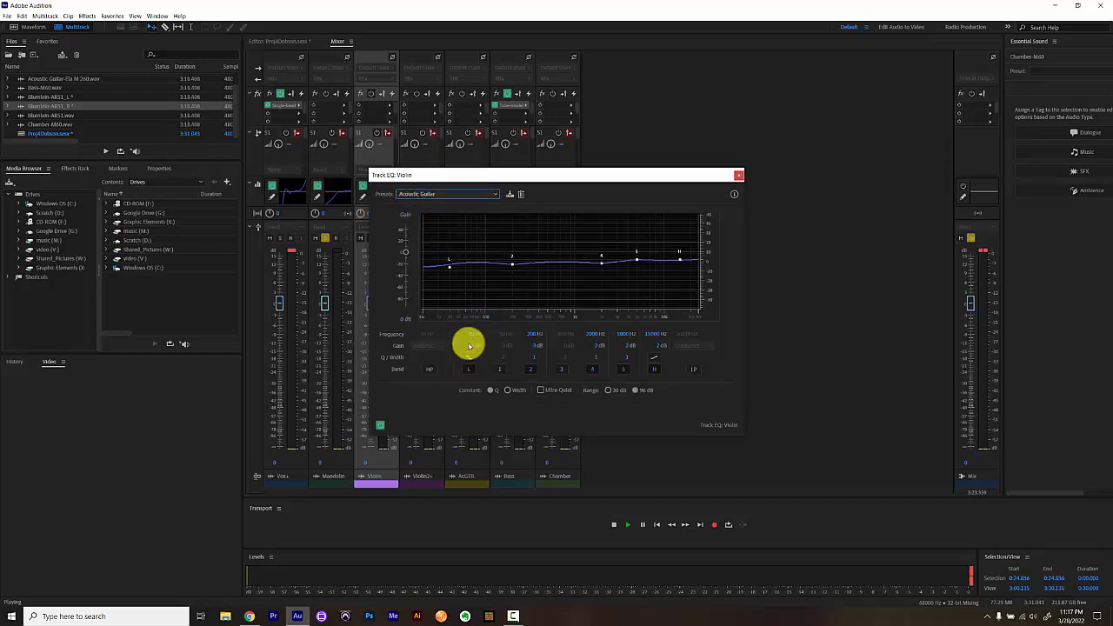
{"action": "left_click_drag", "start_coordinate": [472, 346], "coordinate": [183, 339]}
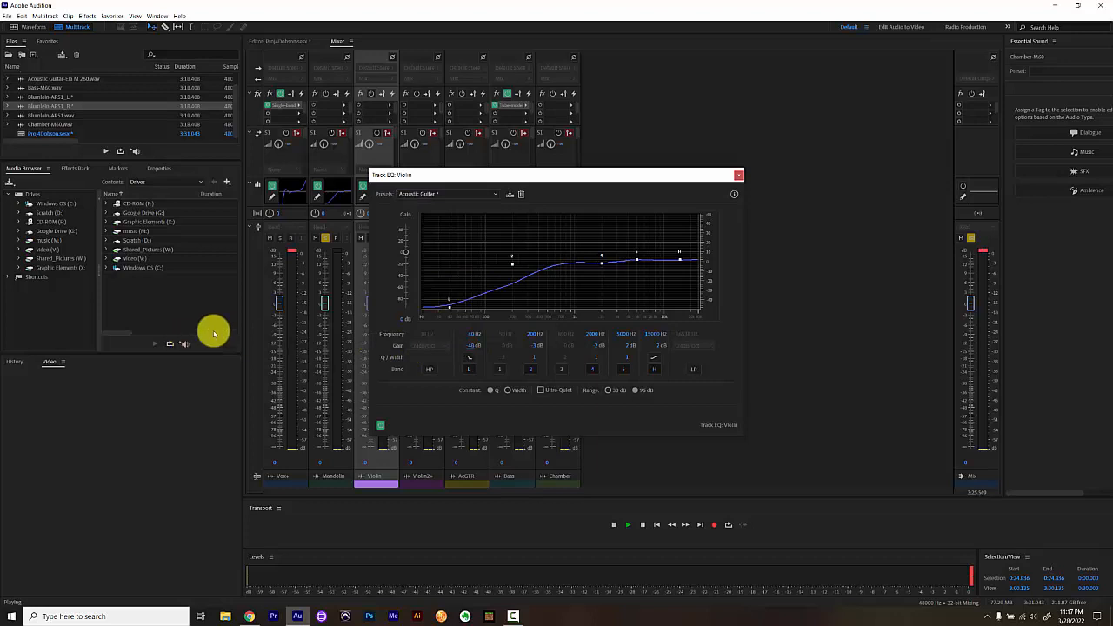
{"action": "left_click", "coordinate": [740, 175]}
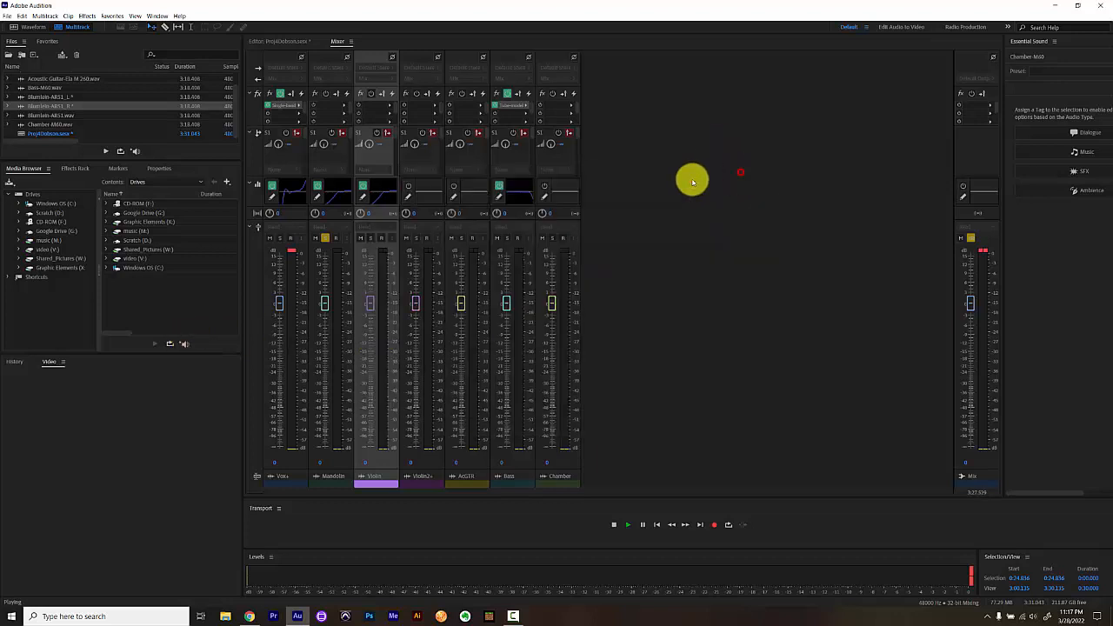
Restart playback and switch the solo from the Mandolin channel to the Violin channel.
{"action": "key", "text": "space"}
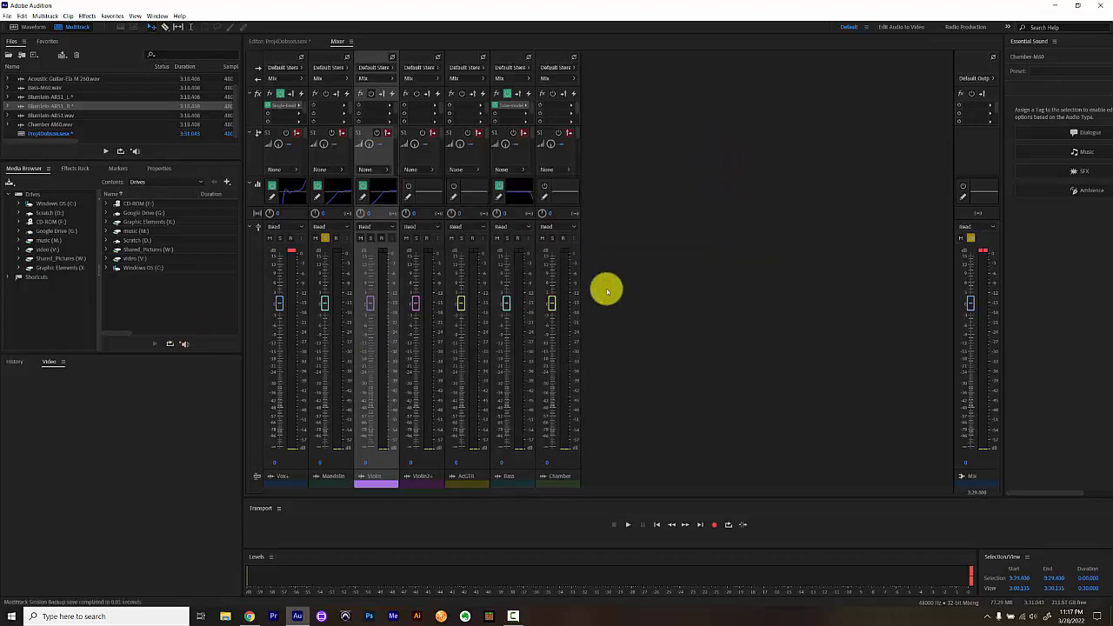
{"action": "key", "text": "space"}
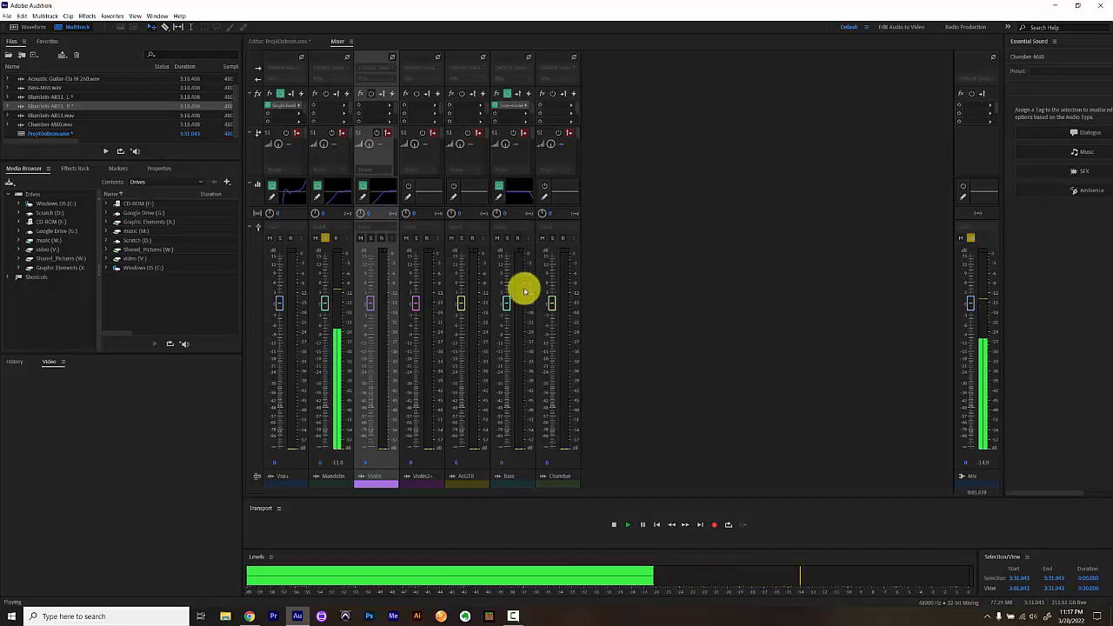
{"action": "left_click", "coordinate": [324, 238]}
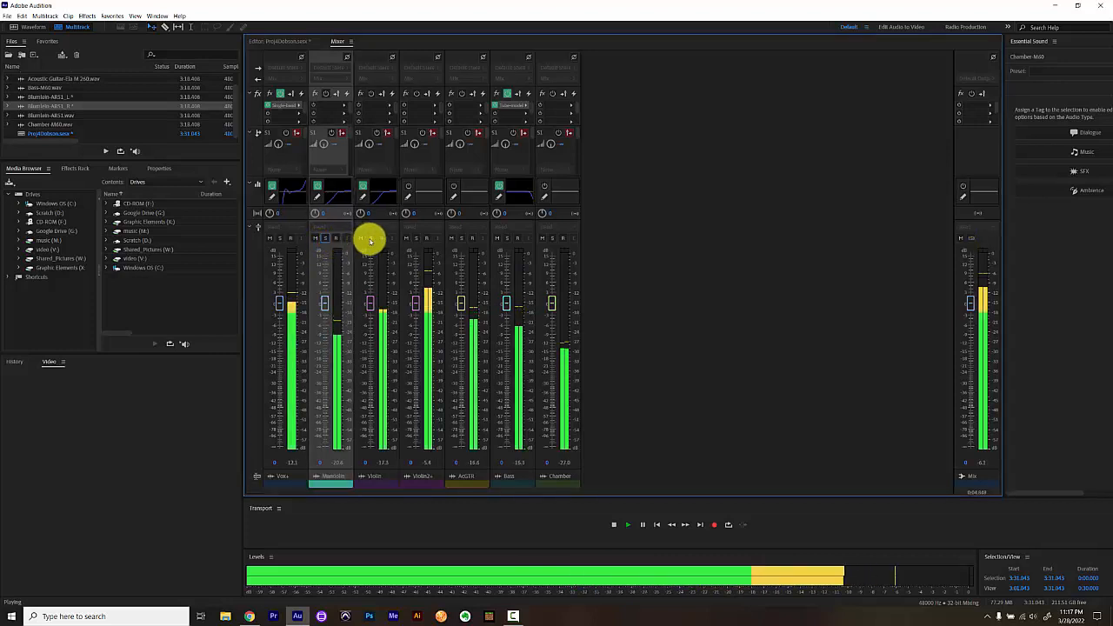
{"action": "left_click", "coordinate": [370, 238]}
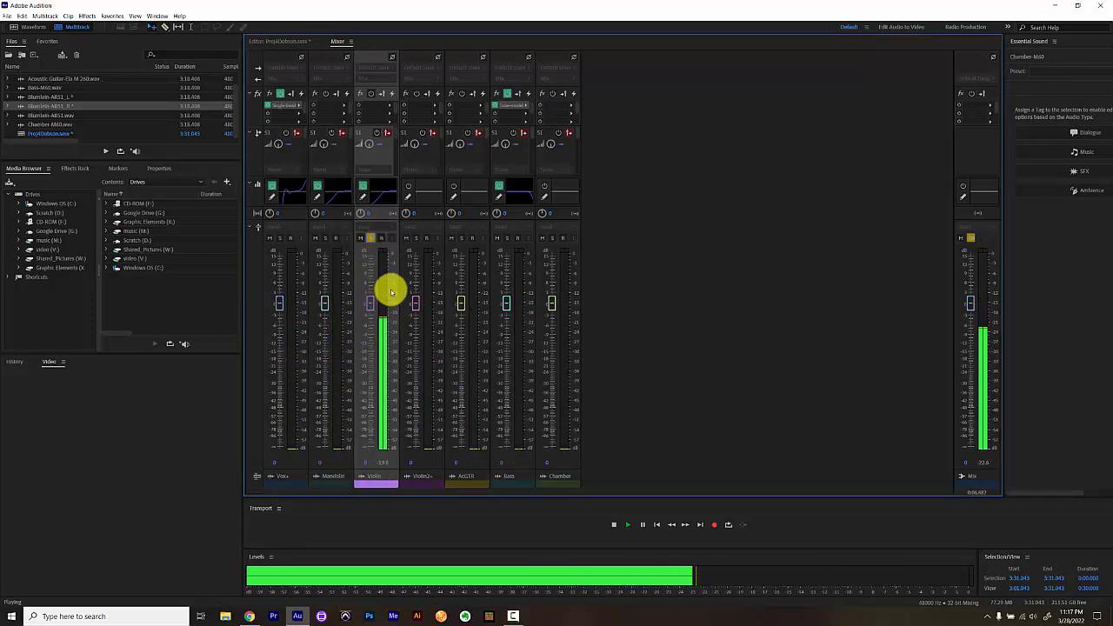
Add a Single-band Compressor to the Violin channel's first effect slot with the Guitar Charmer preset.
{"action": "left_click", "coordinate": [389, 105]}
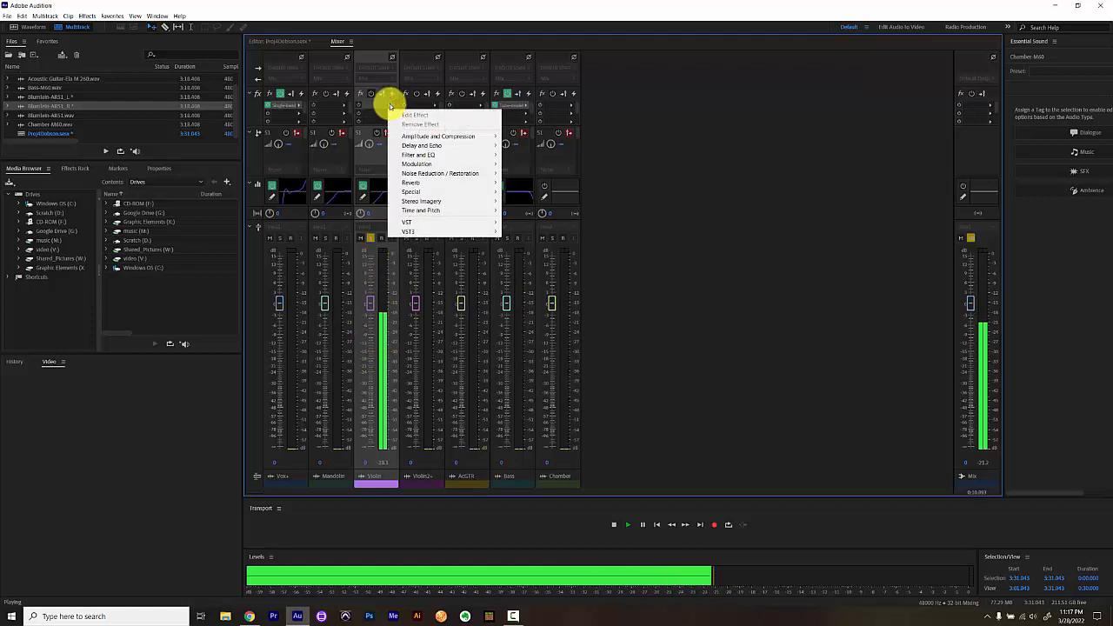
{"action": "mouse_move", "coordinate": [427, 136]}
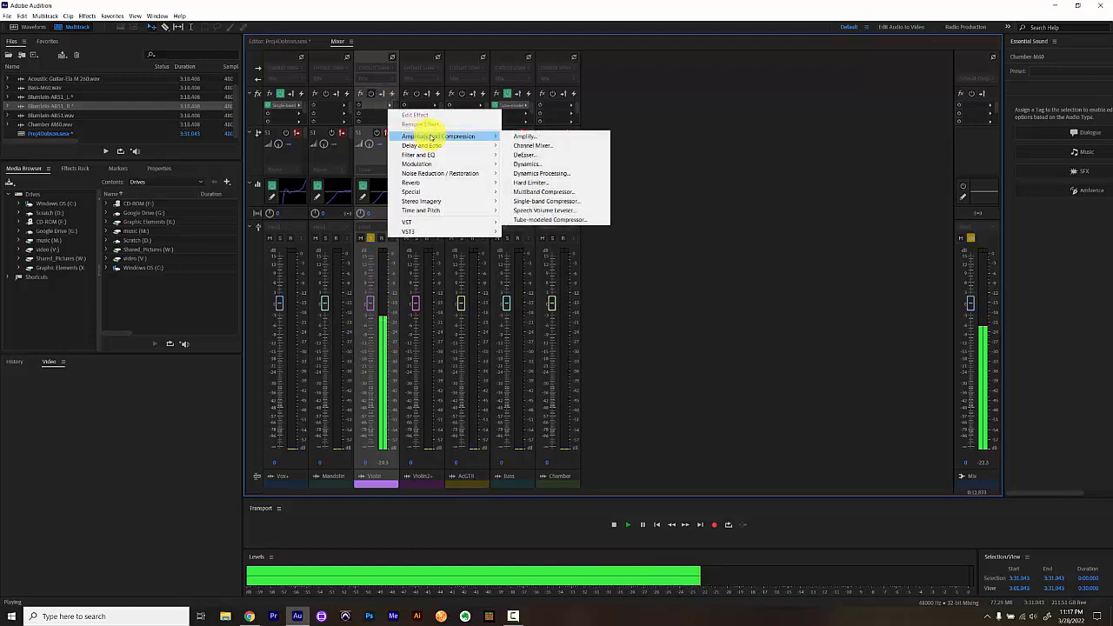
{"action": "left_click", "coordinate": [547, 201]}
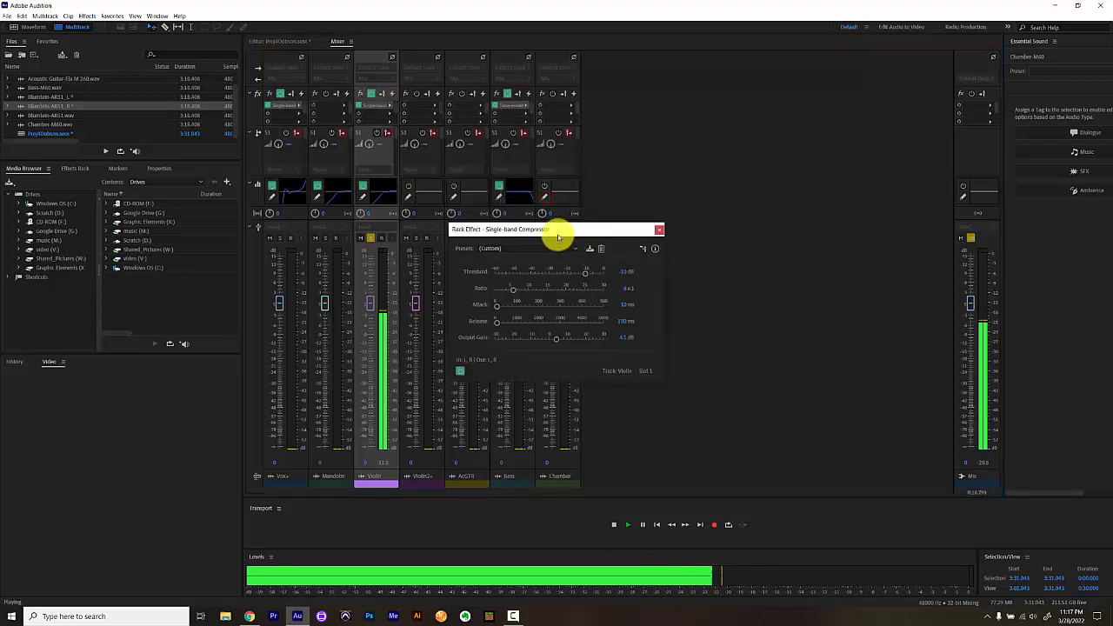
{"action": "left_click", "coordinate": [562, 249]}
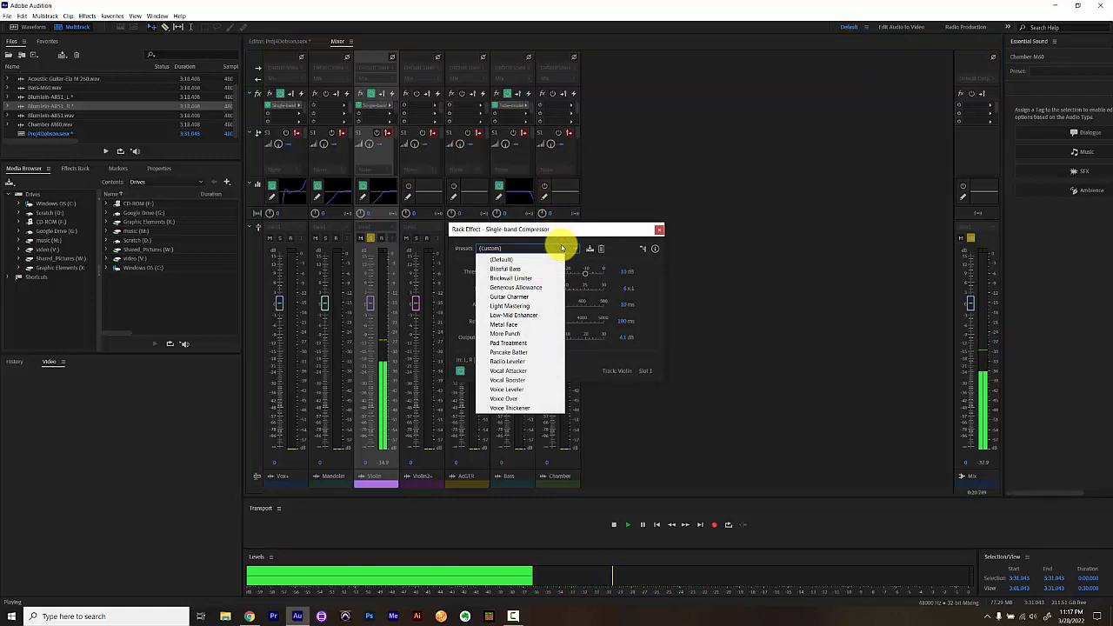
{"action": "left_click", "coordinate": [523, 296]}
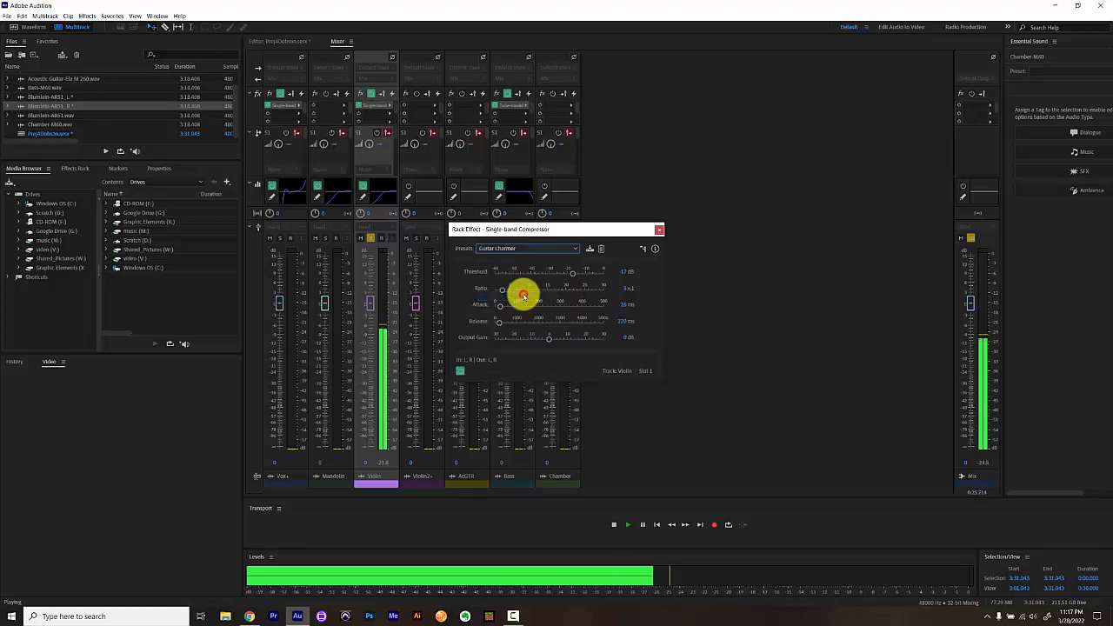
{"action": "left_click", "coordinate": [659, 231]}
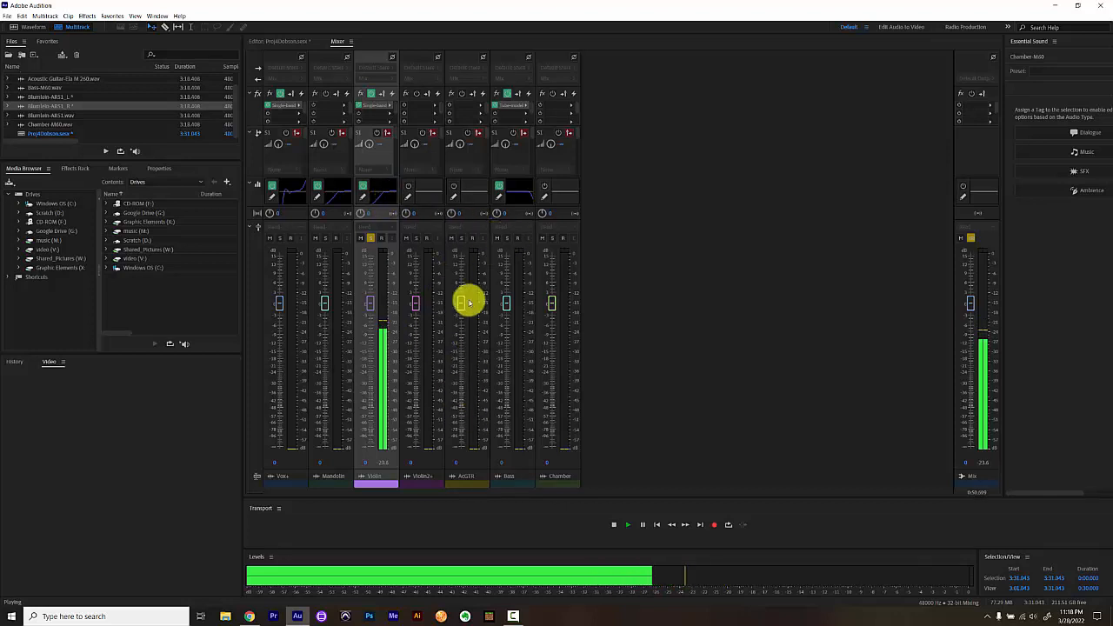
Turn on the AcGTR channel's track EQ and apply the Acoustic Guitar preset.
{"action": "left_click", "coordinate": [455, 197]}
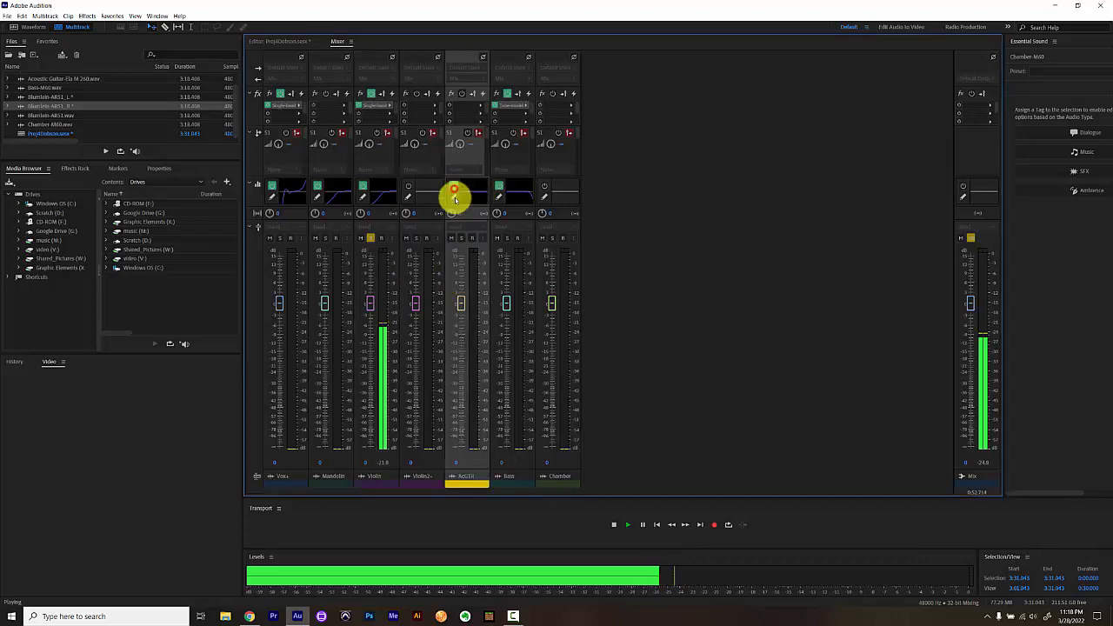
{"action": "left_click", "coordinate": [452, 199]}
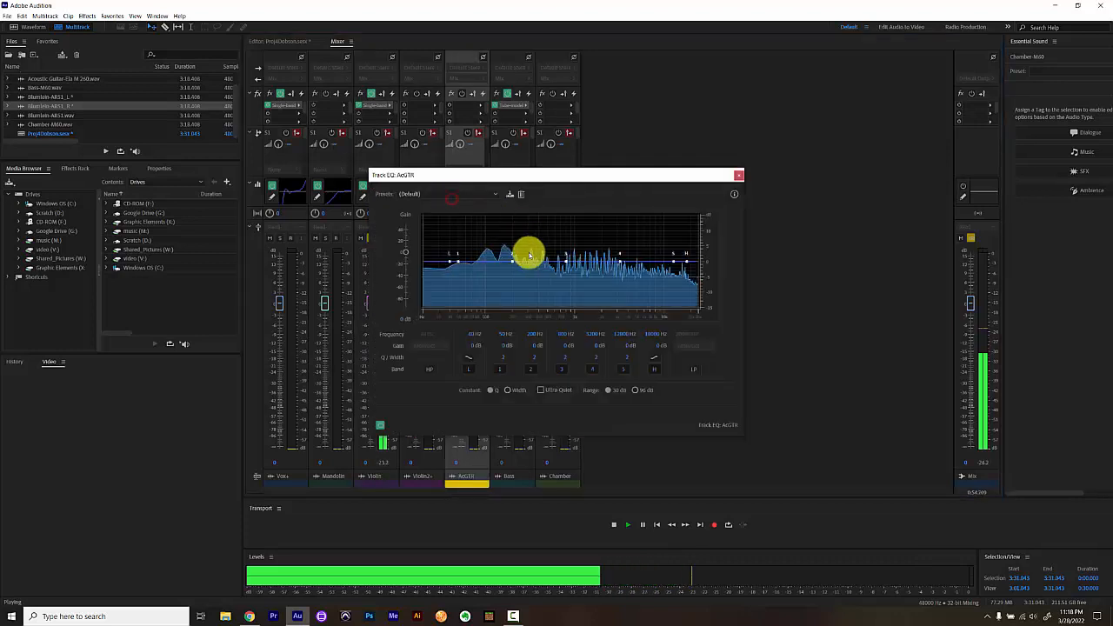
{"action": "left_click", "coordinate": [493, 194]}
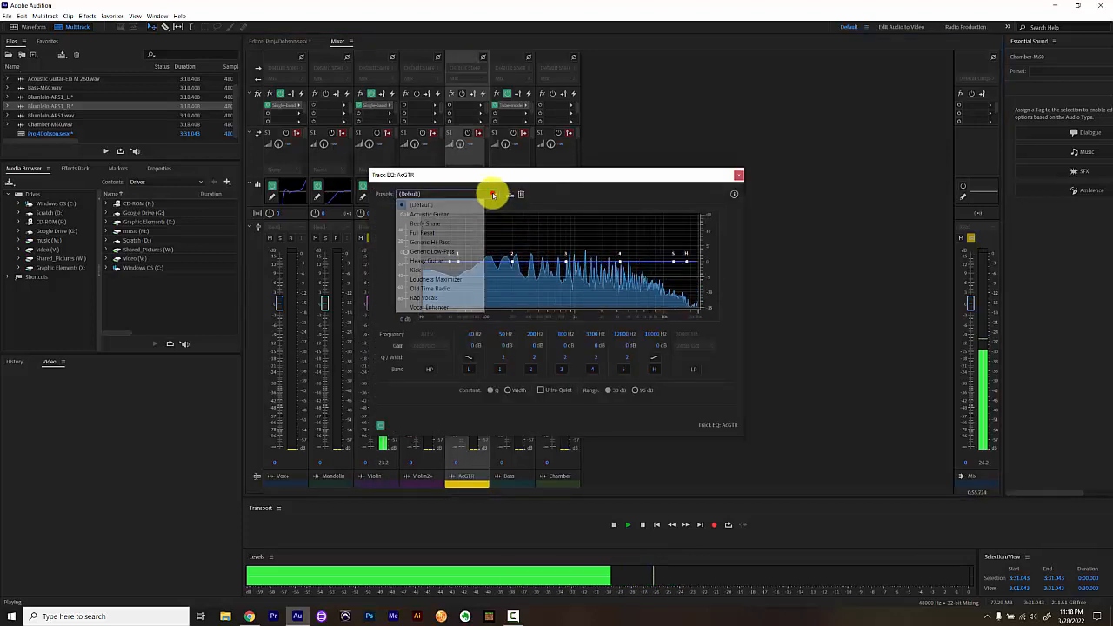
{"action": "left_click", "coordinate": [454, 215]}
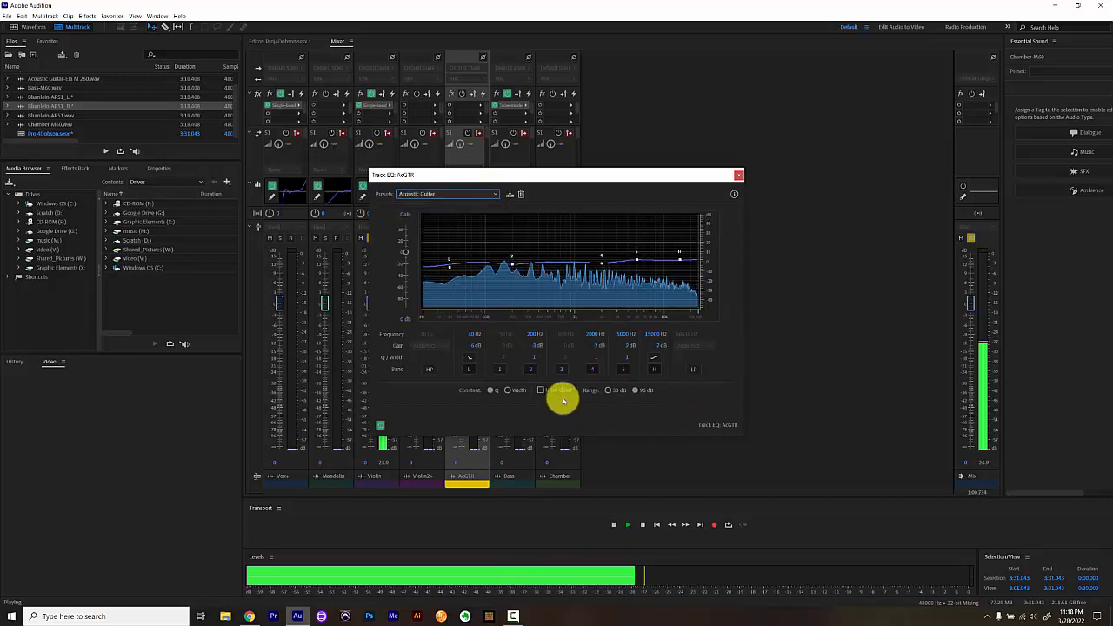
{"action": "left_click", "coordinate": [737, 177]}
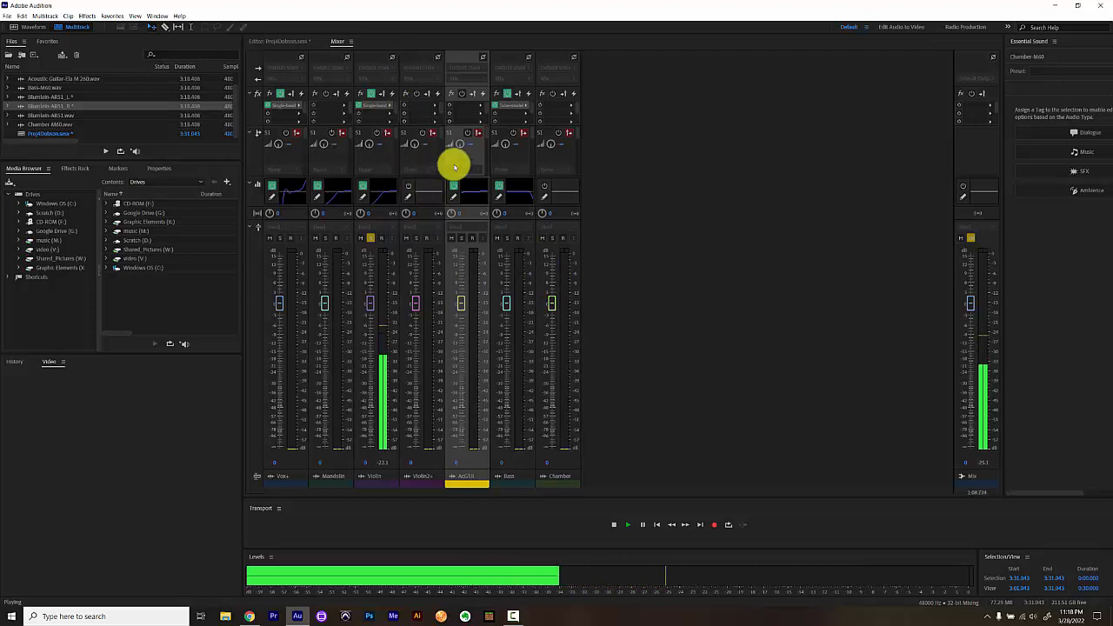
Turn on the Violin2+ channel's track EQ with the Acoustic Guitar preset and lower its 40 Hz low band gain to -48 dB.
{"action": "double_click", "coordinate": [409, 192]}
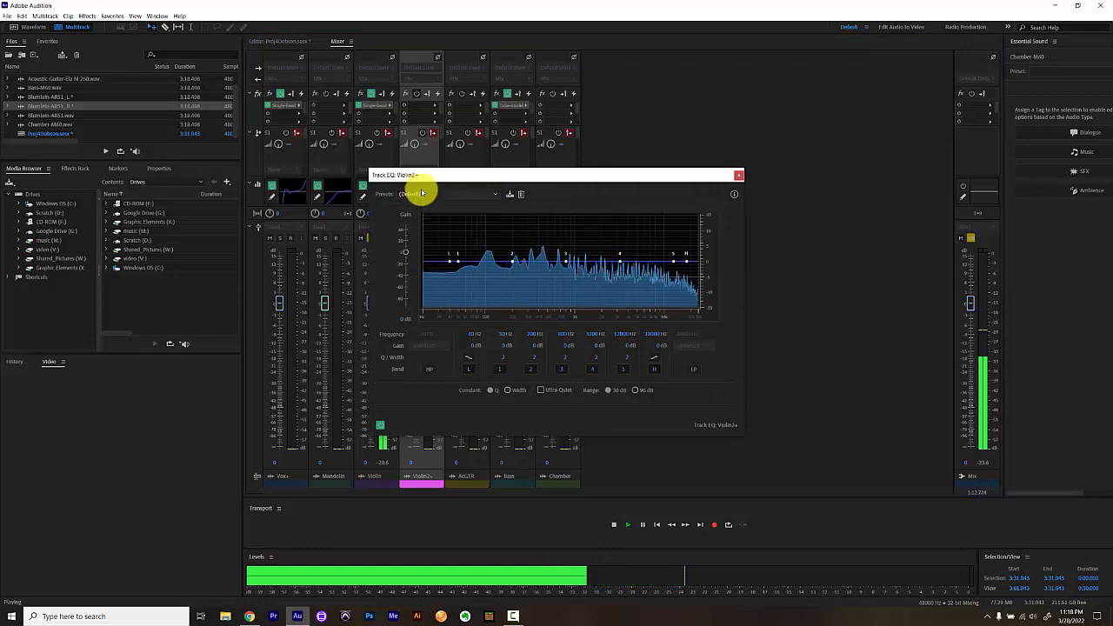
{"action": "left_click", "coordinate": [425, 193]}
{"action": "left_click", "coordinate": [427, 214]}
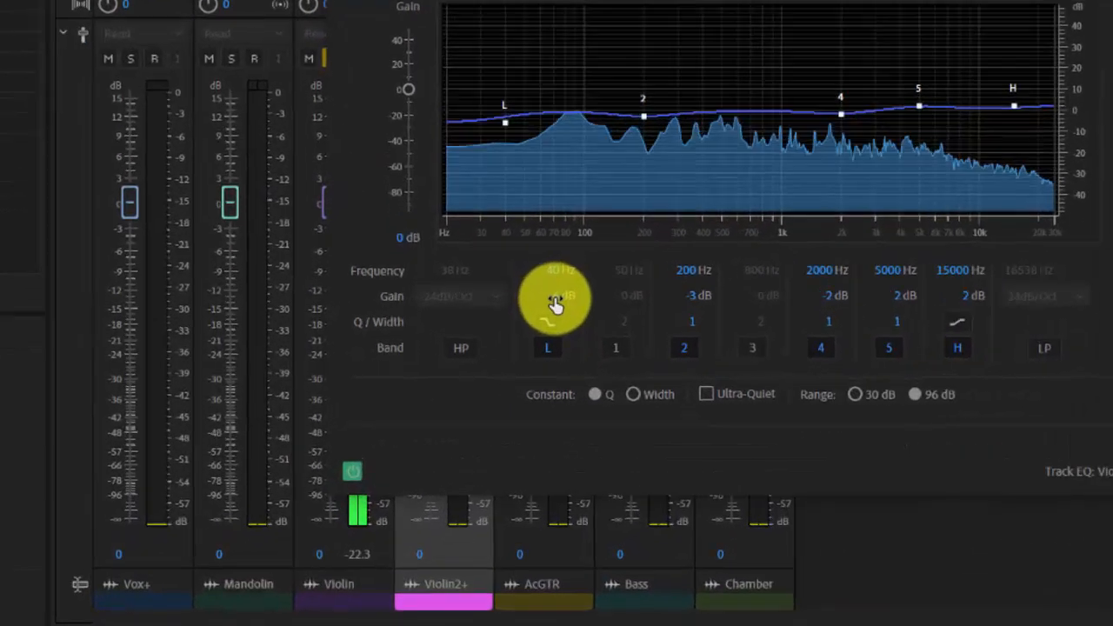
{"action": "left_click_drag", "start_coordinate": [472, 346], "coordinate": [265, 358]}
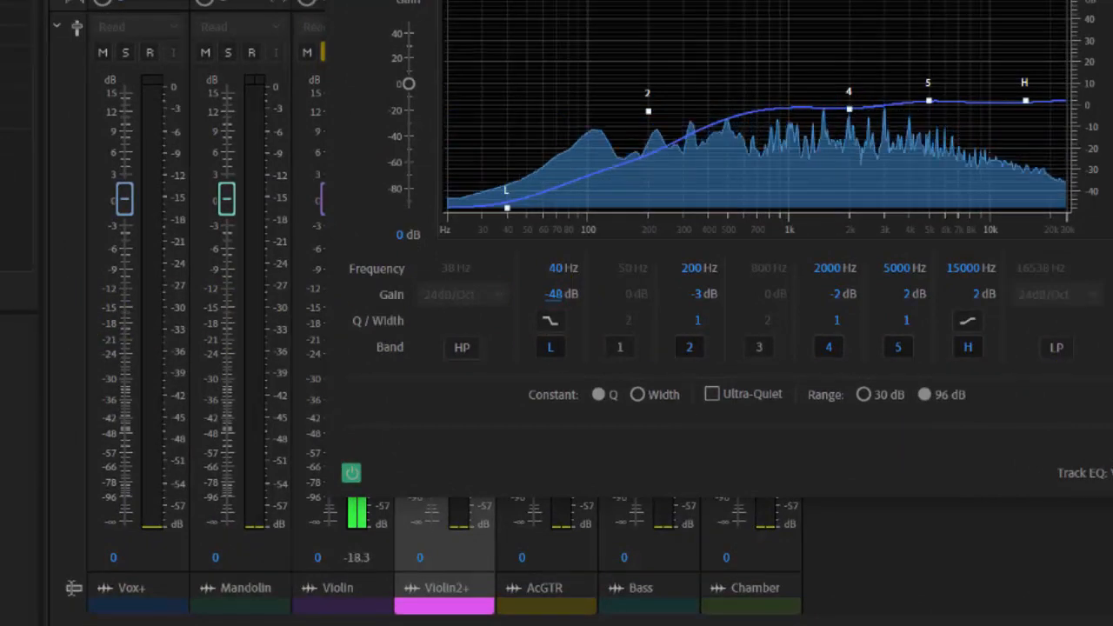
{"action": "key", "text": "Escape"}
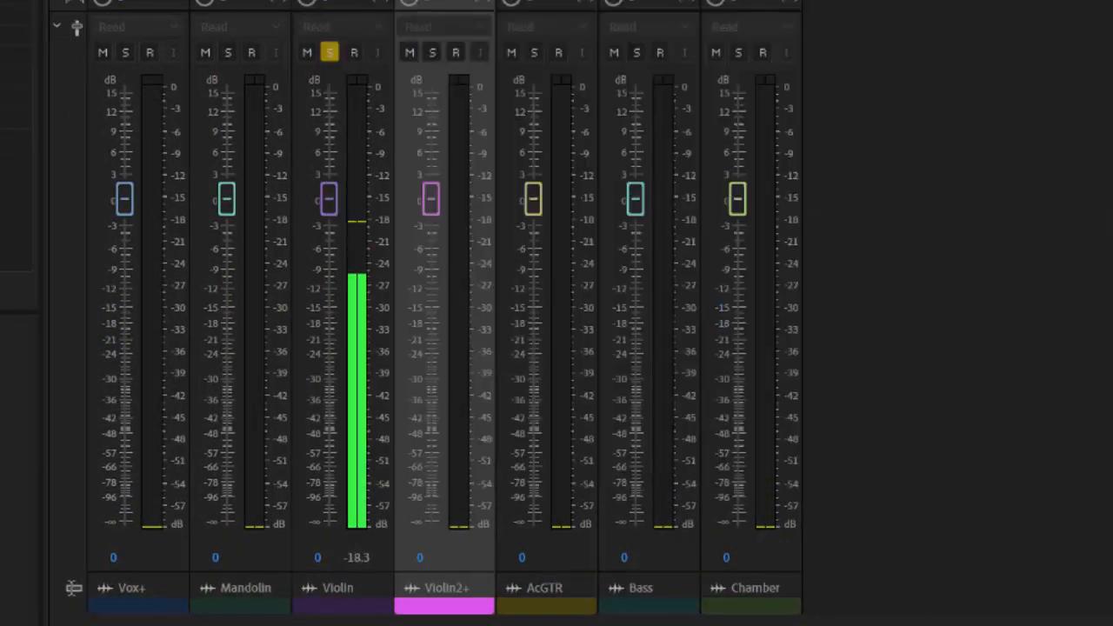
Clear the Violin solo and lower the faders of Vox+ to -0.9, Mandolin to -0.7, Violin to -1 and Violin2+ to about -1.3 dB.
{"action": "left_click", "coordinate": [330, 54]}
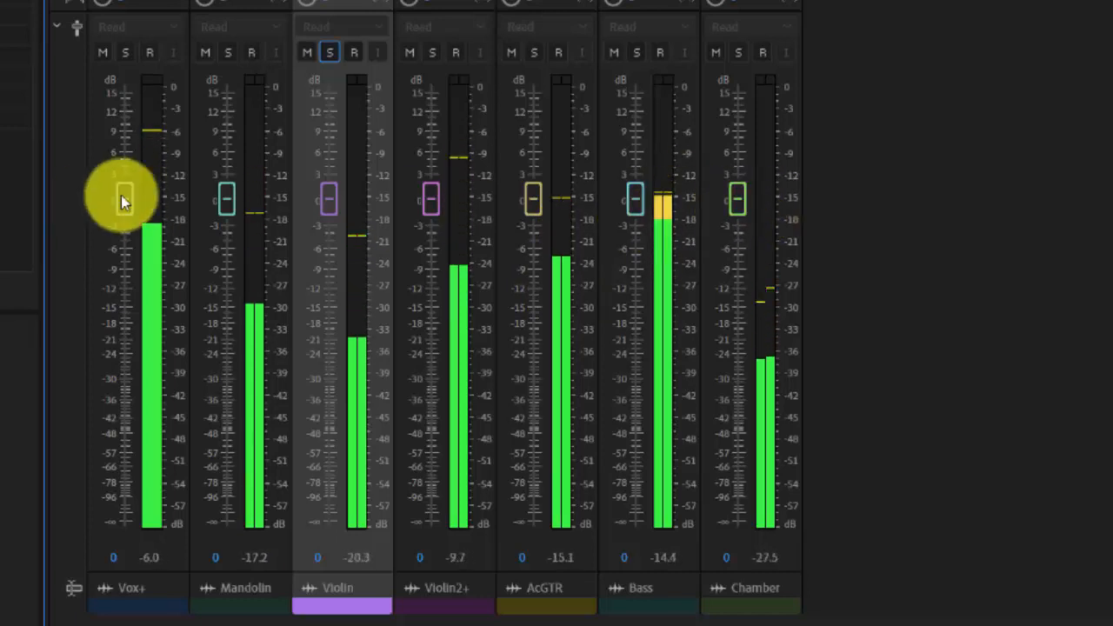
{"action": "left_click_drag", "start_coordinate": [127, 195], "coordinate": [124, 203]}
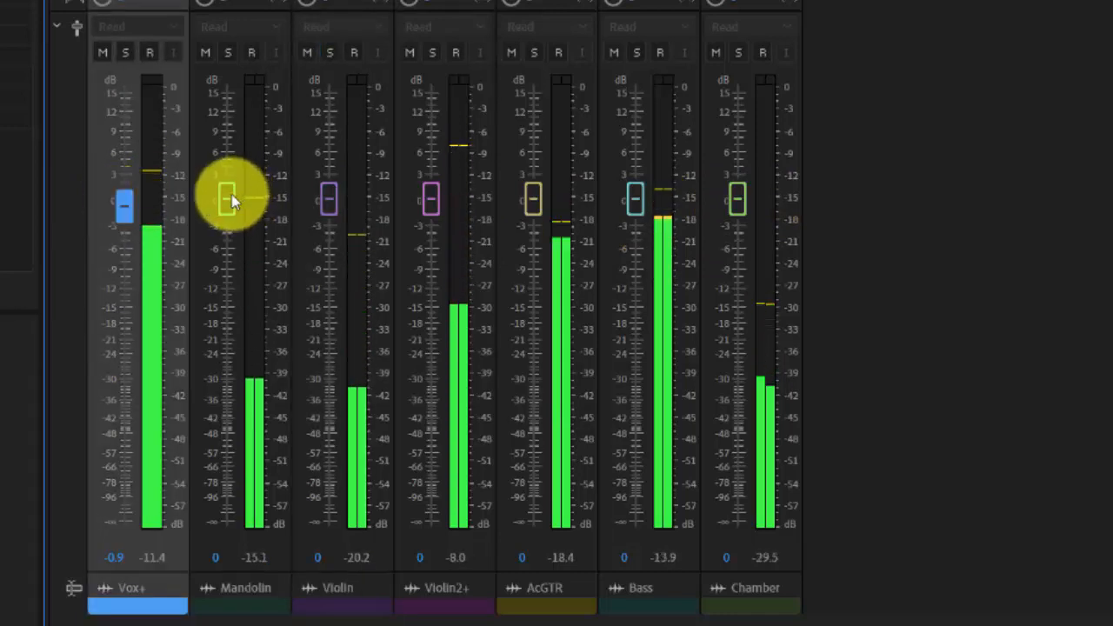
{"action": "left_click_drag", "start_coordinate": [225, 209], "coordinate": [227, 215]}
{"action": "left_click_drag", "start_coordinate": [334, 205], "coordinate": [331, 219]}
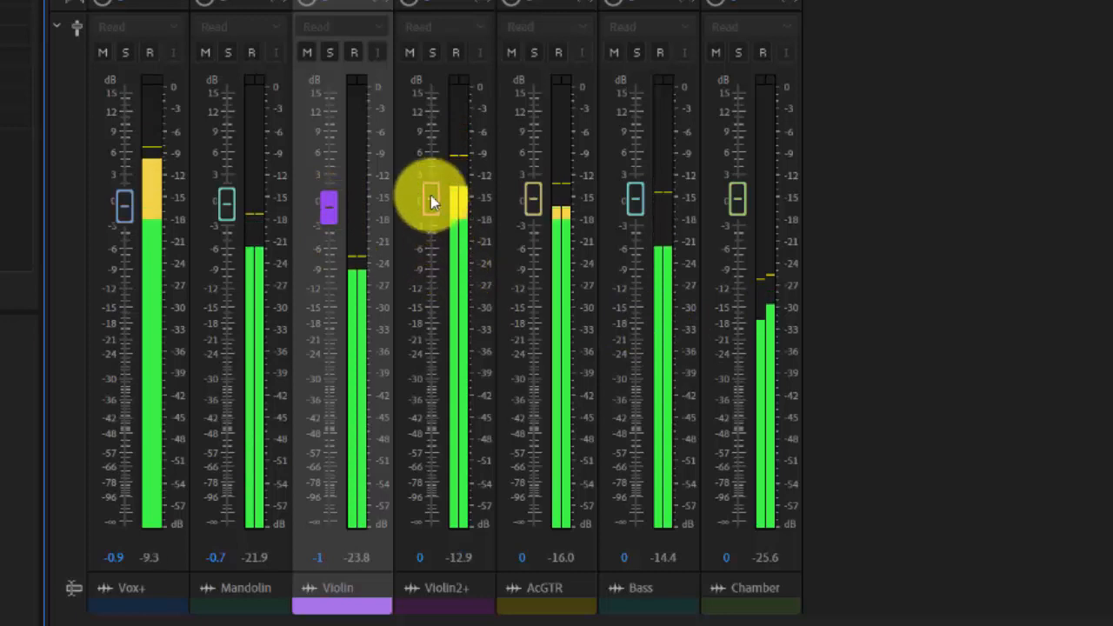
{"action": "left_click_drag", "start_coordinate": [431, 196], "coordinate": [433, 210]}
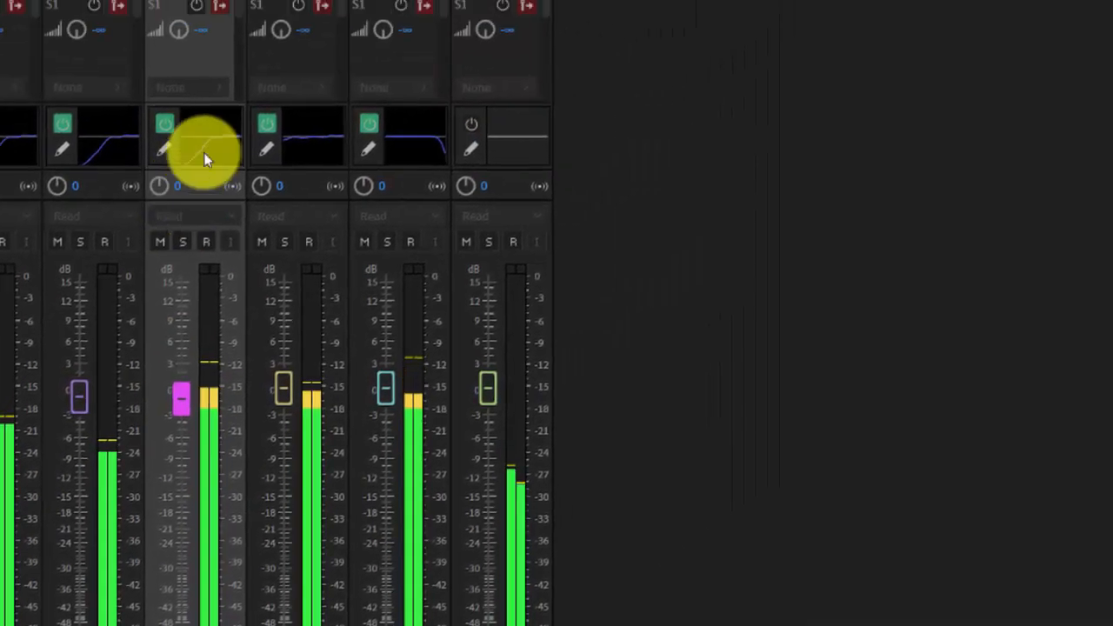
Pan Violin2+ to R100, Violin to R50, Mandolin to L100 and AcGTR to about L50.
{"action": "left_click_drag", "start_coordinate": [54, 267], "coordinate": [818, 55]}
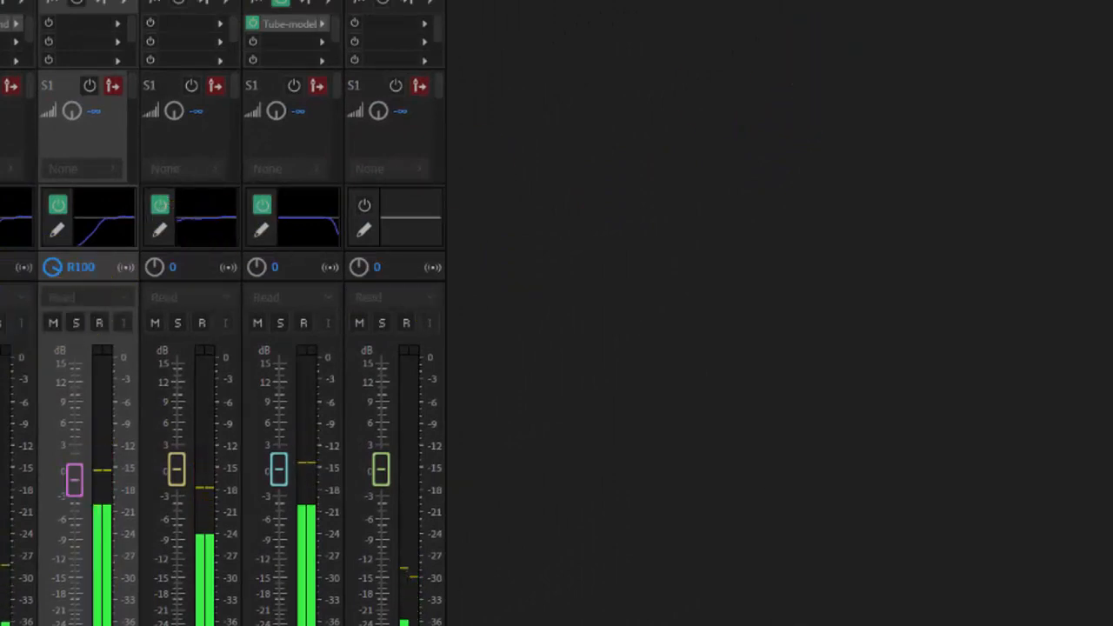
{"action": "left_click_drag", "start_coordinate": [0, 267], "coordinate": [40, 145]}
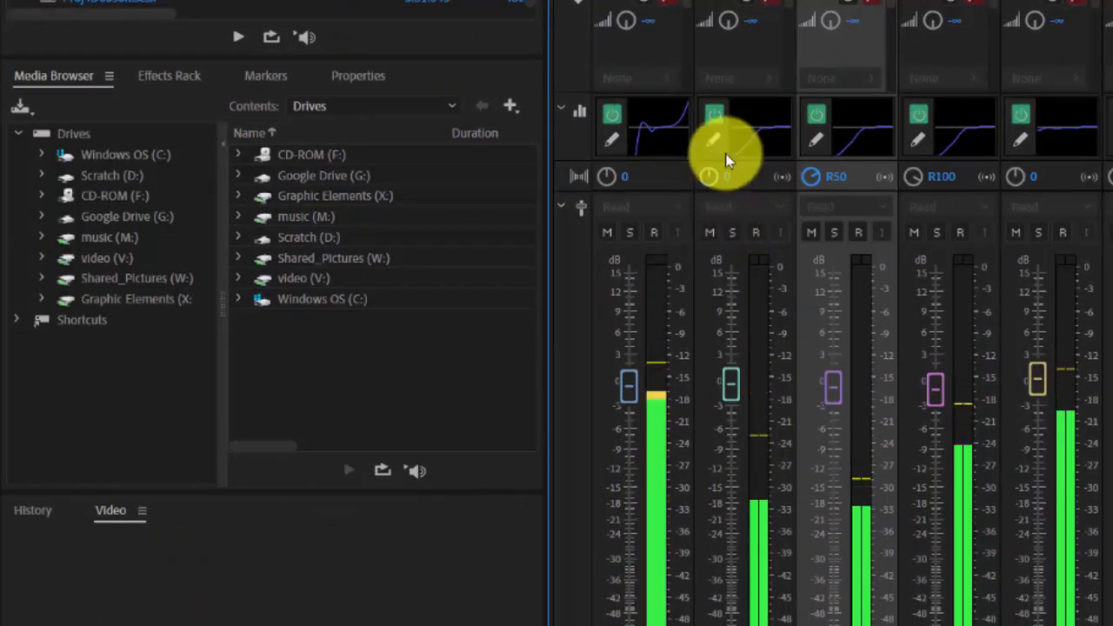
{"action": "left_click_drag", "start_coordinate": [720, 165], "coordinate": [714, 180]}
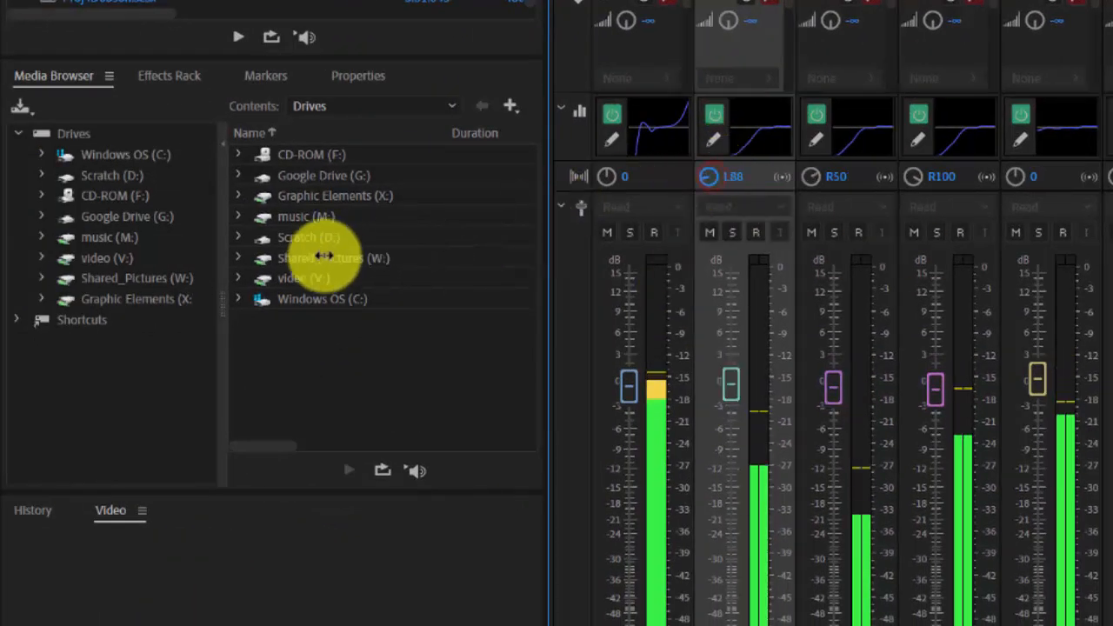
{"action": "left_click", "coordinate": [1018, 180]}
{"action": "left_click_drag", "start_coordinate": [1017, 180], "coordinate": [398, 236]}
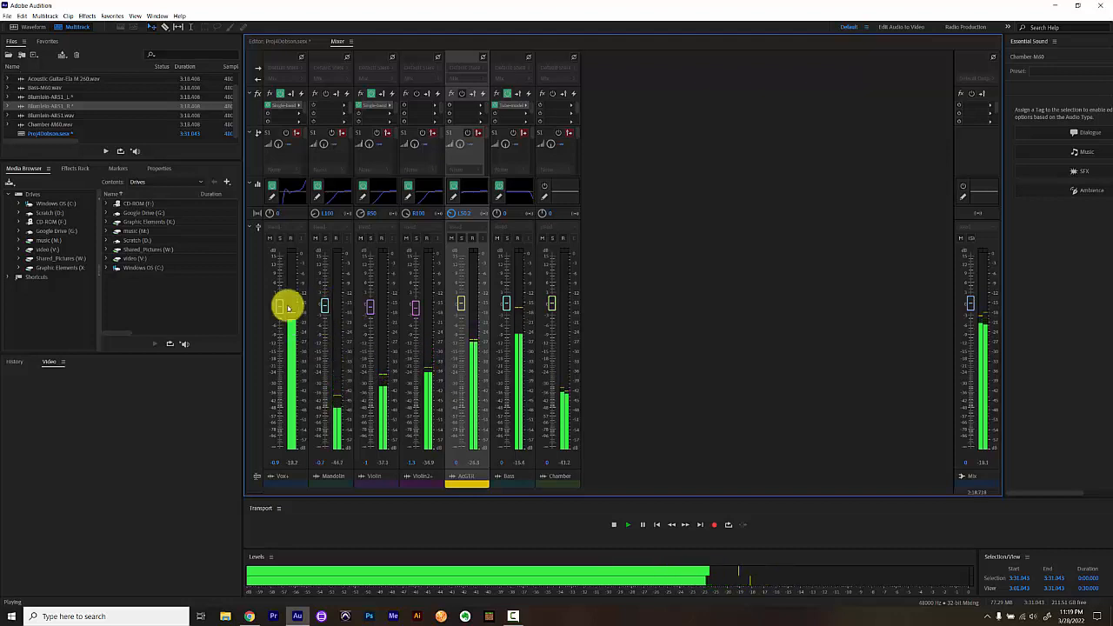
Raise the Vox+ fader to 0.7 dB and lower the AcGTR fader to about -12.2 dB.
{"action": "left_click_drag", "start_coordinate": [275, 307], "coordinate": [278, 304]}
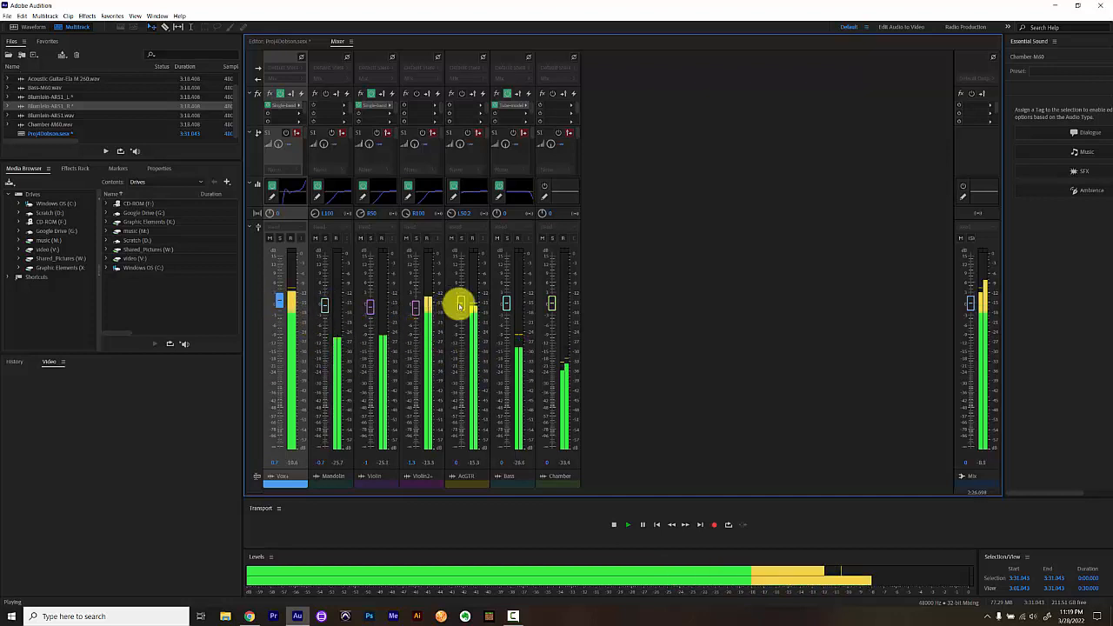
{"action": "left_click_drag", "start_coordinate": [460, 306], "coordinate": [462, 318]}
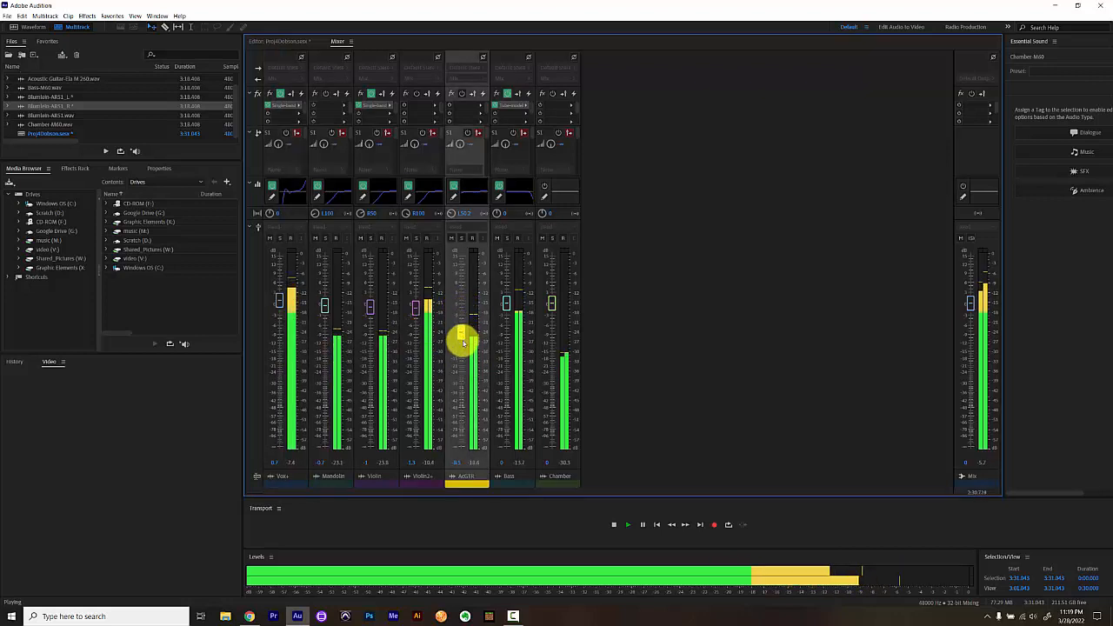
{"action": "left_click_drag", "start_coordinate": [464, 343], "coordinate": [463, 347]}
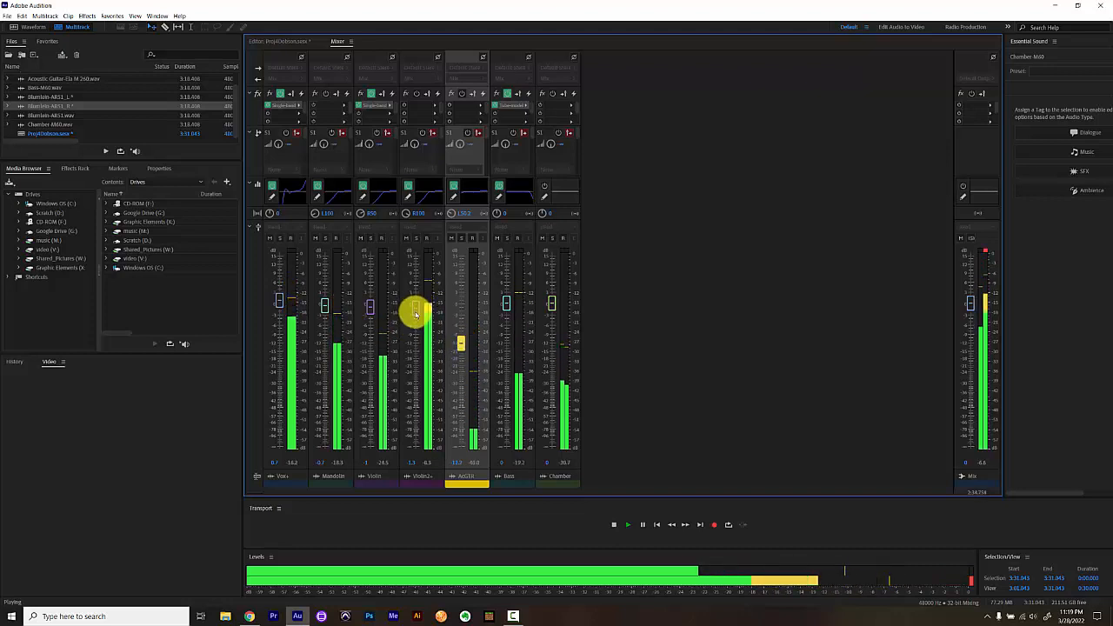
Lower the faders of Violin2+ to about -7.4 dB, Violin to -5.6 dB and Mandolin to about -4.8 dB.
{"action": "left_click_drag", "start_coordinate": [415, 313], "coordinate": [415, 333]}
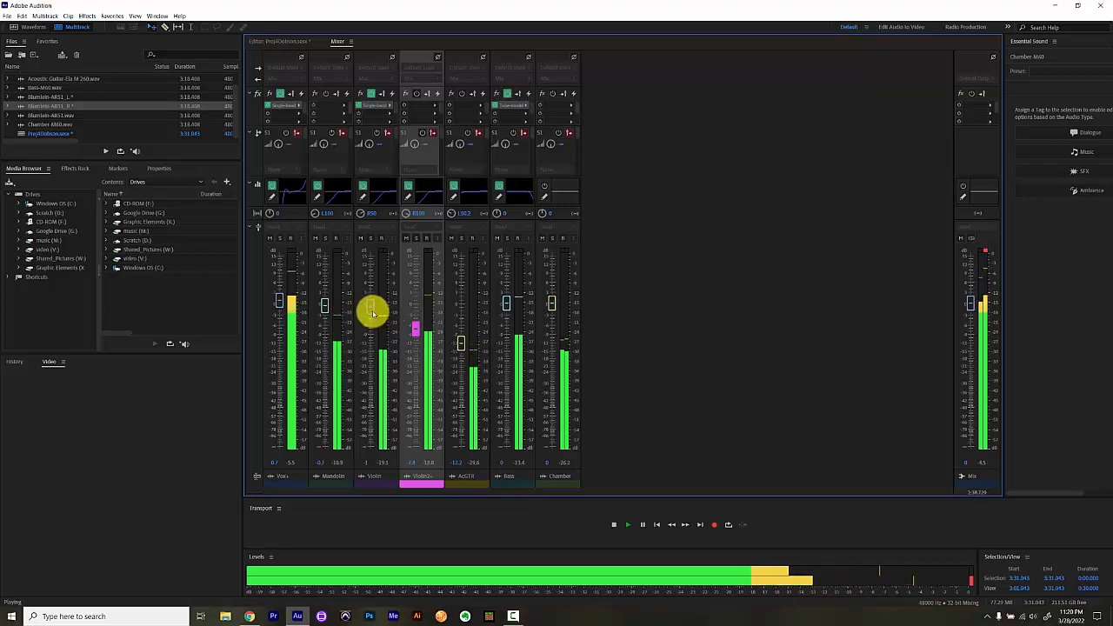
{"action": "left_click_drag", "start_coordinate": [373, 313], "coordinate": [372, 327]}
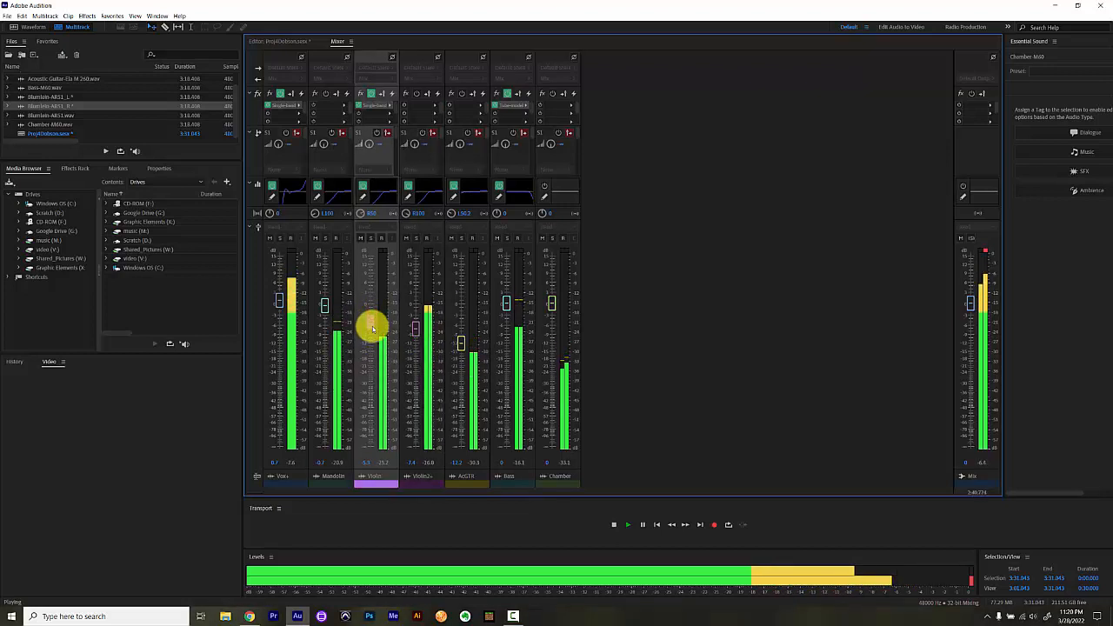
{"action": "left_click", "coordinate": [325, 310]}
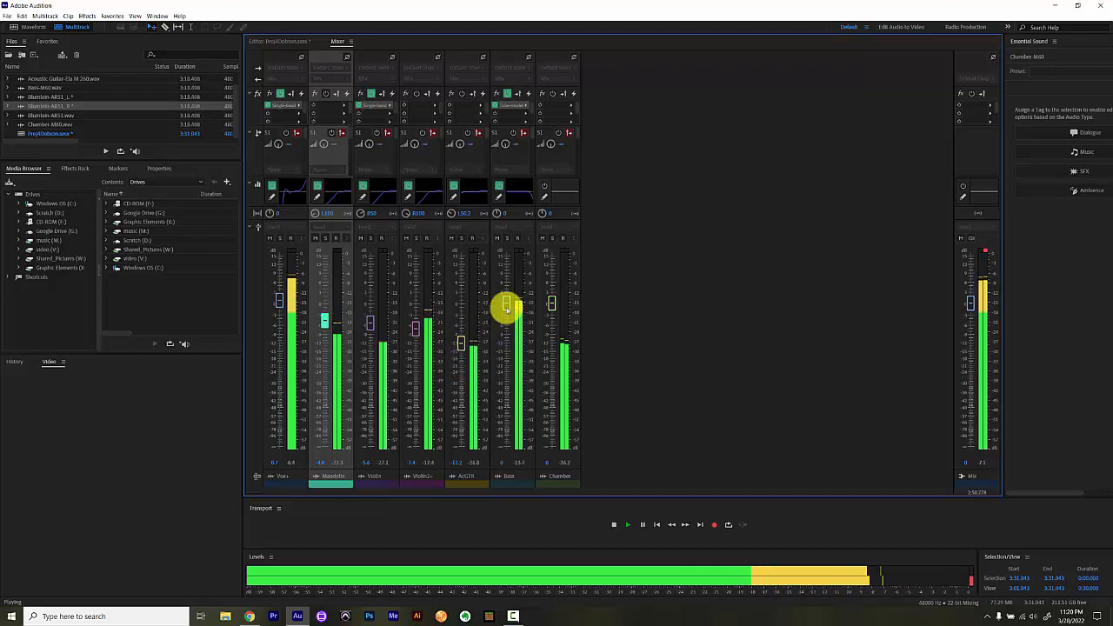
Lower the Bass fader to about -2.2 dB and raise the Chamber fader to 1 dB.
{"action": "left_click_drag", "start_coordinate": [505, 306], "coordinate": [506, 313]}
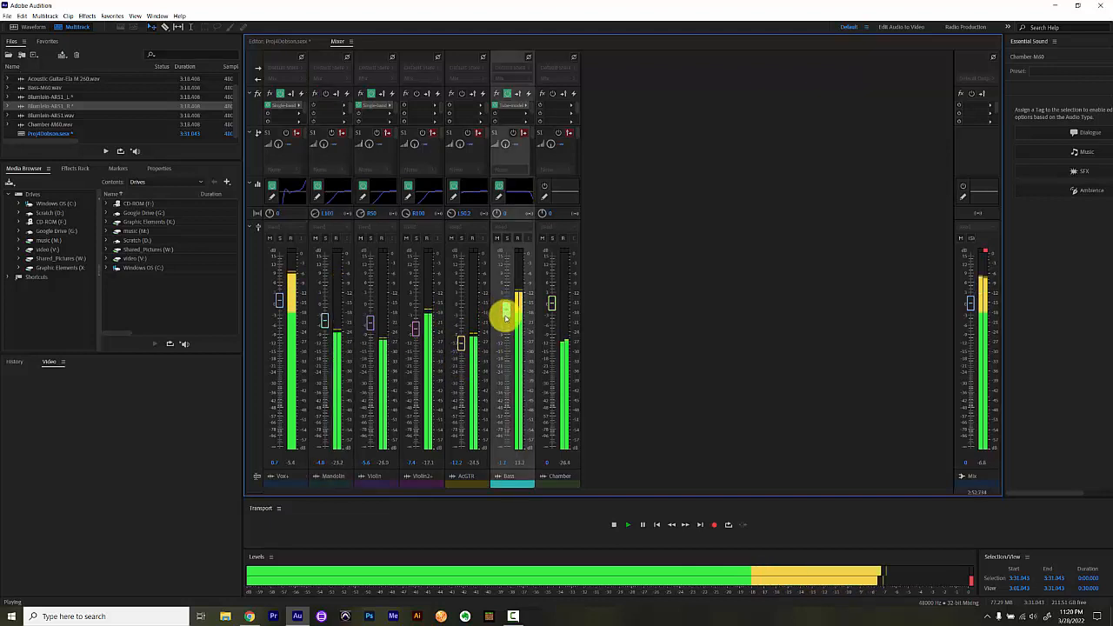
{"action": "left_click", "coordinate": [553, 310]}
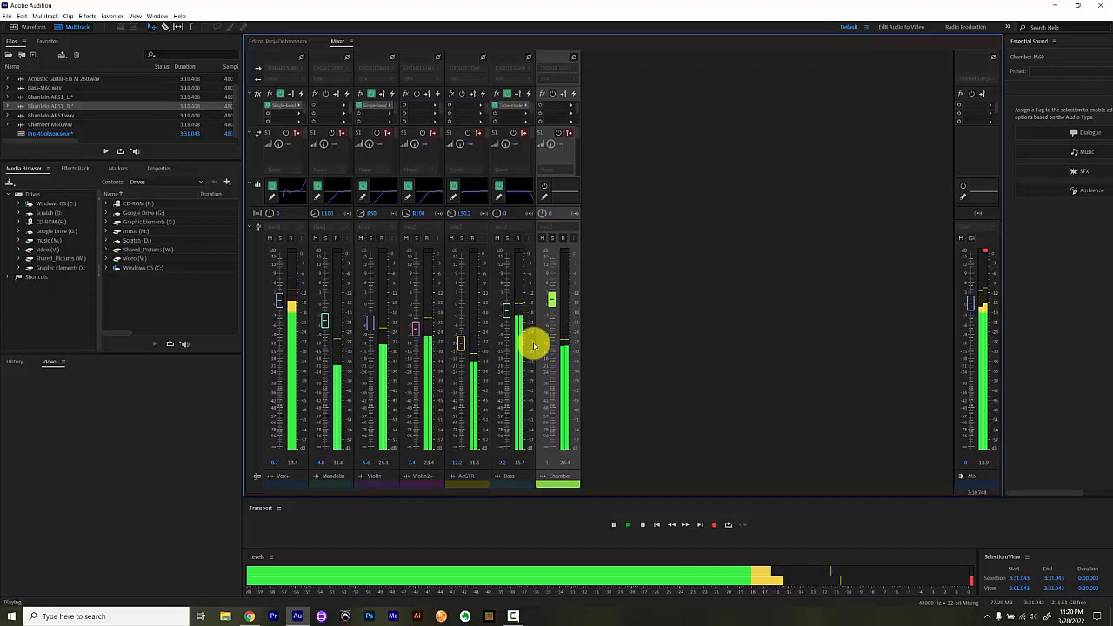
Stop playback and start a multitrack mixdown export of the entire session.
{"action": "key", "text": "space"}
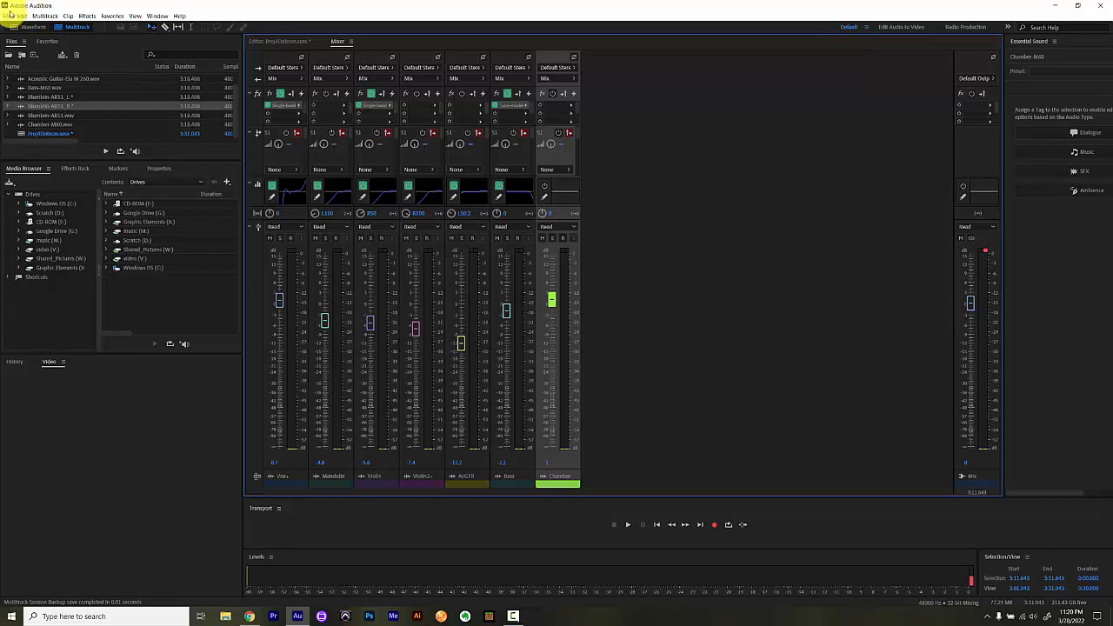
{"action": "left_click", "coordinate": [7, 16]}
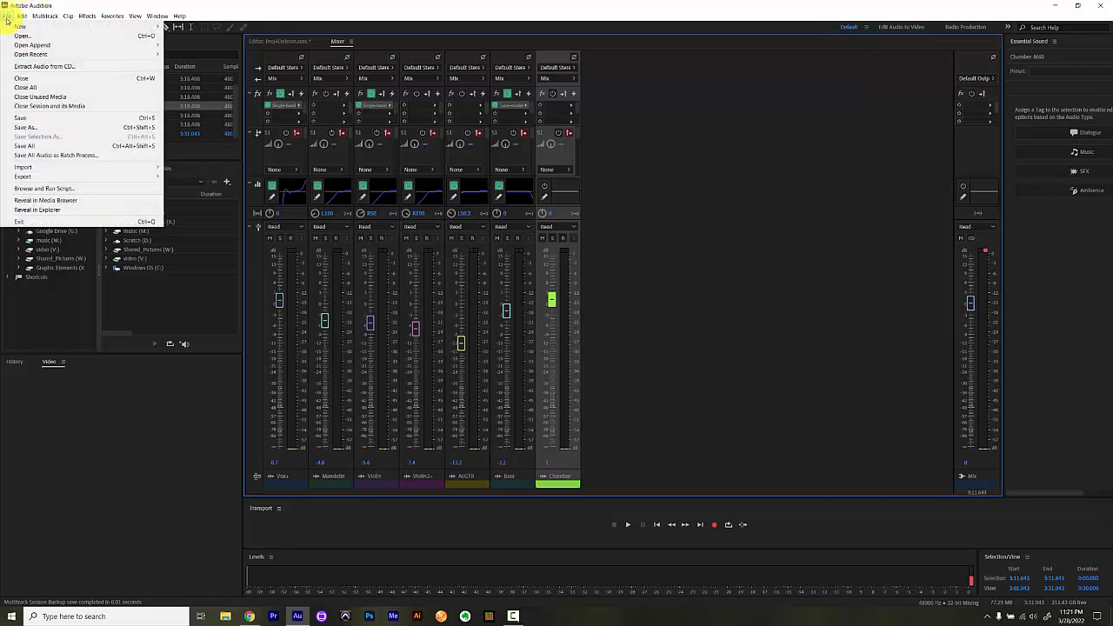
{"action": "mouse_move", "coordinate": [23, 15]}
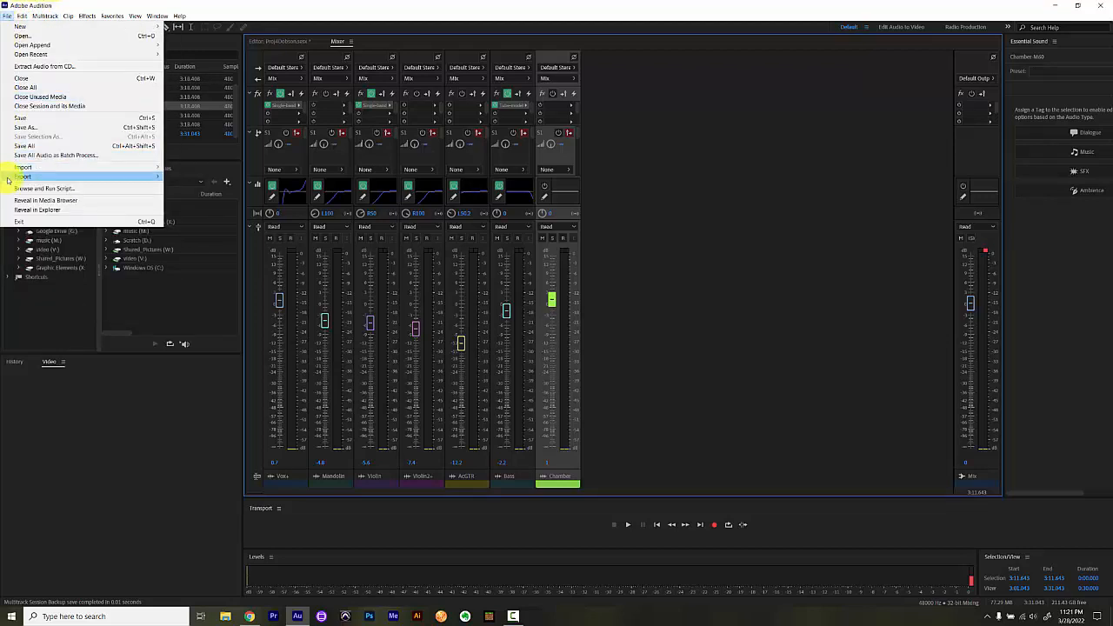
{"action": "mouse_move", "coordinate": [69, 177]}
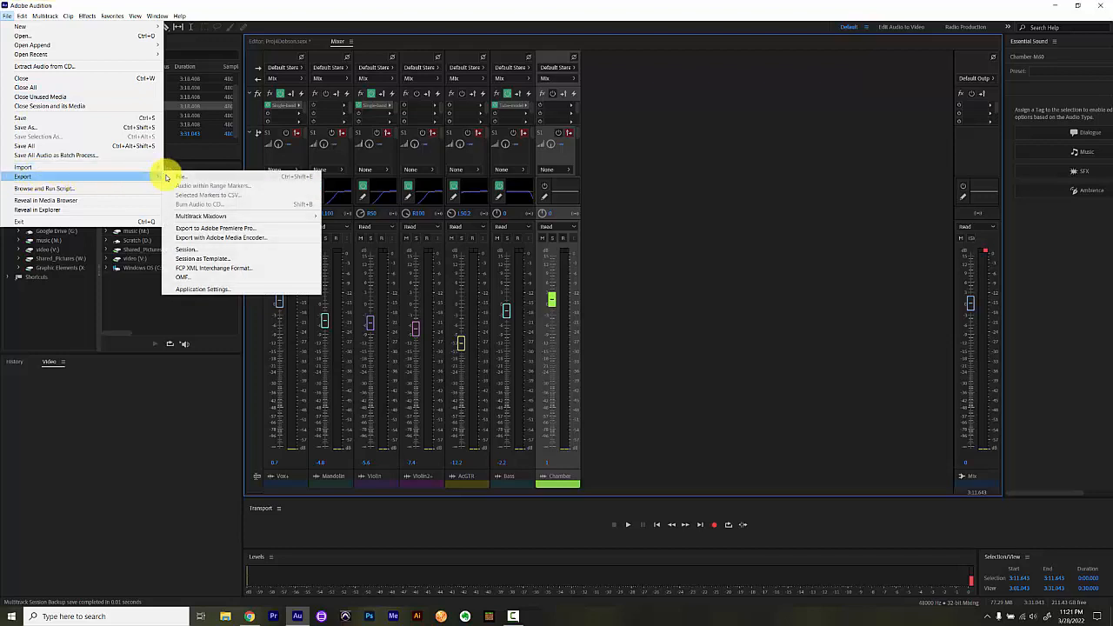
{"action": "mouse_move", "coordinate": [201, 217]}
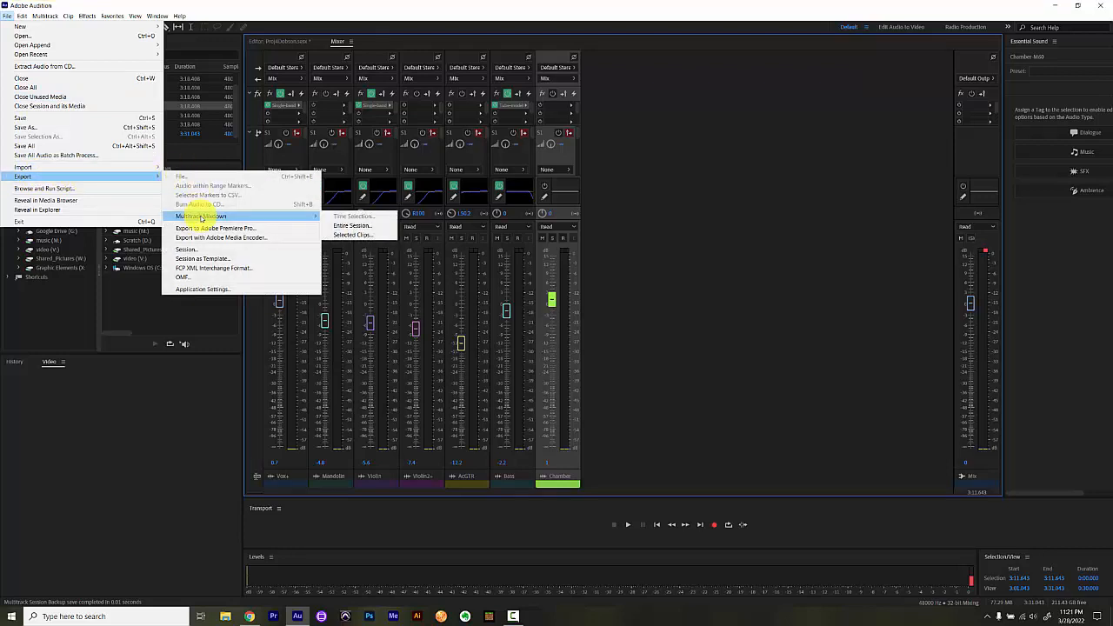
{"action": "left_click", "coordinate": [336, 227]}
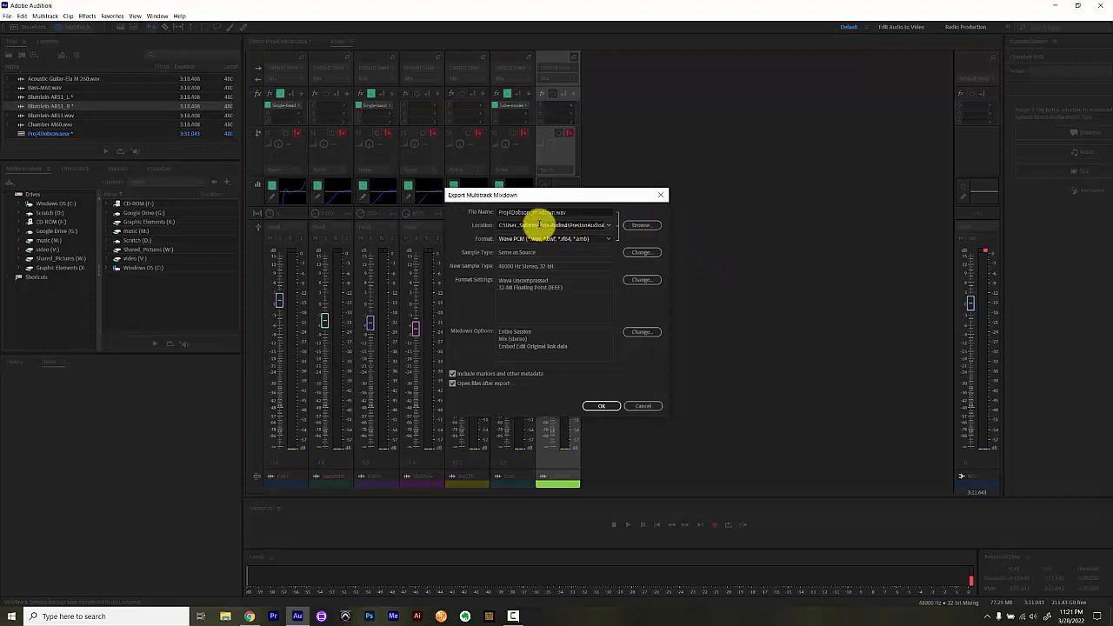
Set the mixdown's location to the Proj4 project folder on the Desktop and export it as a Wave PCM file.
{"action": "left_click", "coordinate": [643, 227]}
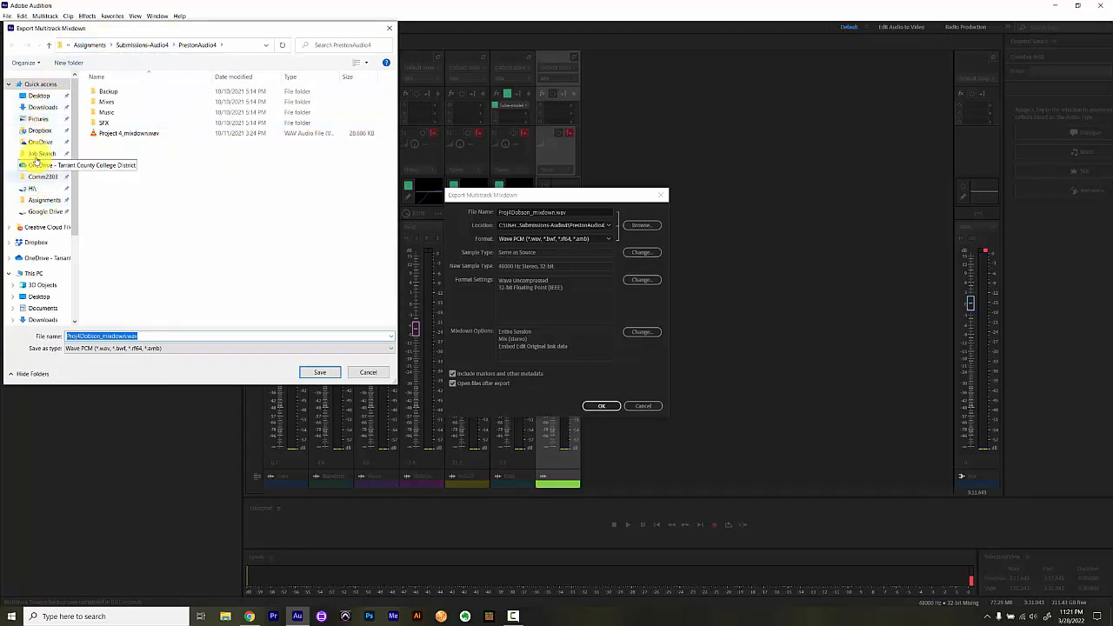
{"action": "left_click", "coordinate": [40, 96]}
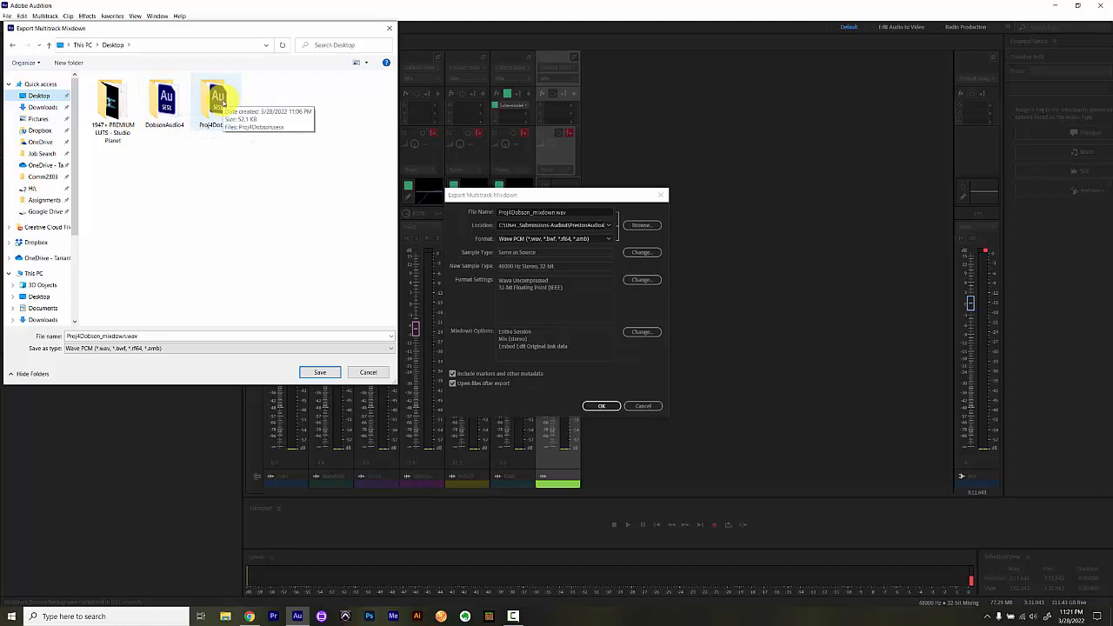
{"action": "left_click", "coordinate": [223, 103]}
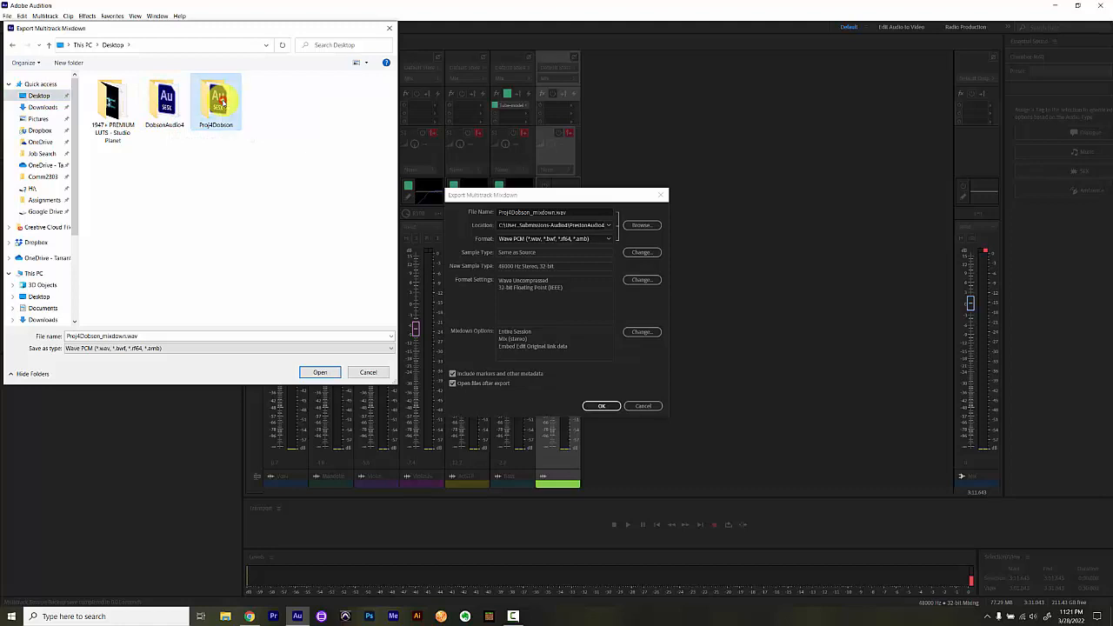
{"action": "left_click", "coordinate": [305, 373]}
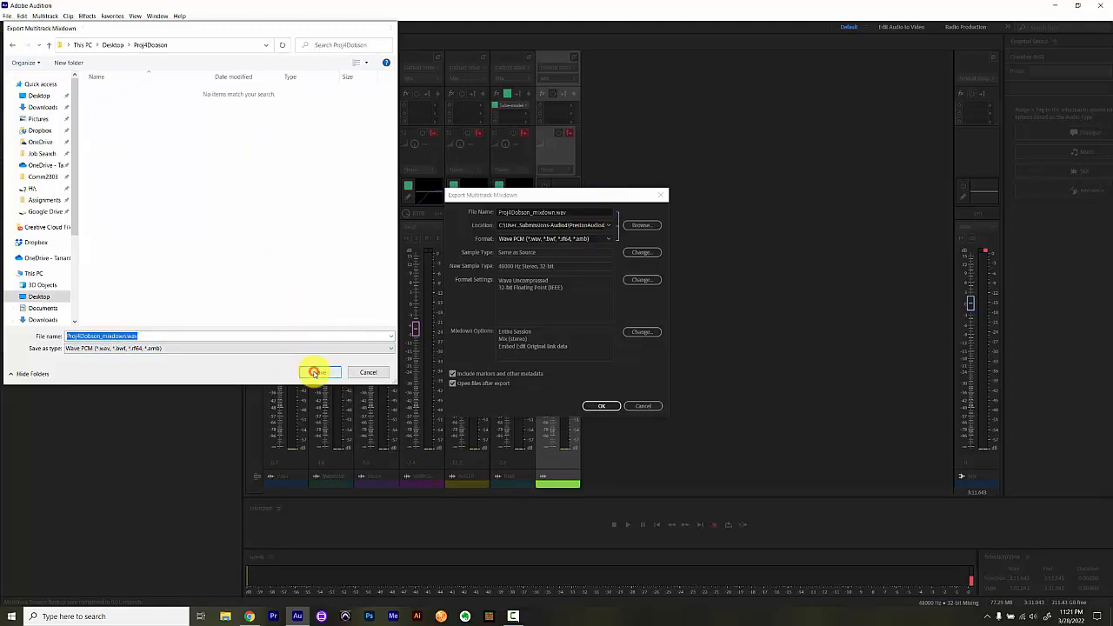
{"action": "left_click", "coordinate": [315, 372]}
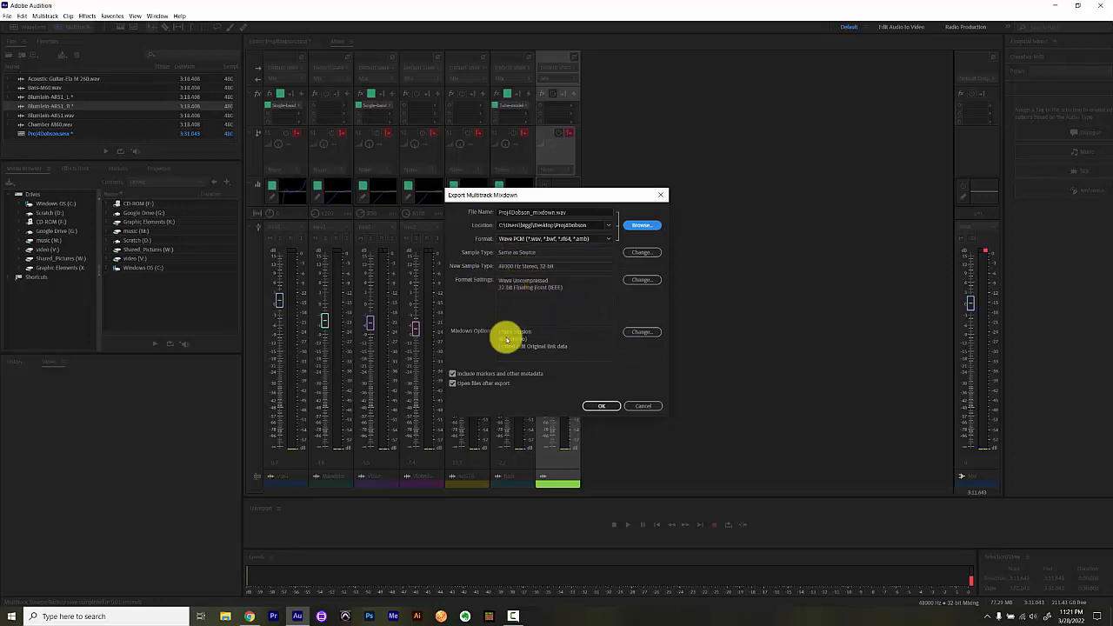
{"action": "left_click", "coordinate": [591, 406]}
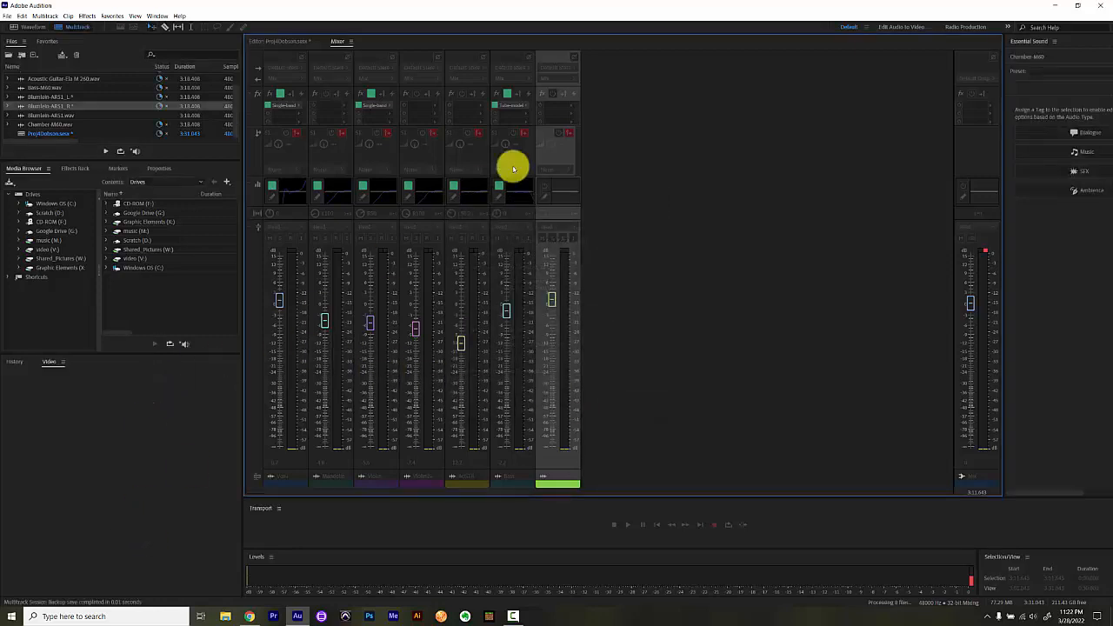
Check the exported mixdown files in the project folder, close that folder window and return to Audition.
{"action": "left_click", "coordinate": [1061, 8]}
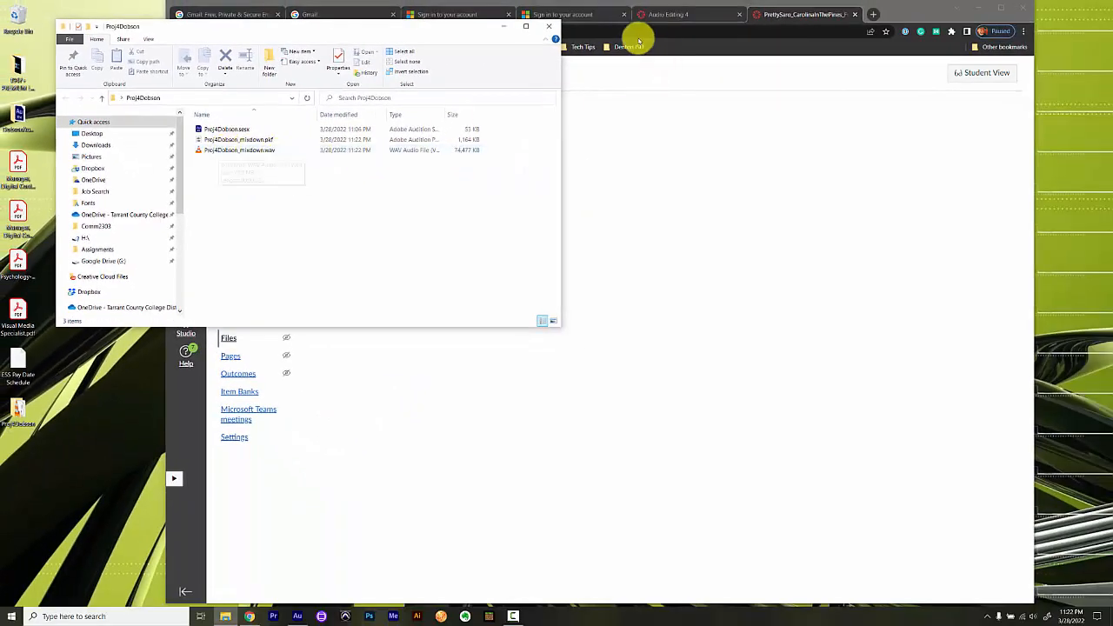
{"action": "left_click", "coordinate": [549, 28]}
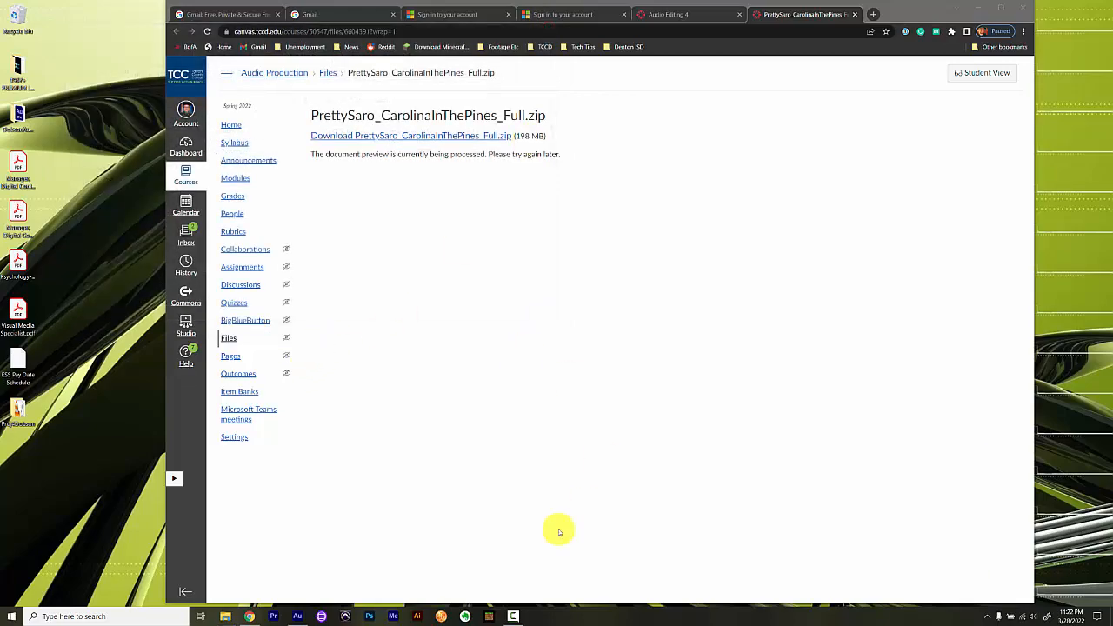
{"action": "left_click", "coordinate": [297, 617]}
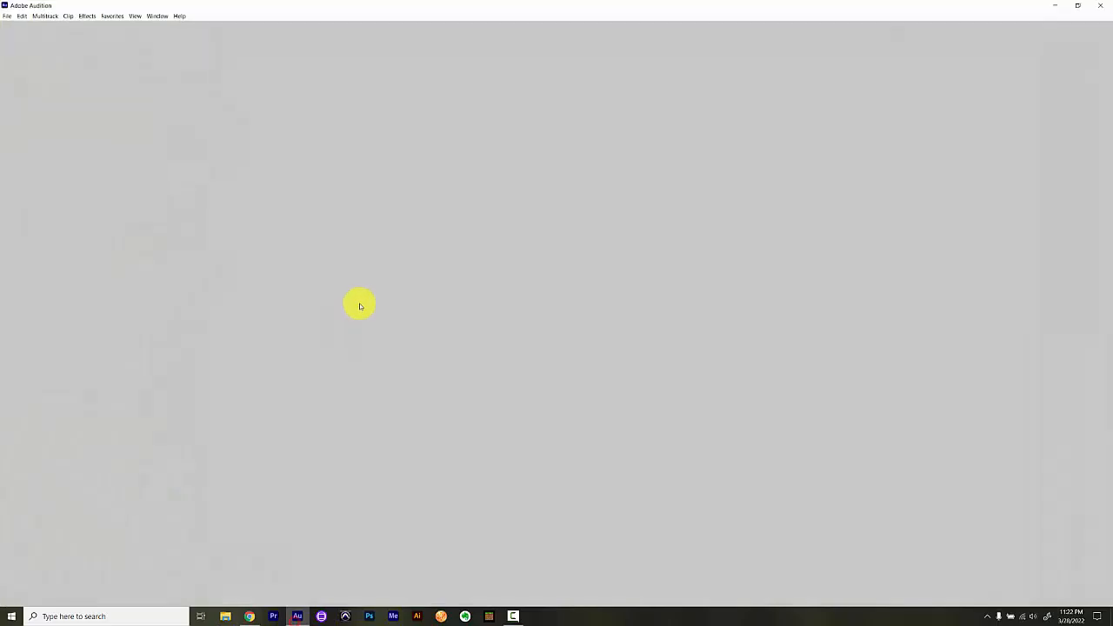
Save the session along with all unsaved audio changes, storing Blumlein-AR51_L.wav and Blumlein-AR51_R.wav as Wave PCM files in Downloads.
{"action": "left_click", "coordinate": [9, 17]}
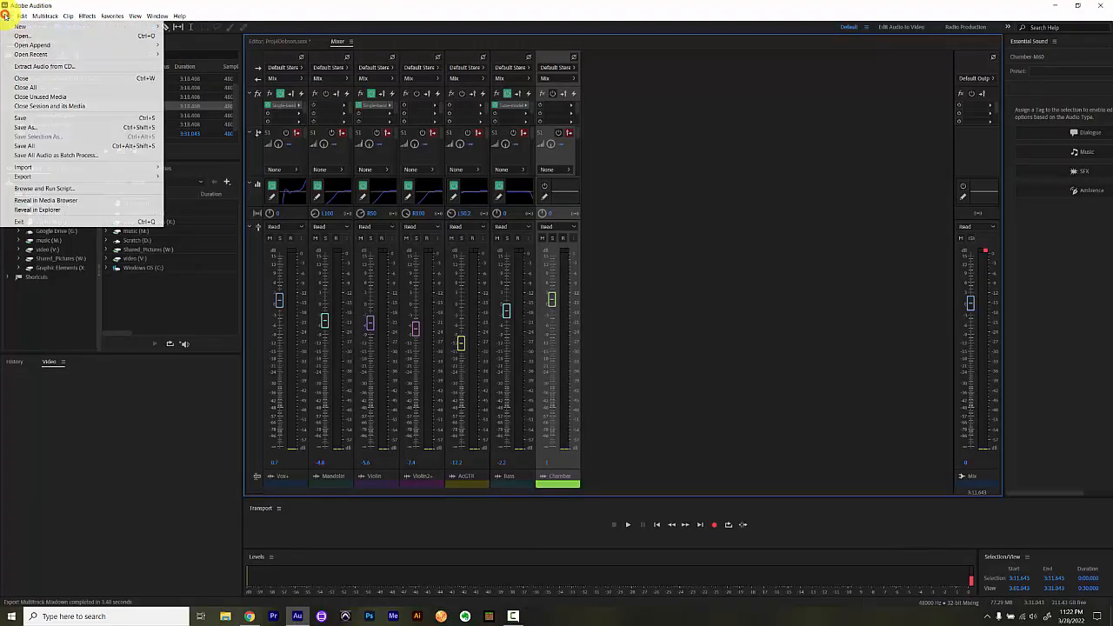
{"action": "left_click", "coordinate": [21, 128]}
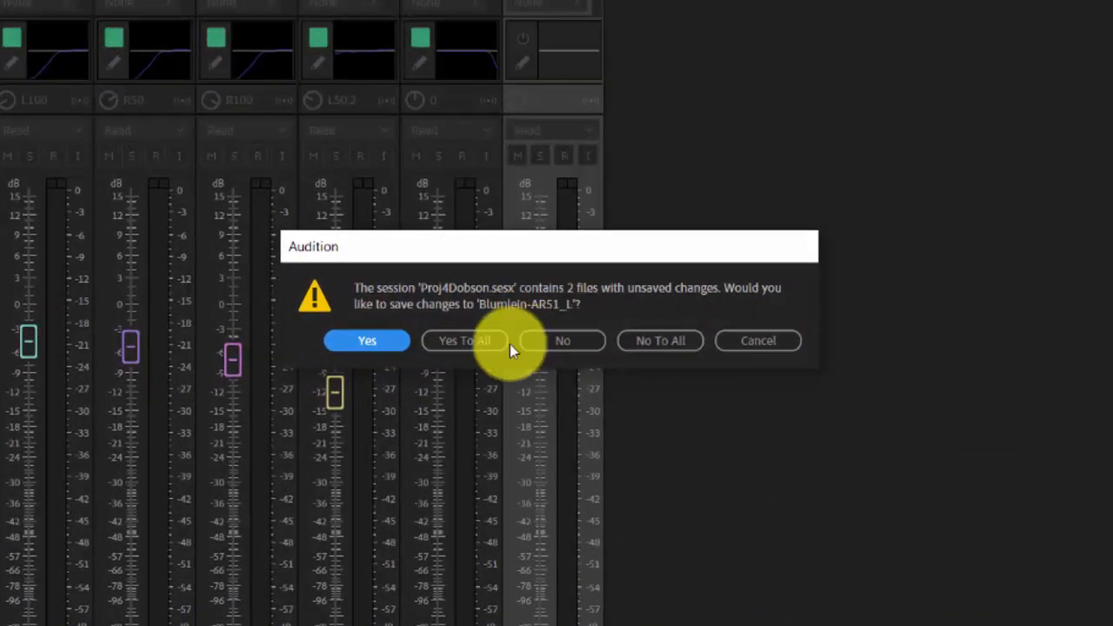
{"action": "left_click", "coordinate": [484, 342]}
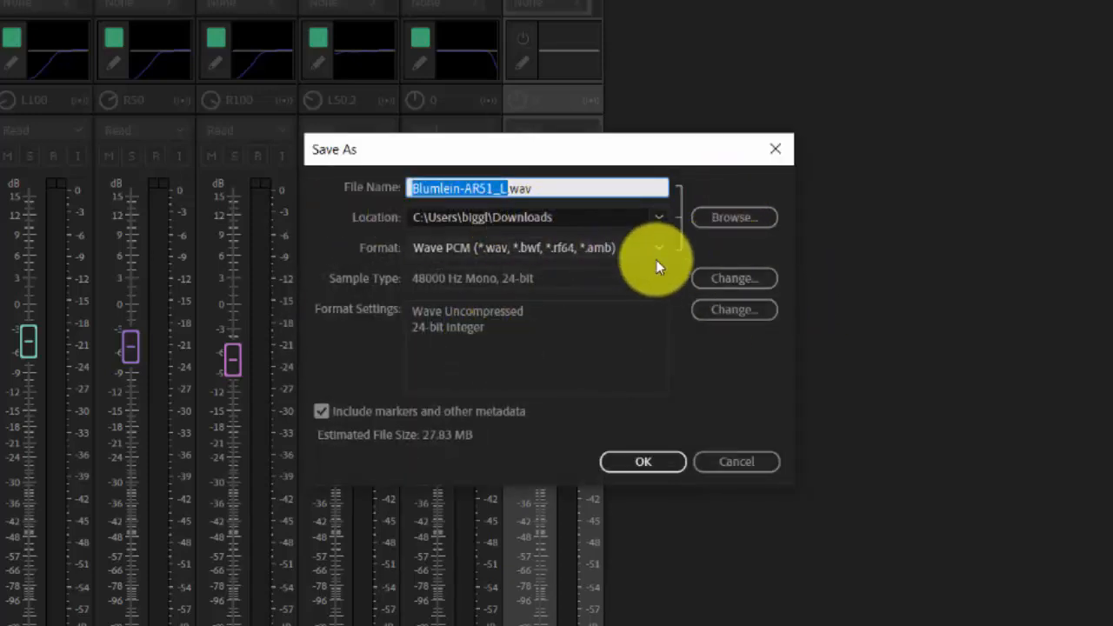
{"action": "left_click", "coordinate": [633, 463]}
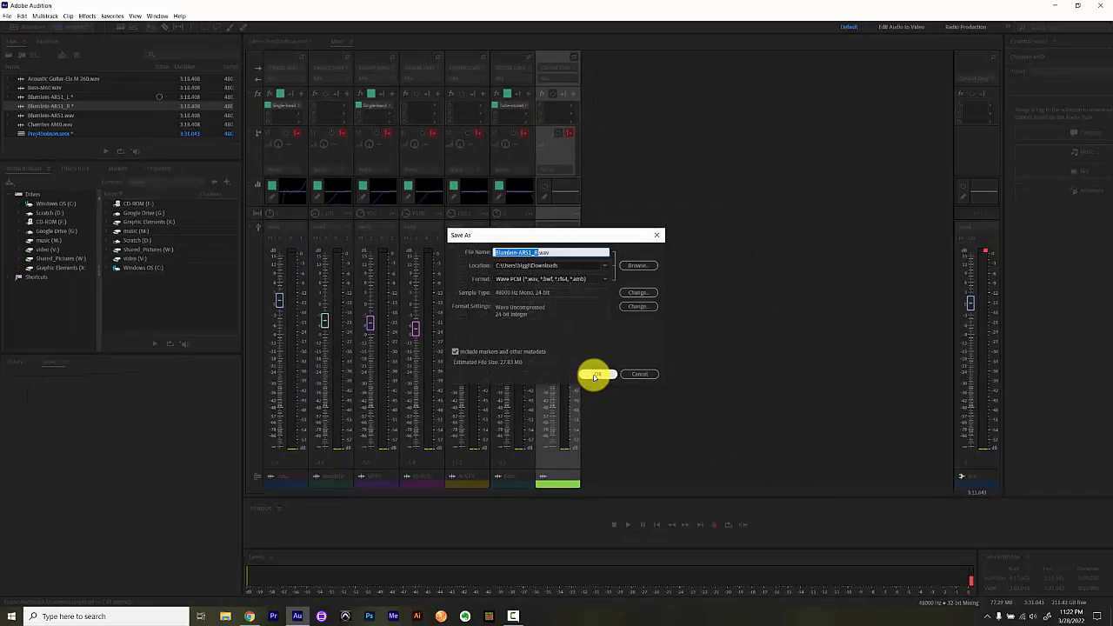
{"action": "left_click", "coordinate": [594, 375]}
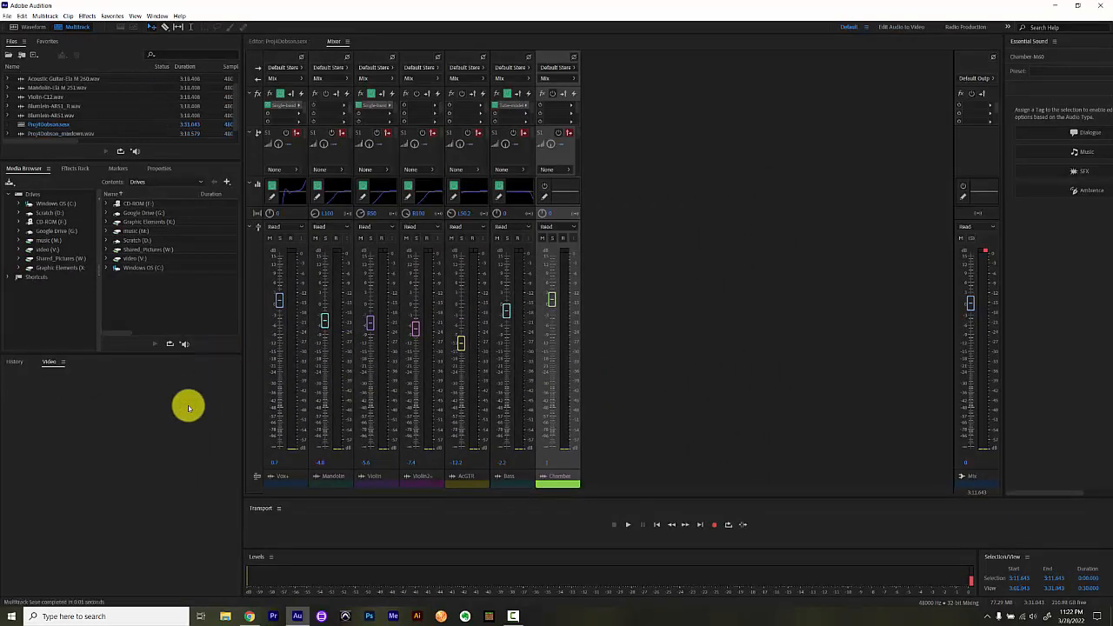
Close the saved multitrack session and minimize Audition to reach the desktop.
{"action": "left_click", "coordinate": [5, 16]}
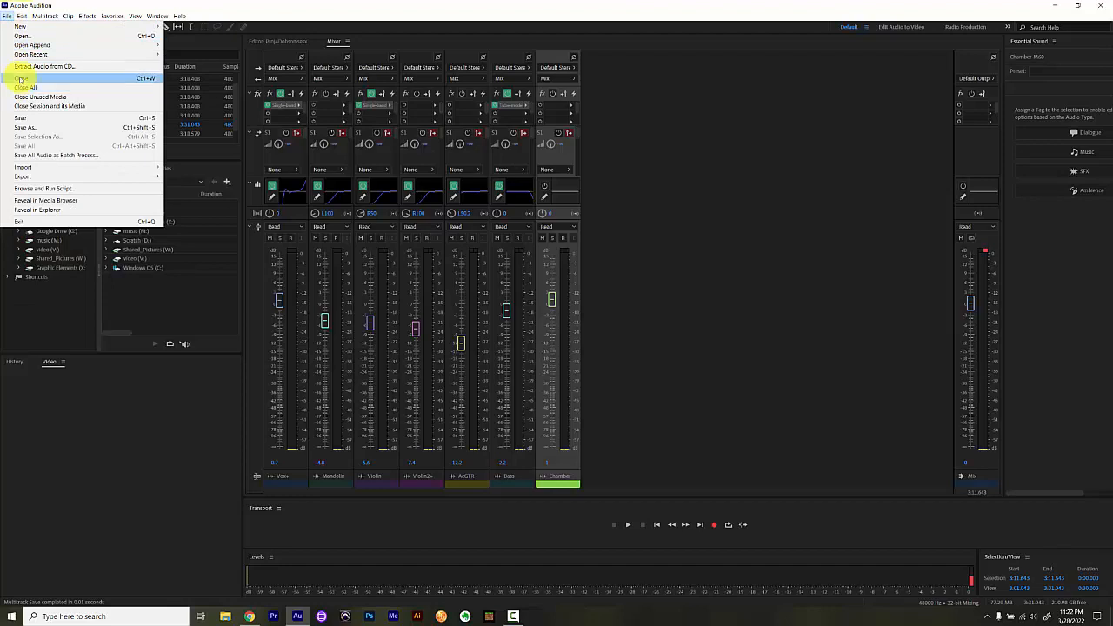
{"action": "left_click", "coordinate": [21, 78]}
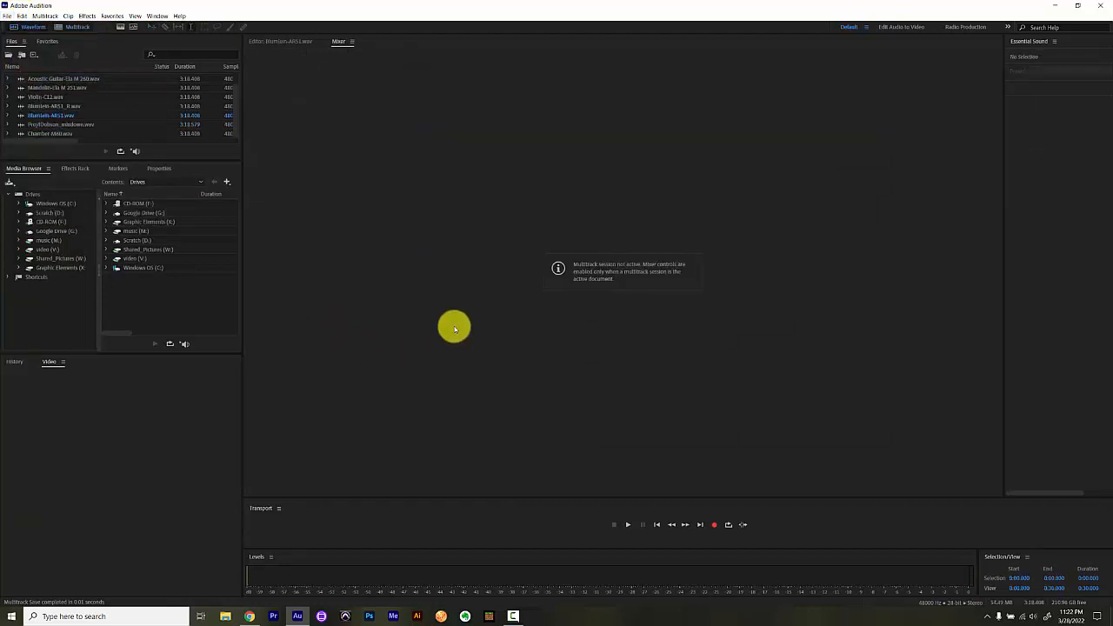
{"action": "left_click", "coordinate": [1050, 5]}
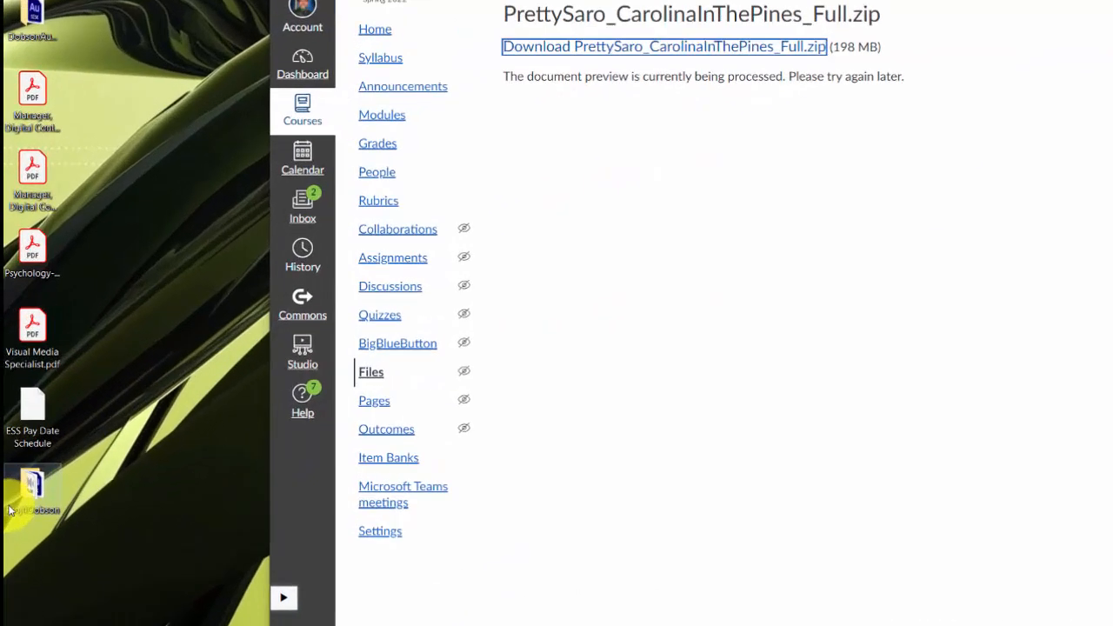
Open the Proj4 project folder on the desktop, check its Imported Files, and play the mixdown WAV in VLC, skipping ahead.
{"action": "double_click", "coordinate": [39, 532]}
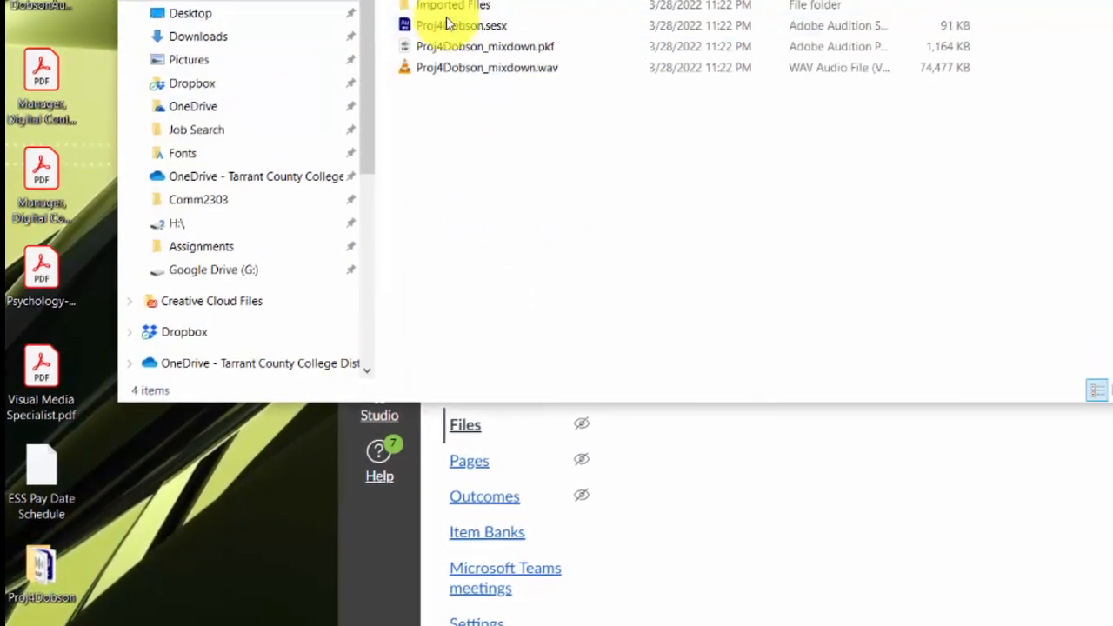
{"action": "double_click", "coordinate": [457, 117]}
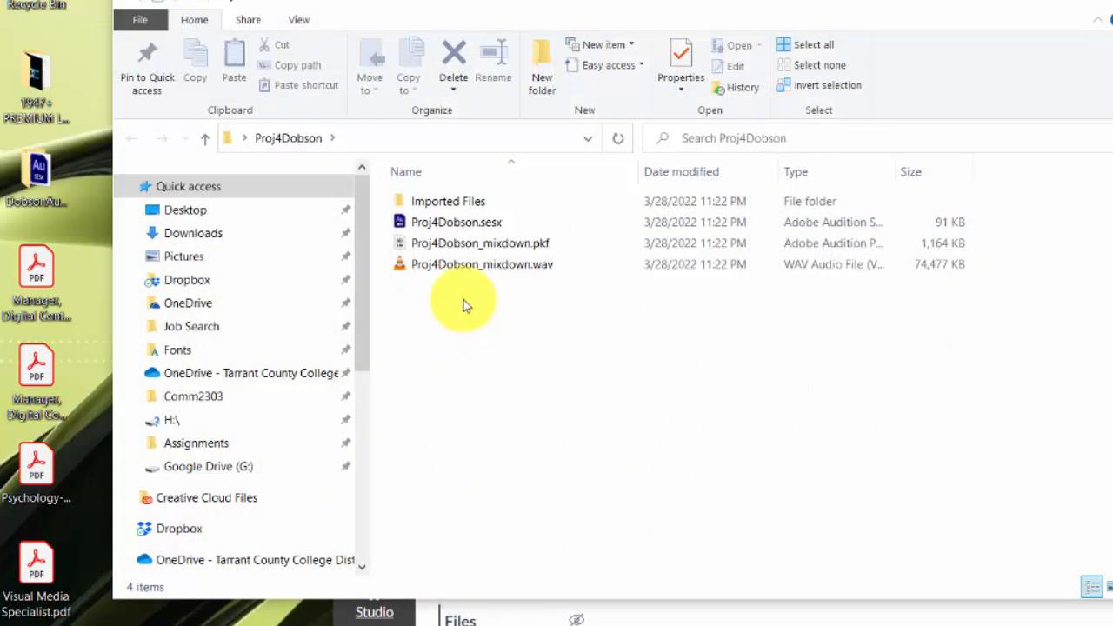
{"action": "double_click", "coordinate": [414, 266]}
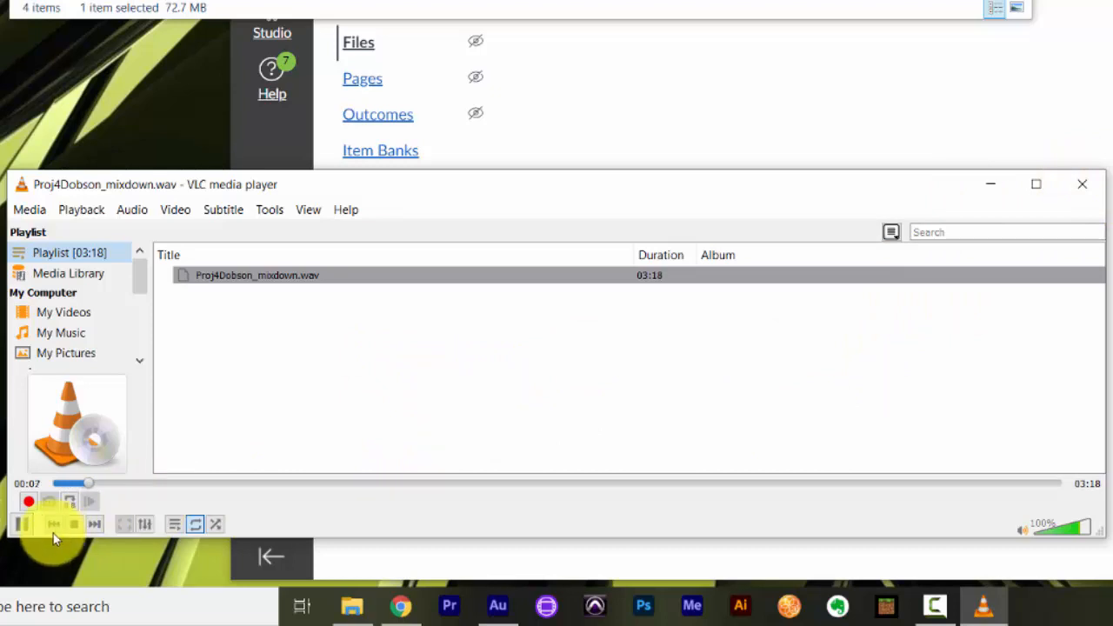
{"action": "left_click_drag", "start_coordinate": [90, 484], "coordinate": [882, 500]}
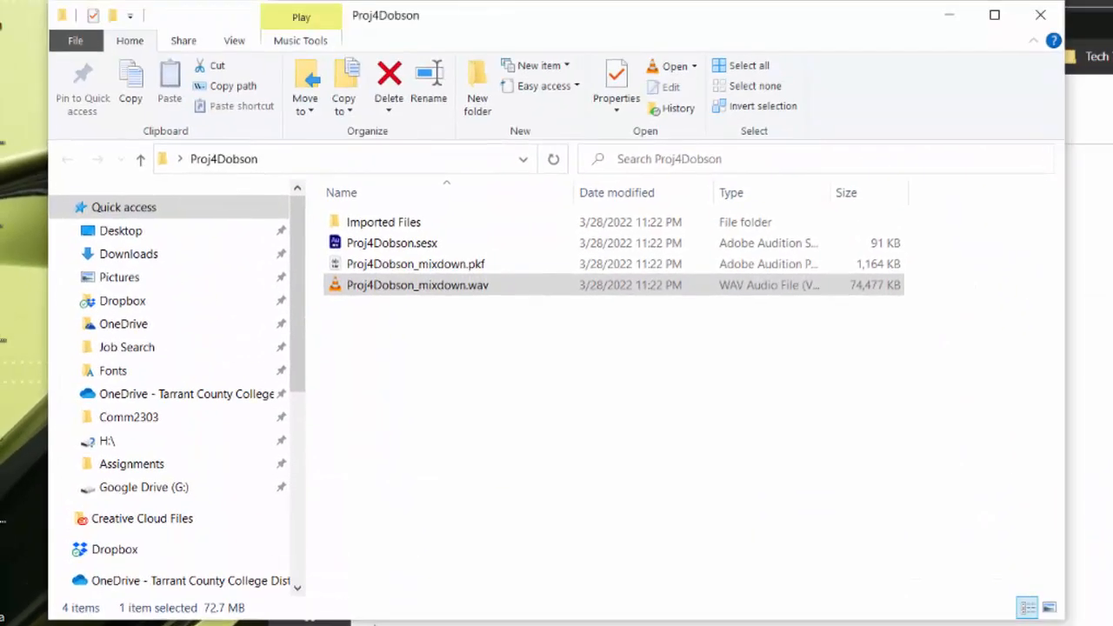
{"action": "left_click", "coordinate": [609, 285]}
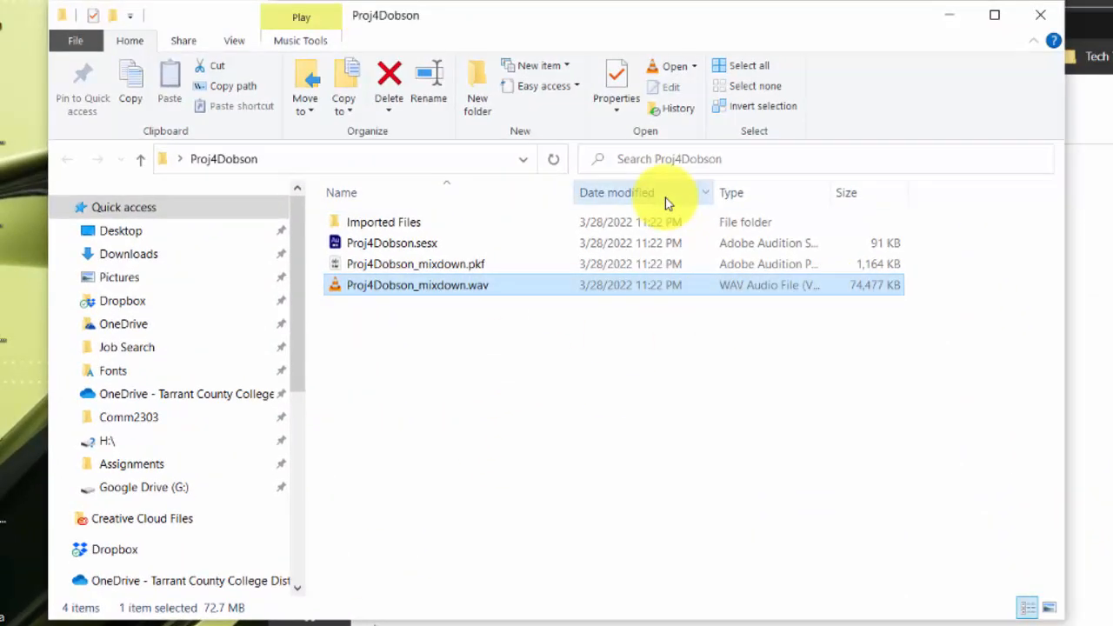